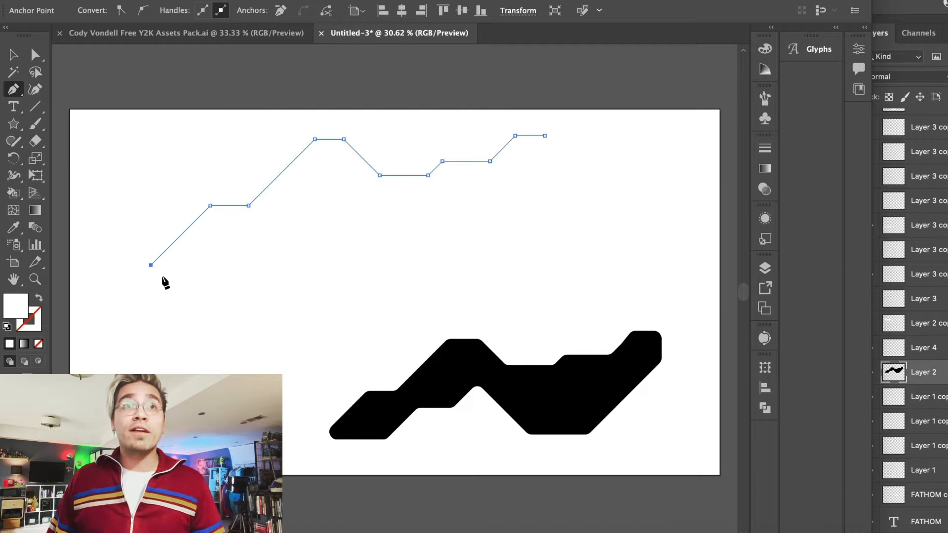
Continue the Pen path along the shape's lower edge with horizontal and 45-degree segments, up to the central notch and down to the deepest level.
{"action": "left_click", "coordinate": [258, 277], "text": "shift"}
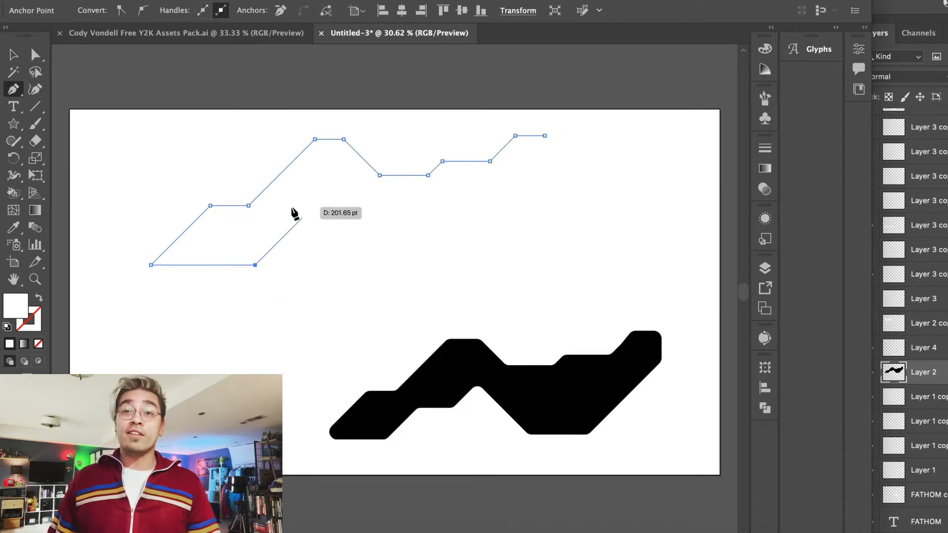
{"action": "left_click", "coordinate": [297, 211], "text": "shift"}
{"action": "left_click", "coordinate": [343, 217], "text": "shift"}
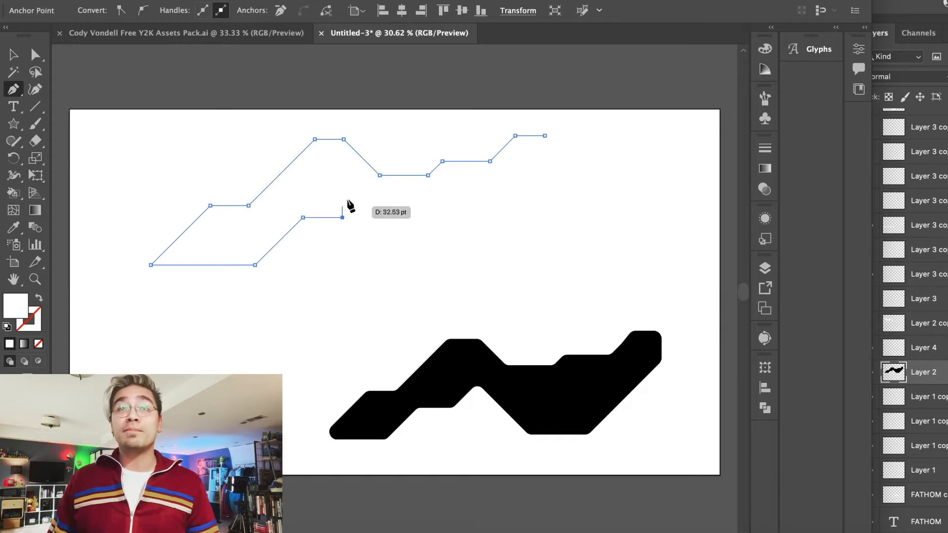
{"action": "left_click", "coordinate": [367, 192], "text": "shift"}
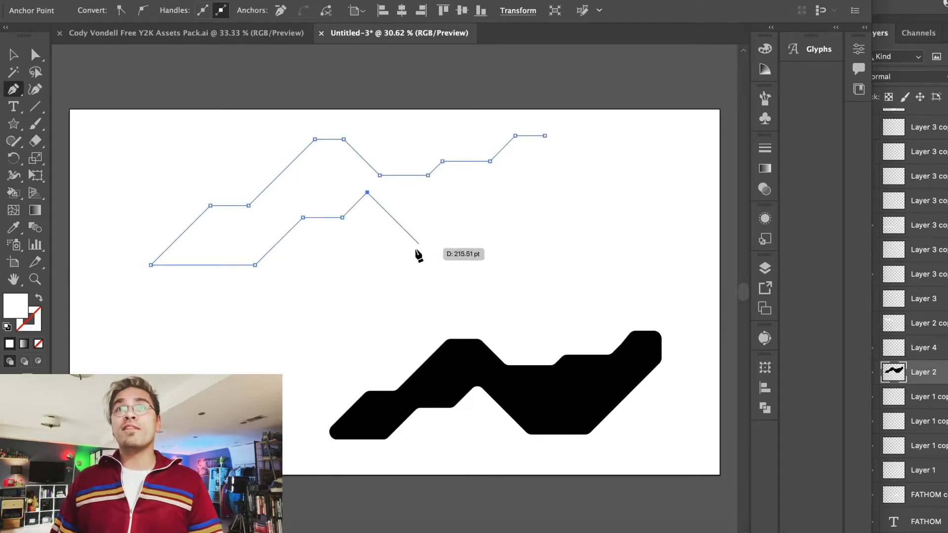
{"action": "left_click", "coordinate": [435, 263], "text": "shift"}
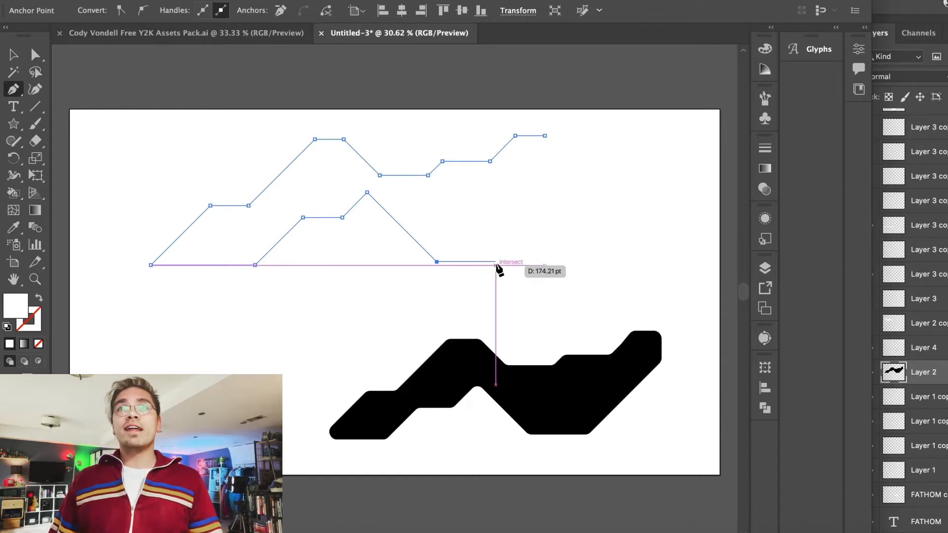
{"action": "left_click", "coordinate": [495, 263], "text": "shift"}
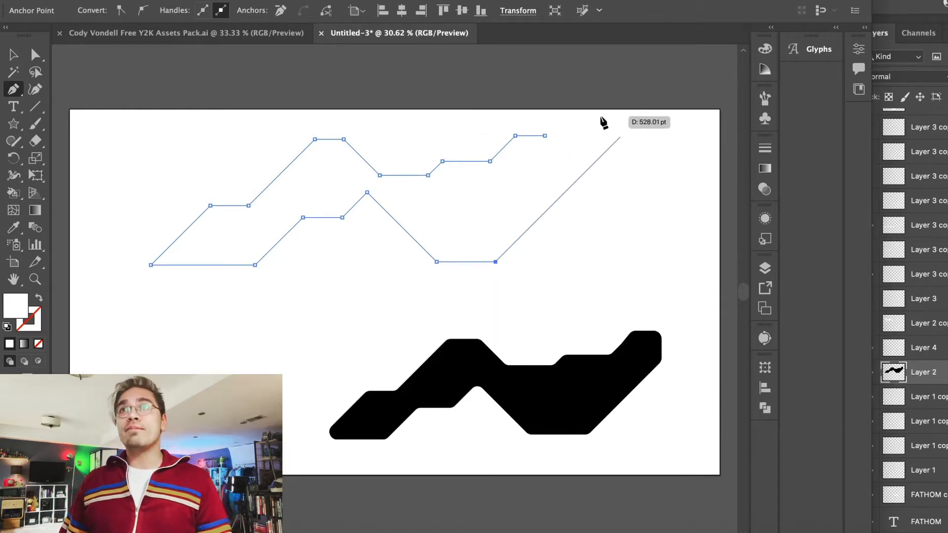
{"action": "left_click", "coordinate": [587, 135], "text": "shift"}
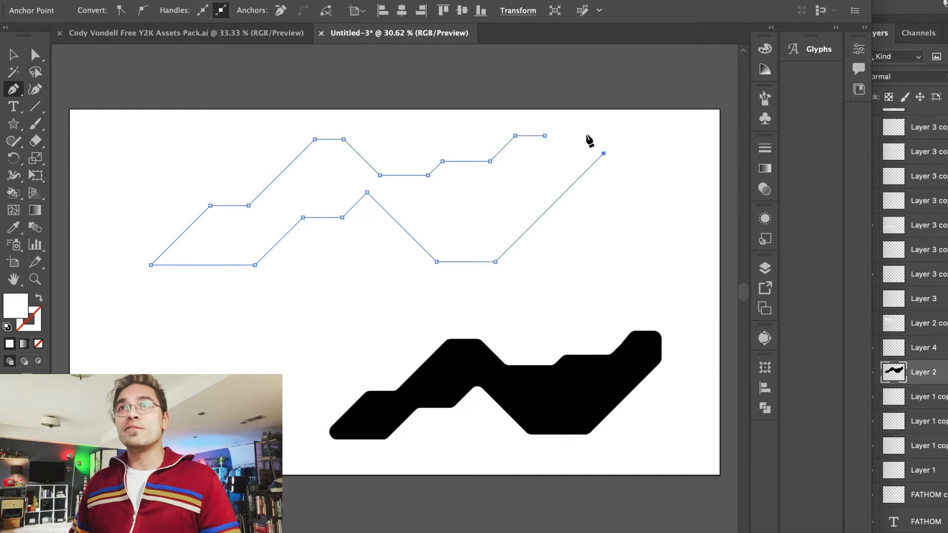
{"action": "key", "text": "ctrl+z"}
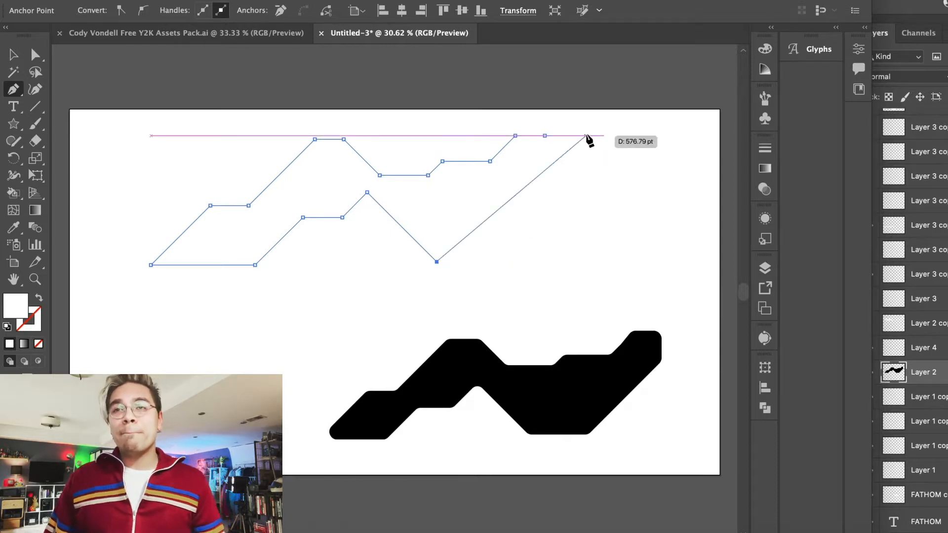
Add the short bottom segment and the long rising diagonal, and close the path at its starting anchor.
{"action": "left_click", "coordinate": [487, 261]}
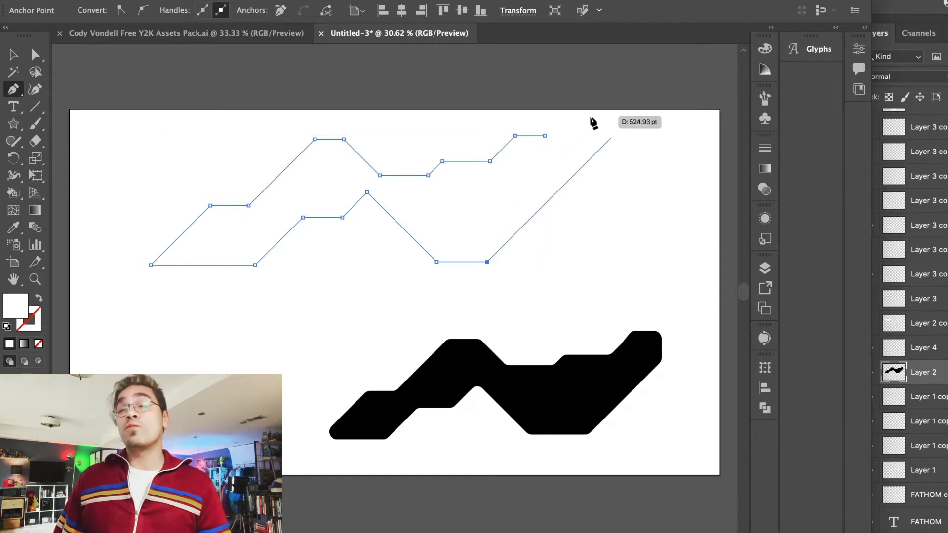
{"action": "left_click", "coordinate": [609, 140]}
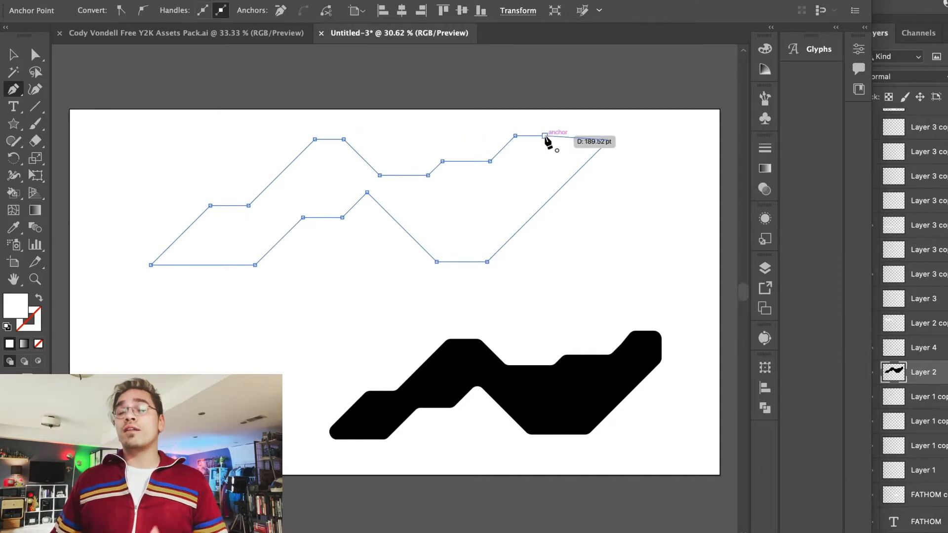
{"action": "left_click", "coordinate": [545, 136]}
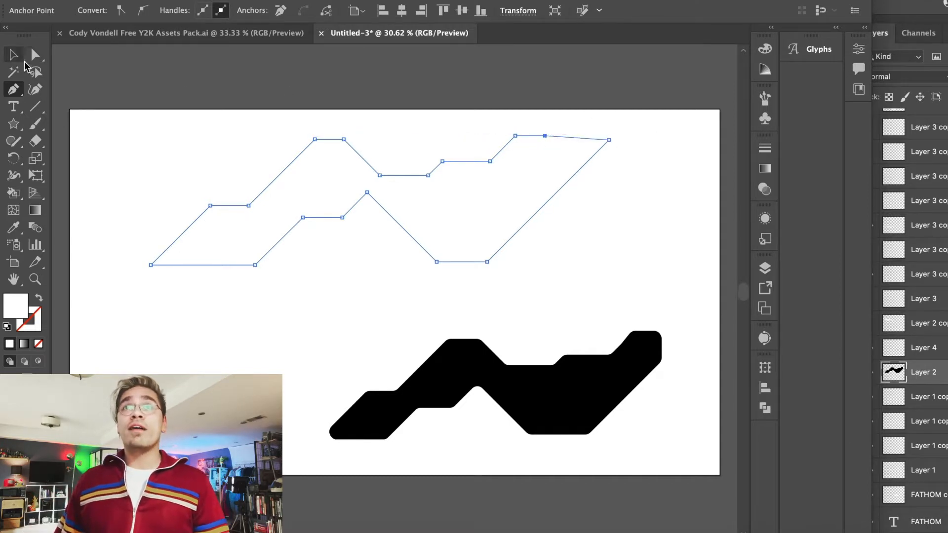
Move the upper-right corner anchor up so the shape's last top segment is horizontal.
{"action": "key", "text": "a"}
{"action": "key", "text": "super+1"}
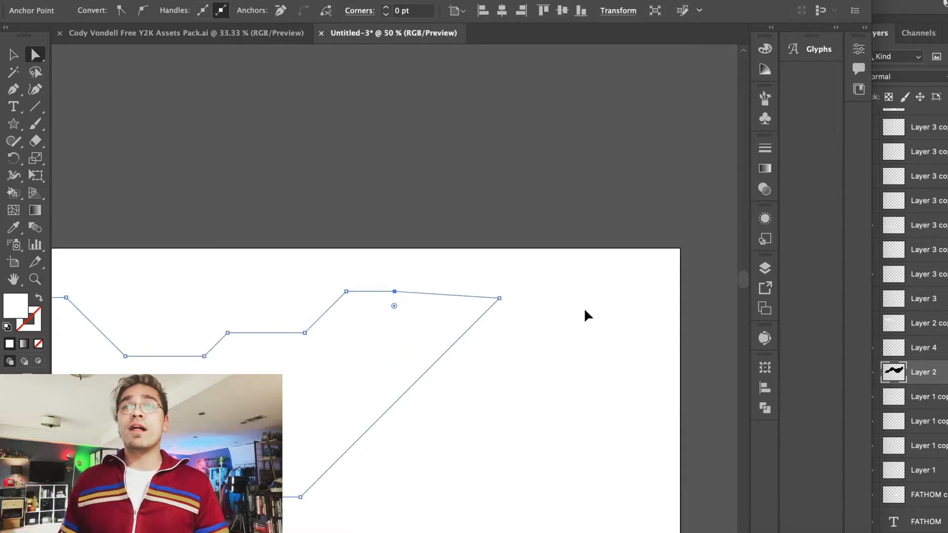
{"action": "left_click", "coordinate": [605, 307]}
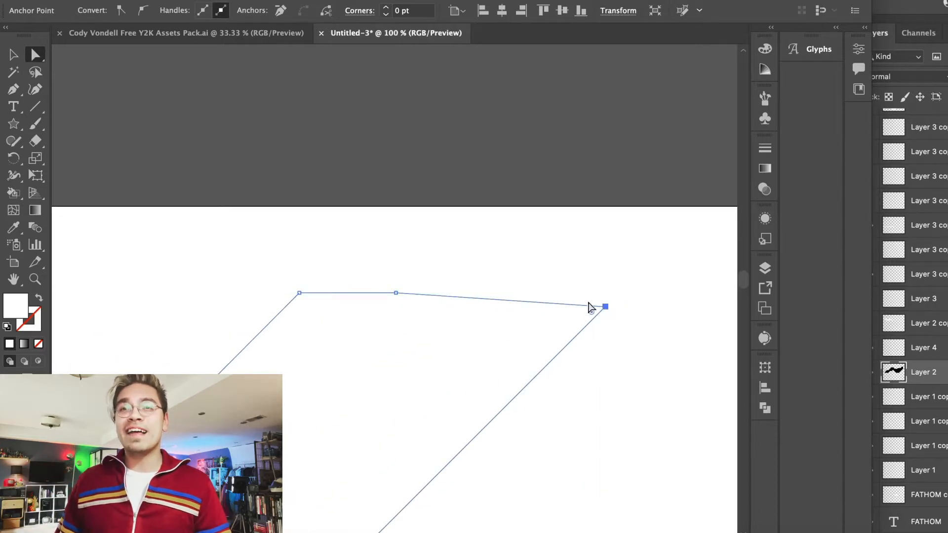
{"action": "left_click_drag", "start_coordinate": [605, 306], "coordinate": [605, 293]}
{"action": "left_click", "coordinate": [551, 240]}
Fill the newly drawn zigzag shape with black.
{"action": "key", "text": "super+minus"}
{"action": "key", "text": "super+minus"}
{"action": "key", "text": "super+minus"}
{"action": "key", "text": "super+minus"}
{"action": "key", "text": "super+minus"}
{"action": "key", "text": "super+minus"}
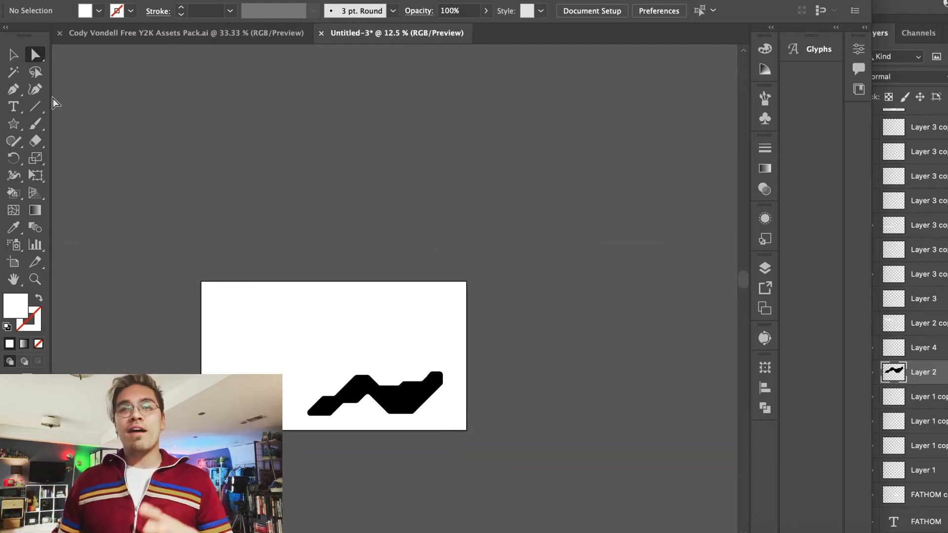
{"action": "left_click", "coordinate": [5, 52]}
{"action": "left_click", "coordinate": [360, 334]}
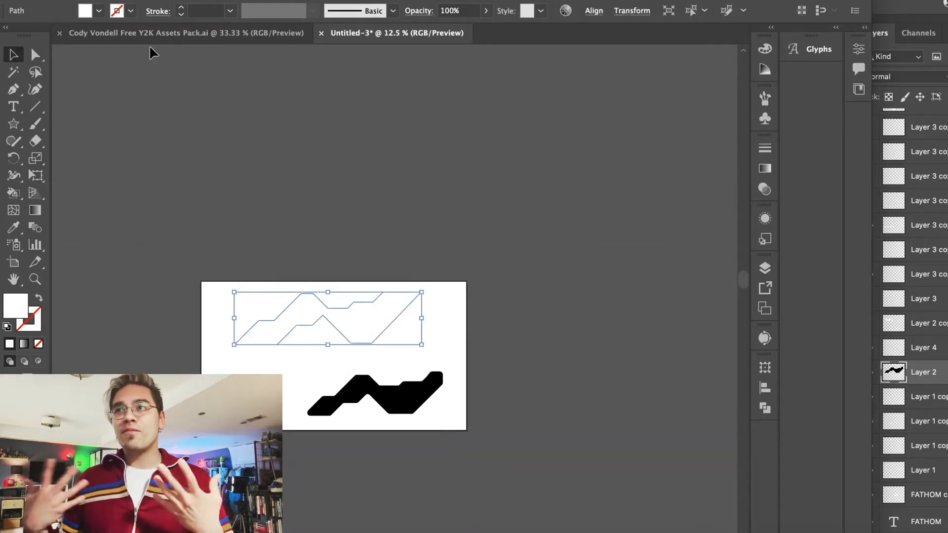
{"action": "left_click", "coordinate": [91, 11]}
{"action": "left_click", "coordinate": [38, 34]}
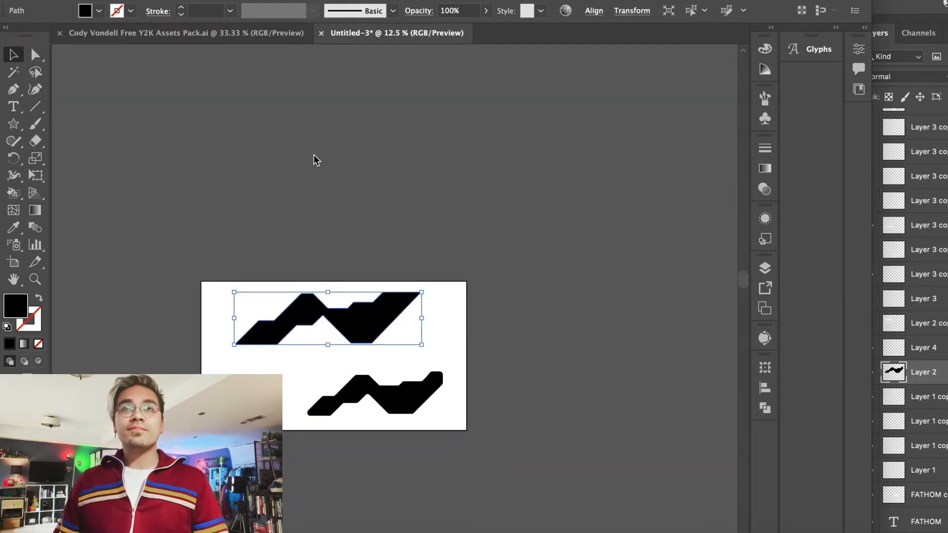
Delete the old reference shape below the new one.
{"action": "key", "text": "super+equal"}
{"action": "left_click", "coordinate": [509, 435]}
{"action": "key", "text": "Delete"}
Round all corners of the new black shape with a radius of about 44 pt.
{"action": "left_click", "coordinate": [450, 311]}
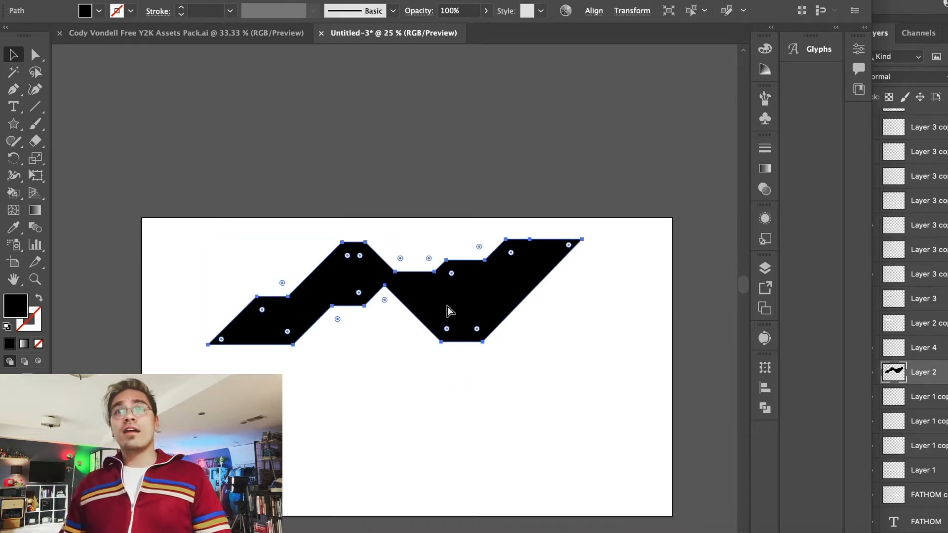
{"action": "left_click_drag", "start_coordinate": [382, 302], "coordinate": [385, 304]}
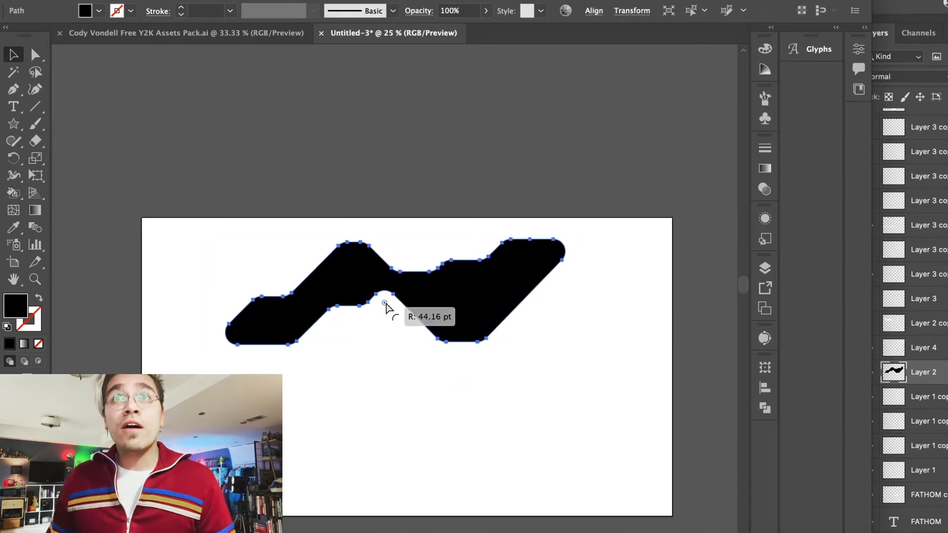
{"action": "left_click", "coordinate": [388, 368]}
Duplicate the rounded shape directly below the original and turn the copy into an unfilled outline with a 3 pt black stroke.
{"action": "left_click", "coordinate": [446, 295]}
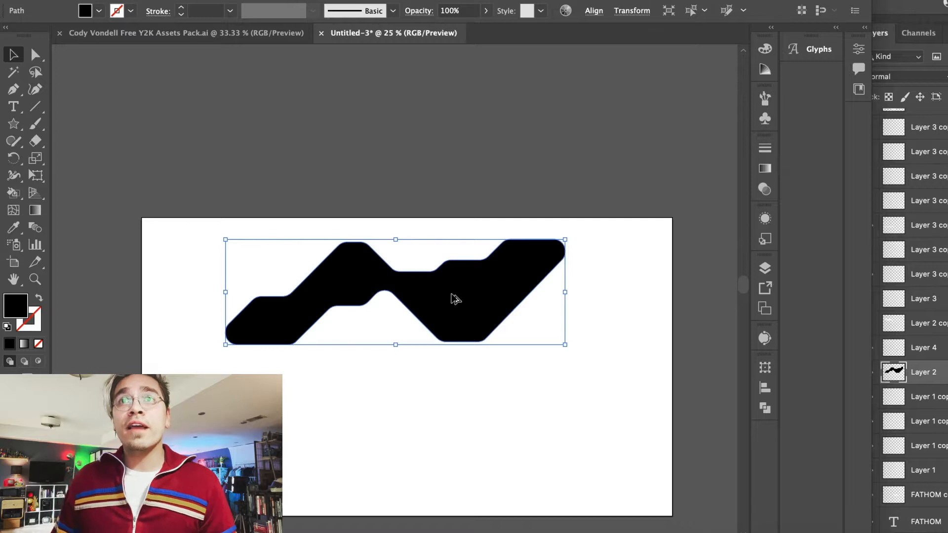
{"action": "left_click_drag", "start_coordinate": [455, 299], "coordinate": [452, 412]}
{"action": "left_click", "coordinate": [180, 6]}
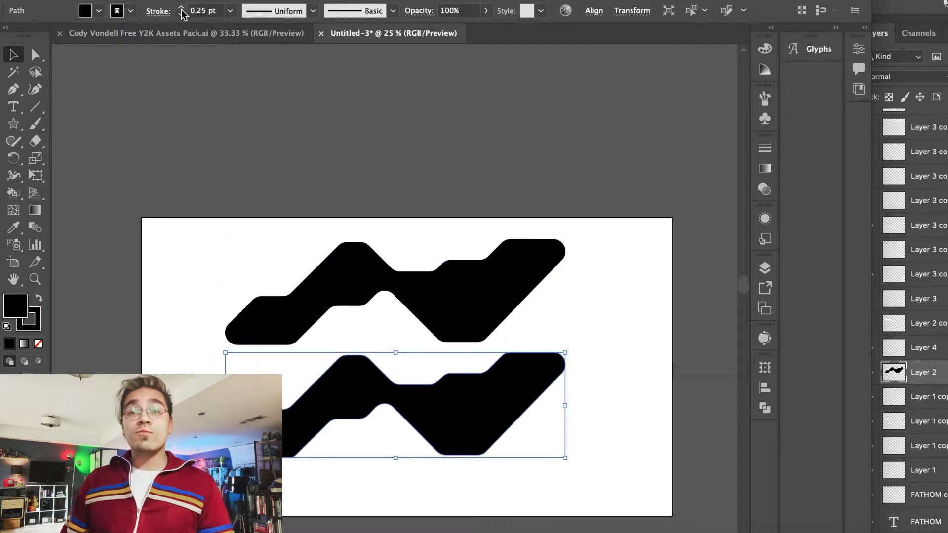
{"action": "left_click", "coordinate": [117, 11]}
{"action": "left_click", "coordinate": [7, 34]}
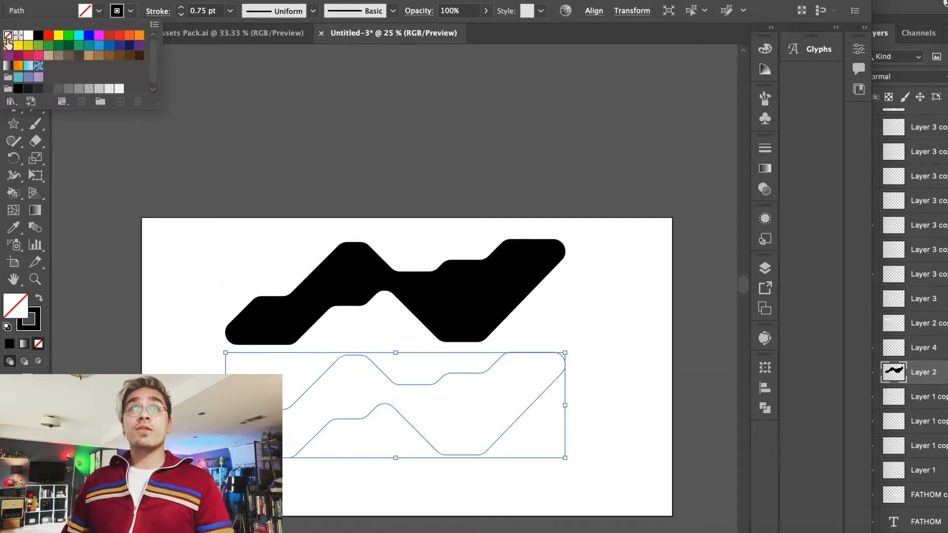
{"action": "left_click", "coordinate": [264, 116]}
{"action": "left_click", "coordinate": [339, 116]}
{"action": "left_click", "coordinate": [317, 384]}
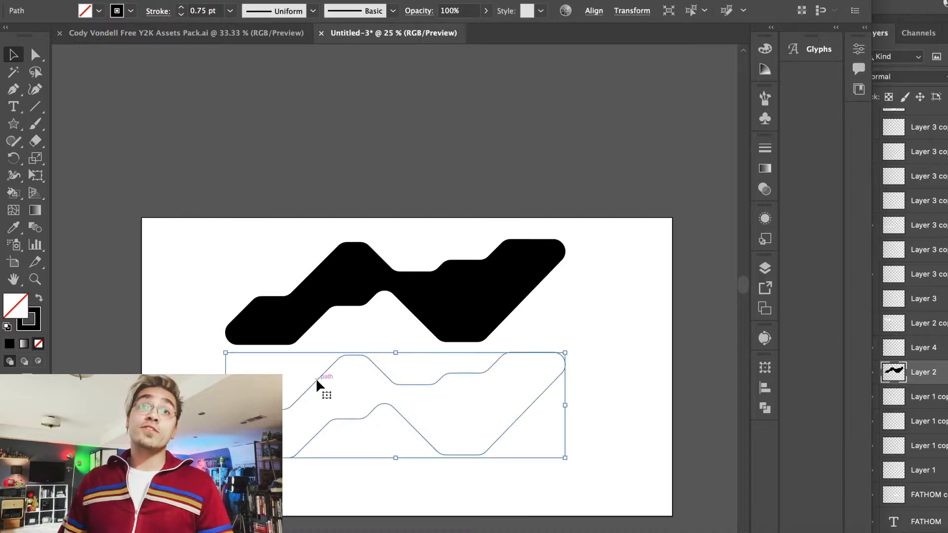
{"action": "left_click", "coordinate": [181, 7]}
{"action": "left_click", "coordinate": [181, 7]}
{"action": "left_click", "coordinate": [228, 116]}
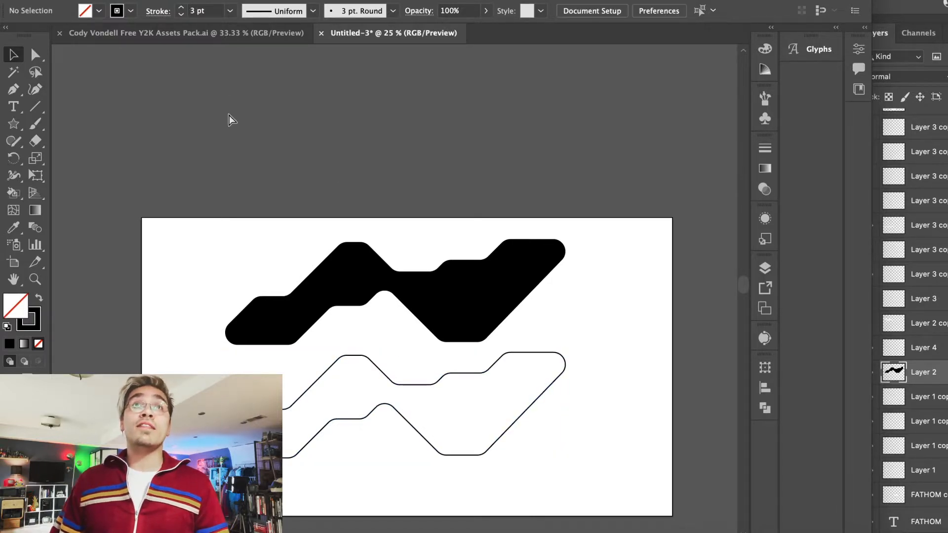
{"action": "key", "text": "super+equal"}
{"action": "left_click", "coordinate": [305, 194]}
{"action": "left_click", "coordinate": [489, 390]}
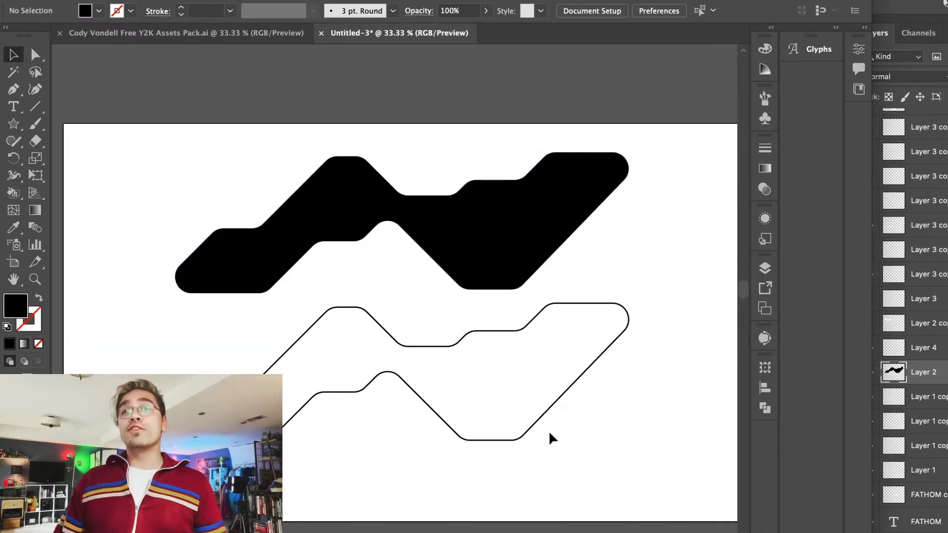
{"action": "left_click", "coordinate": [545, 417]}
{"action": "left_click", "coordinate": [583, 154]}
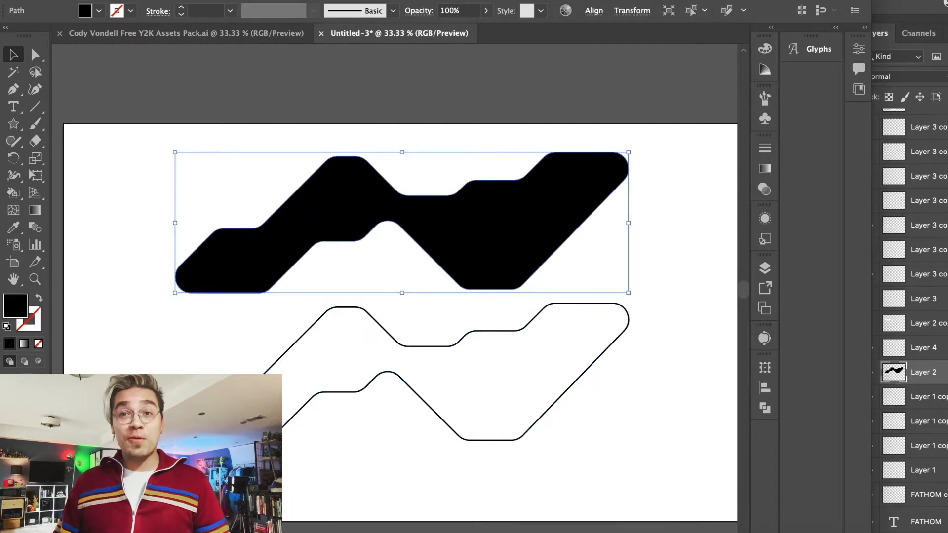
Switch to Photoshop and examine the pixel quality of tunnel.jpg up close.
{"action": "key", "text": "super+Tab"}
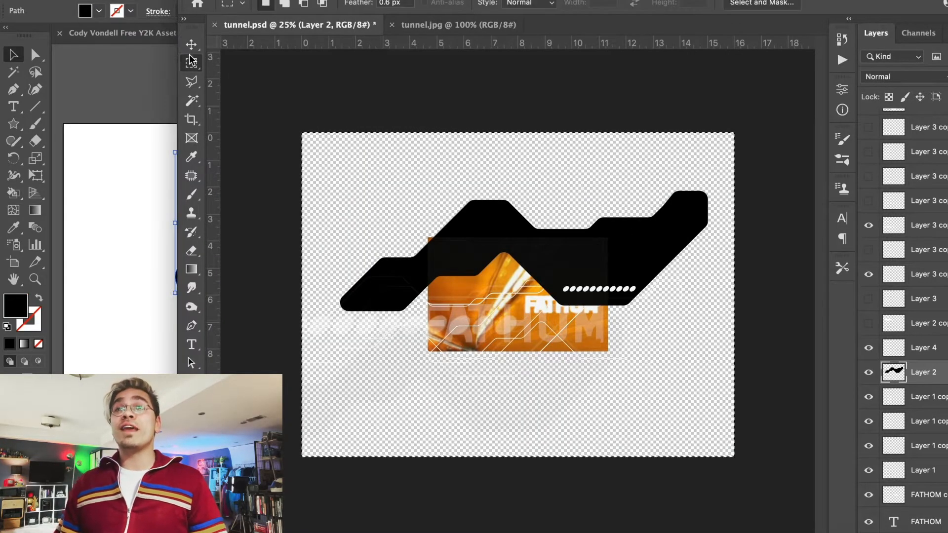
{"action": "left_click", "coordinate": [441, 26]}
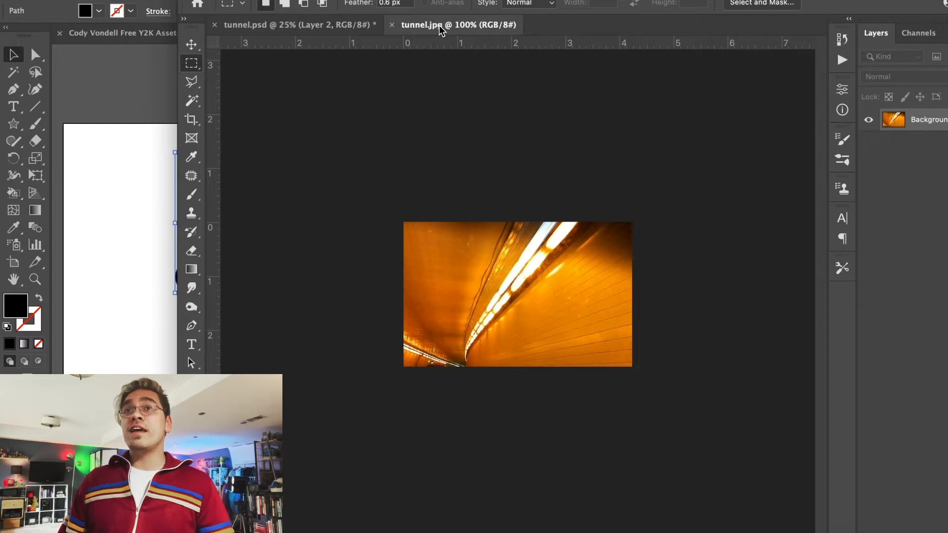
{"action": "key", "text": "super+plus"}
{"action": "key", "text": "super+plus"}
{"action": "key", "text": "super+plus"}
{"action": "key", "text": "super+plus"}
{"action": "key", "text": "super+plus"}
{"action": "key", "text": "super+plus"}
{"action": "key", "text": "super+plus"}
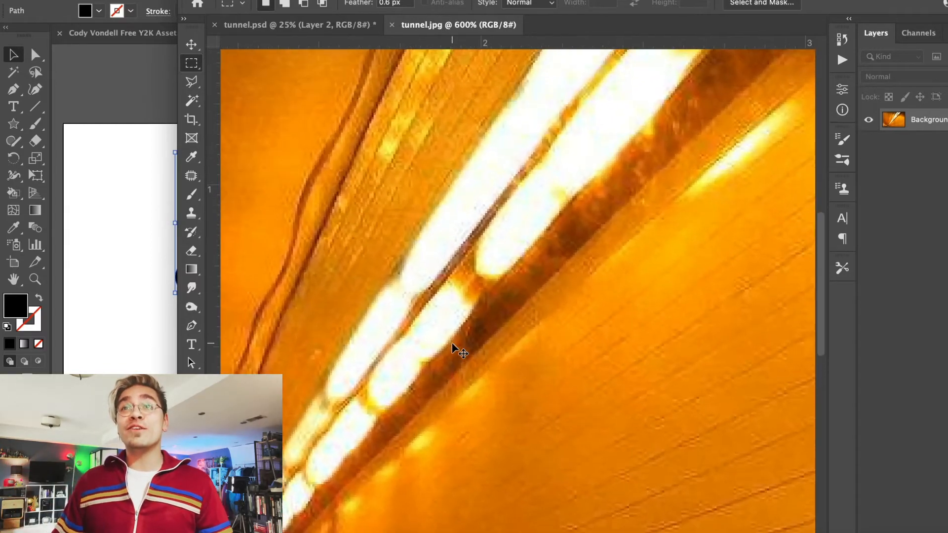
{"action": "key", "text": "super+minus"}
{"action": "key", "text": "super+minus"}
{"action": "key", "text": "super+minus"}
{"action": "key", "text": "super+minus"}
{"action": "key", "text": "super+minus"}
{"action": "key", "text": "super+minus"}
{"action": "key", "text": "super+minus"}
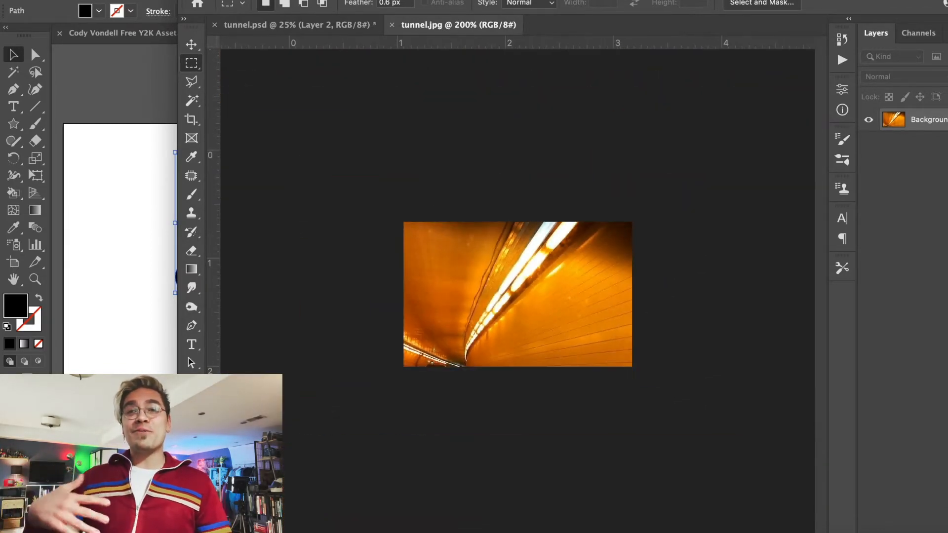
{"action": "left_click", "coordinate": [177, 0]}
{"action": "left_click", "coordinate": [205, 79]}
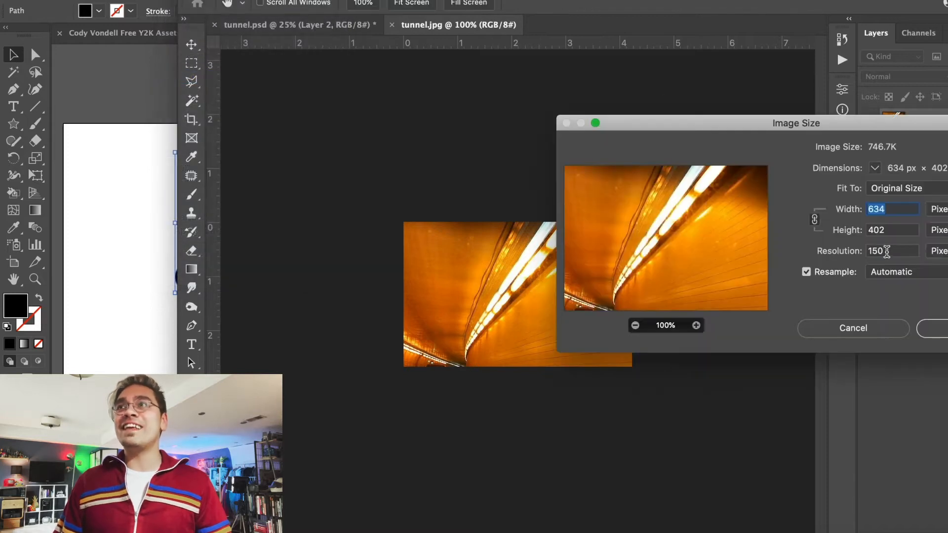
{"action": "key", "text": "Escape"}
{"action": "key", "text": "m"}
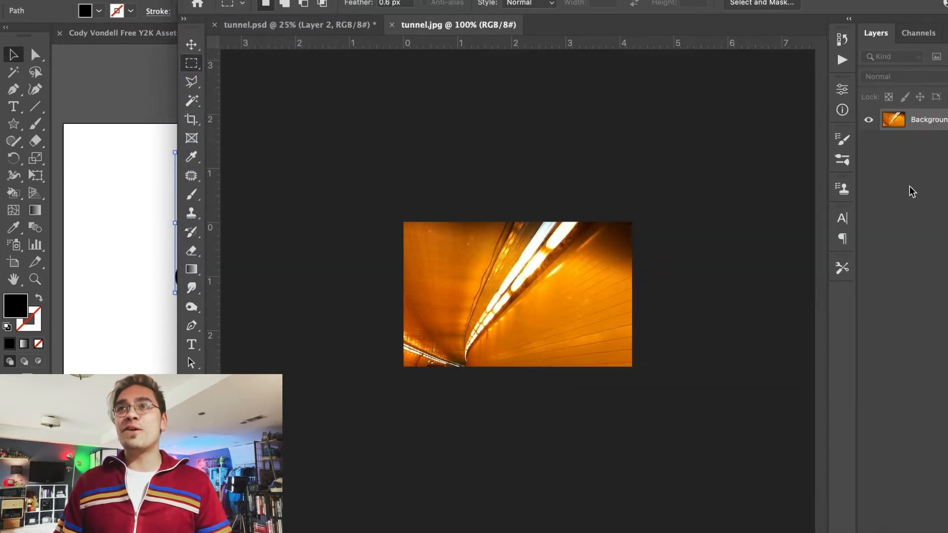
Resample the tunnel photo to a resolution of 300 and a width of 6 inches.
{"action": "left_click", "coordinate": [173, 1]}
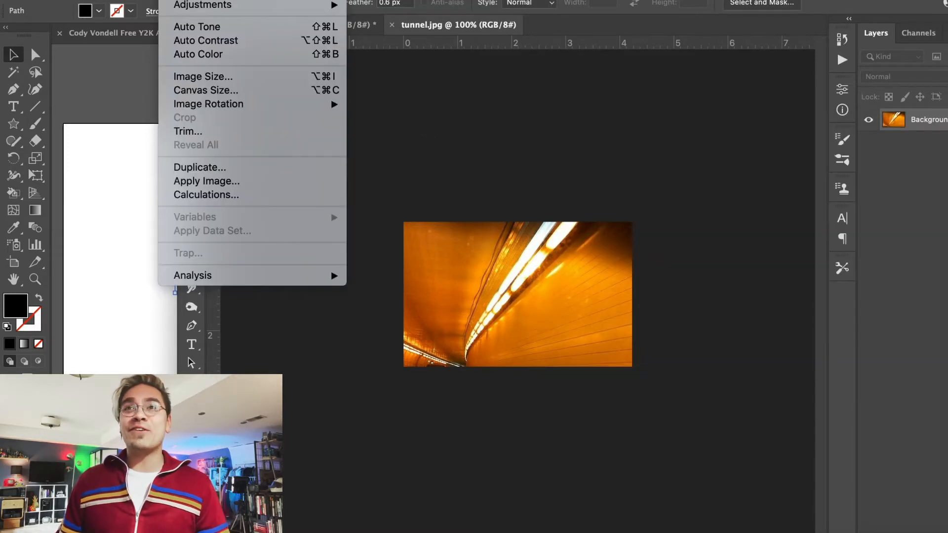
{"action": "left_click", "coordinate": [214, 90]}
{"action": "key", "text": "Escape"}
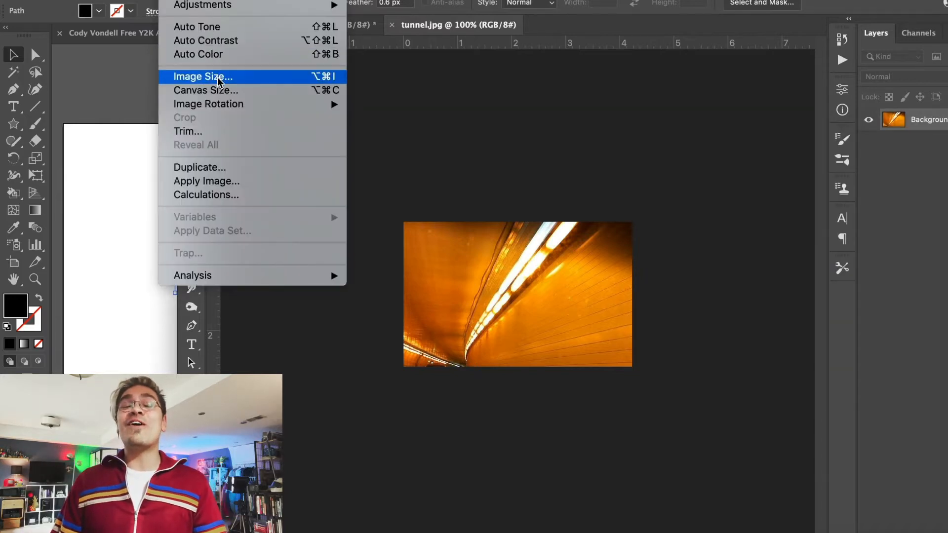
{"action": "left_click", "coordinate": [220, 79]}
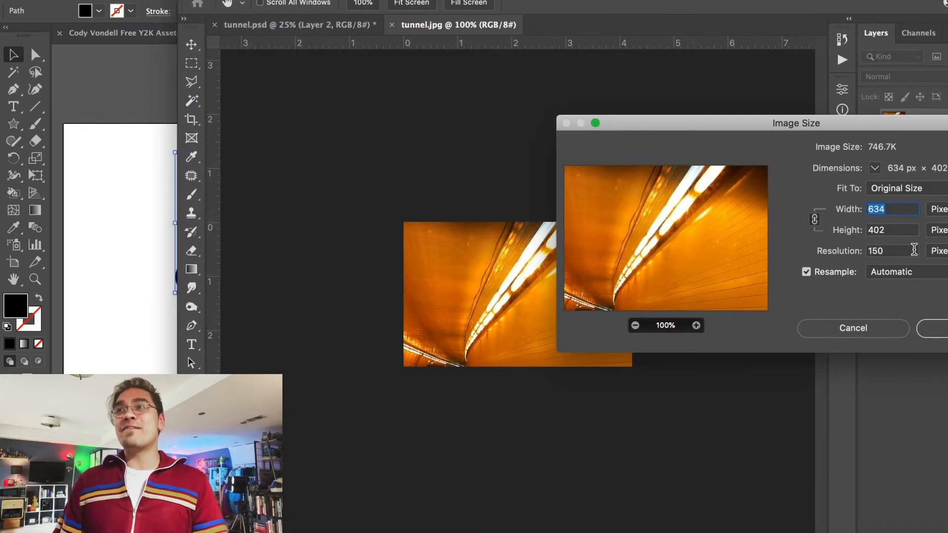
{"action": "type", "text": "300"}
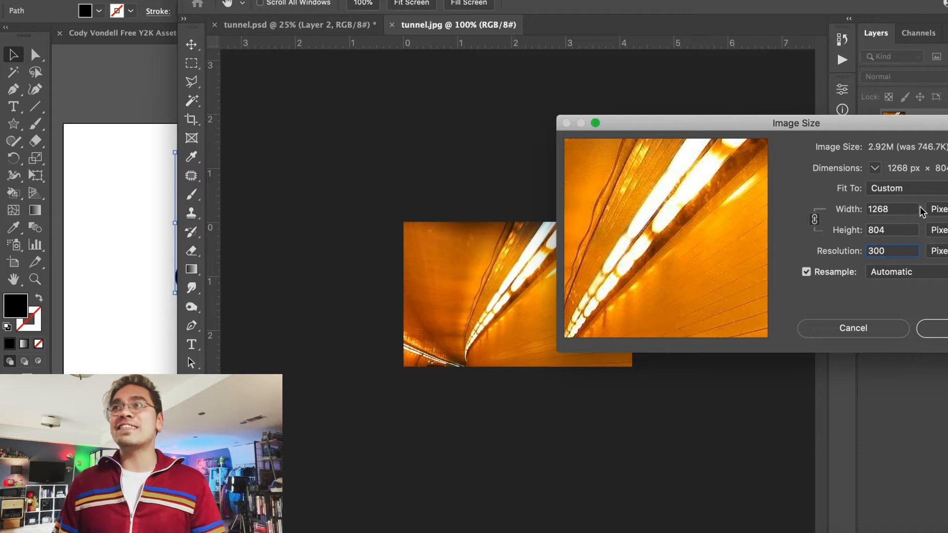
{"action": "left_click", "coordinate": [930, 209]}
{"action": "left_click", "coordinate": [938, 221]}
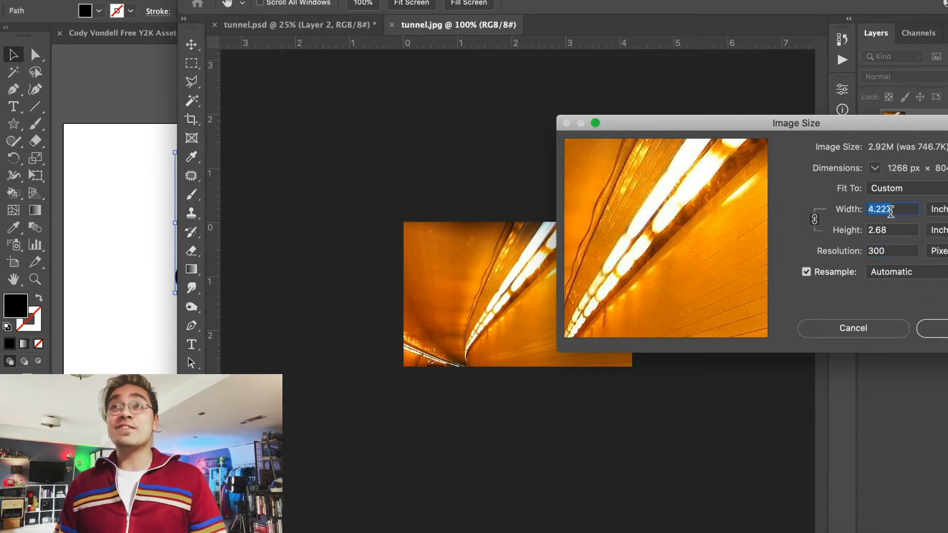
{"action": "type", "text": "6"}
{"action": "key", "text": "Return"}
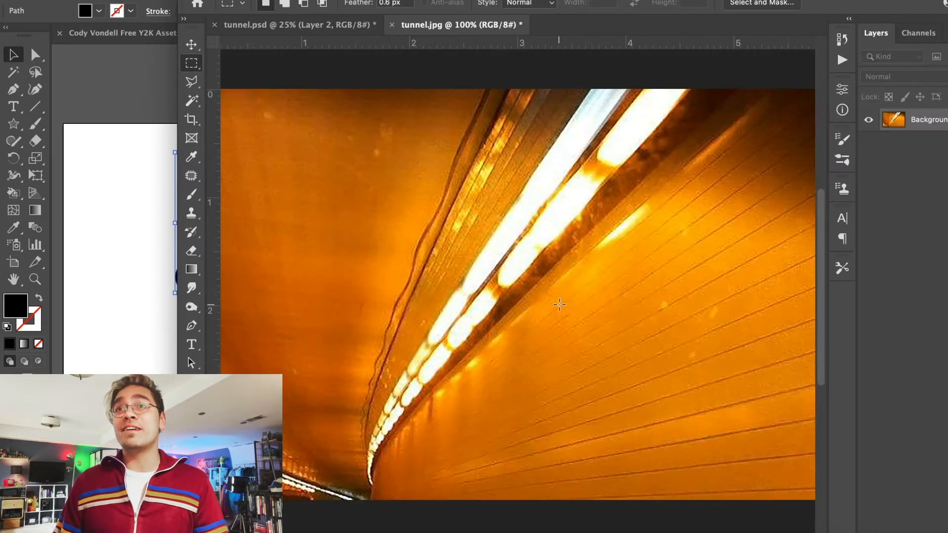
{"action": "key", "text": "super+minus"}
{"action": "key", "text": "super+minus"}
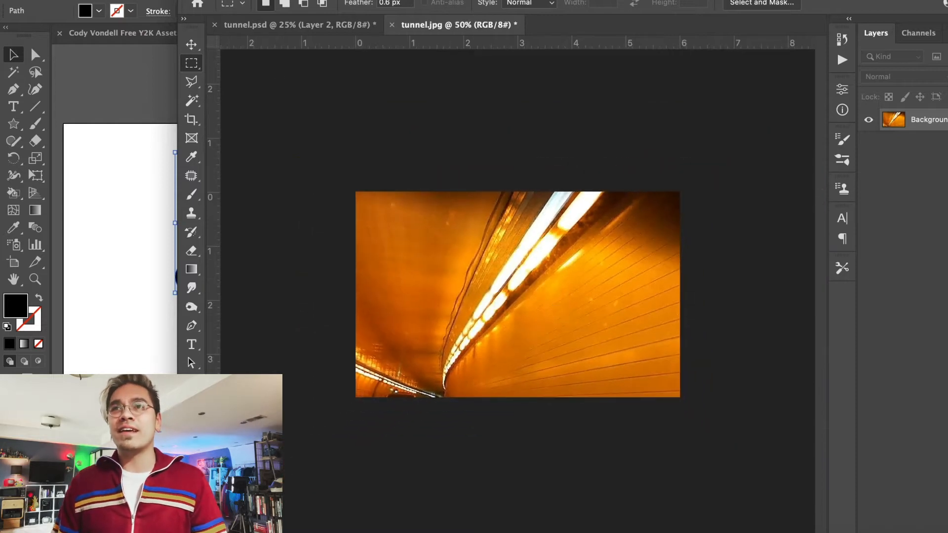
{"action": "left_click", "coordinate": [205, 89]}
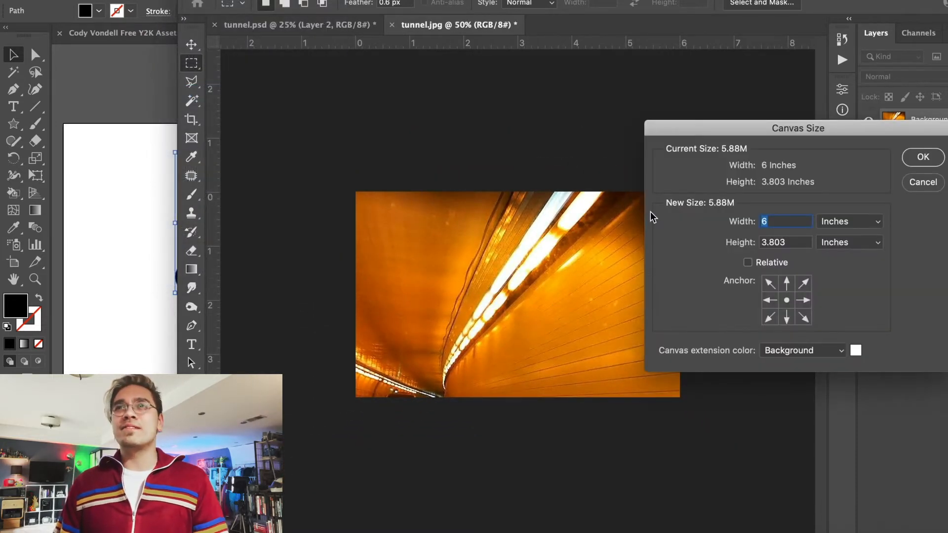
{"action": "key", "text": "Return"}
{"action": "key", "text": "super+z"}
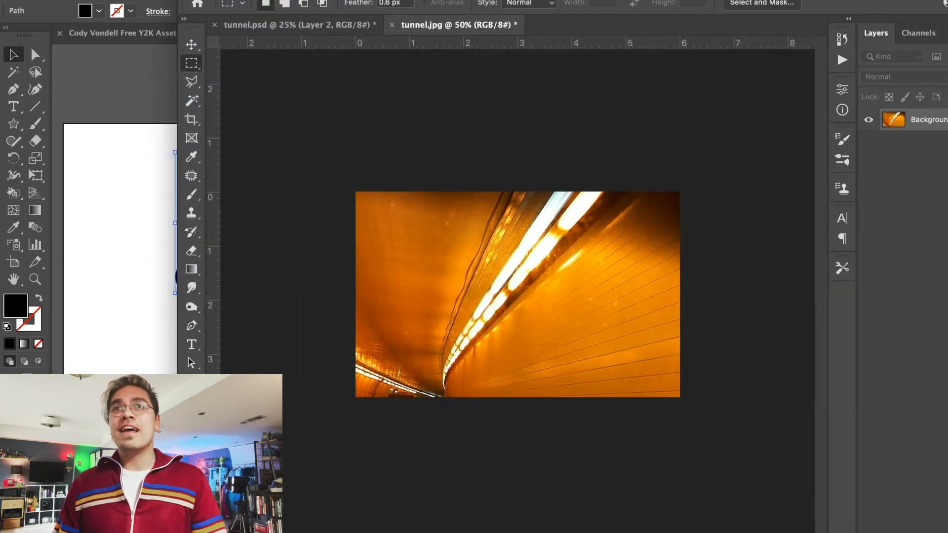
Enlarge the tunnel photo to a width of 8 inches, keeping its proportions.
{"action": "left_click", "coordinate": [180, 1]}
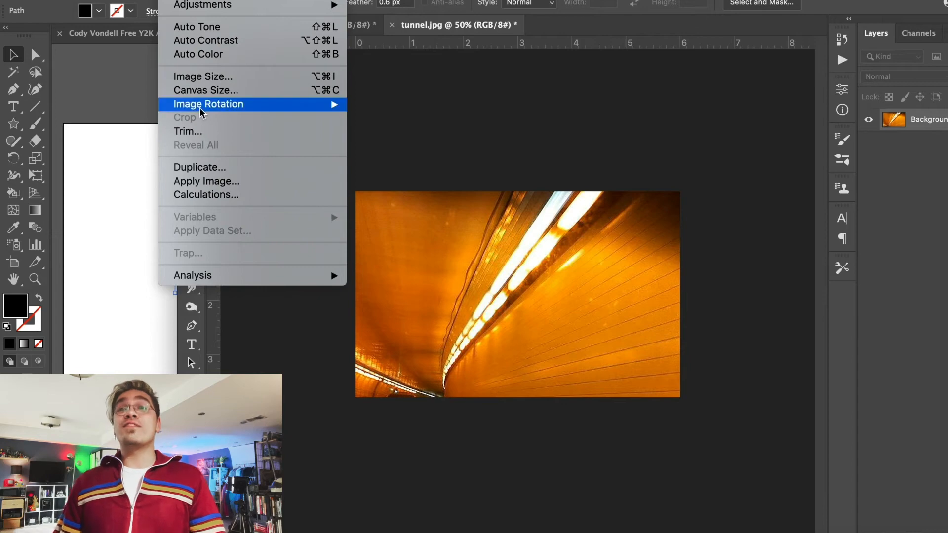
{"action": "left_click", "coordinate": [200, 79]}
{"action": "type", "text": "8"}
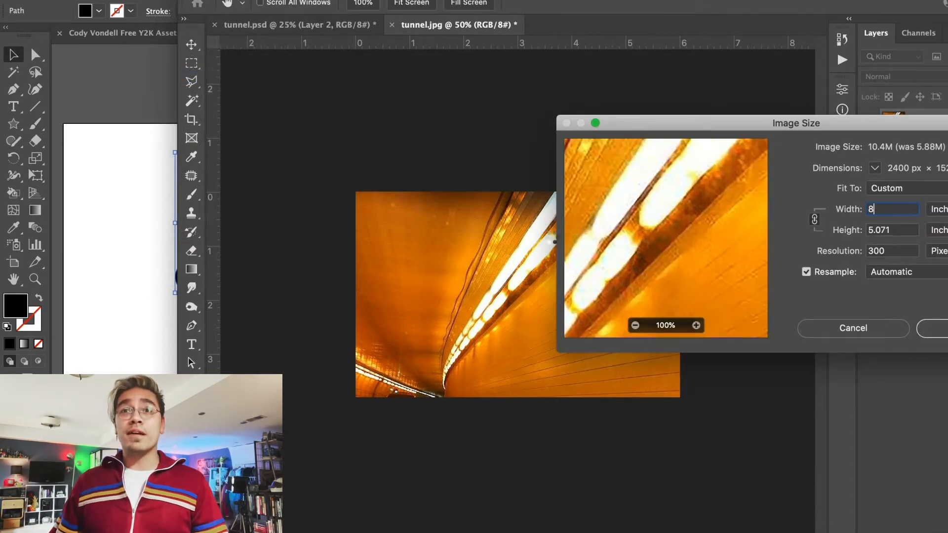
{"action": "key", "text": "Return"}
Examine the enlarged tunnel photo's quality at several zoom levels.
{"action": "key", "text": "m"}
{"action": "key", "text": "super+minus"}
{"action": "key", "text": "super+plus"}
{"action": "key", "text": "super+plus"}
{"action": "key", "text": "super+plus"}
{"action": "key", "text": "super+plus"}
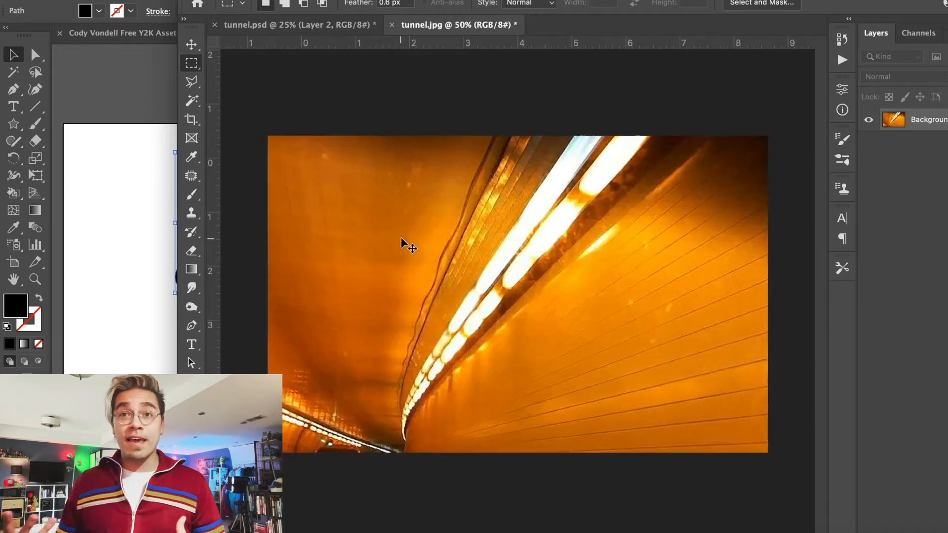
{"action": "key", "text": "super+minus"}
{"action": "key", "text": "super+minus"}
{"action": "key", "text": "super+minus"}
{"action": "key", "text": "super+minus"}
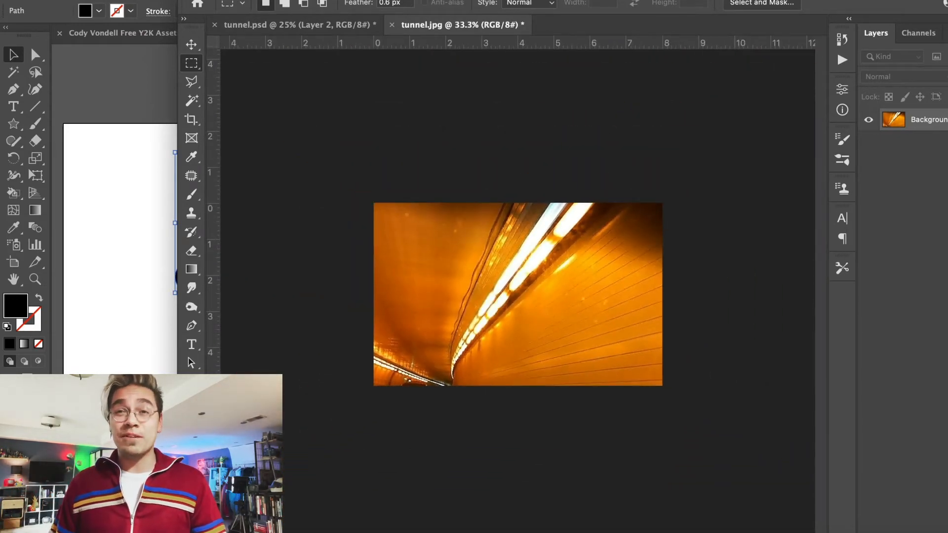
{"action": "key", "text": "super+plus"}
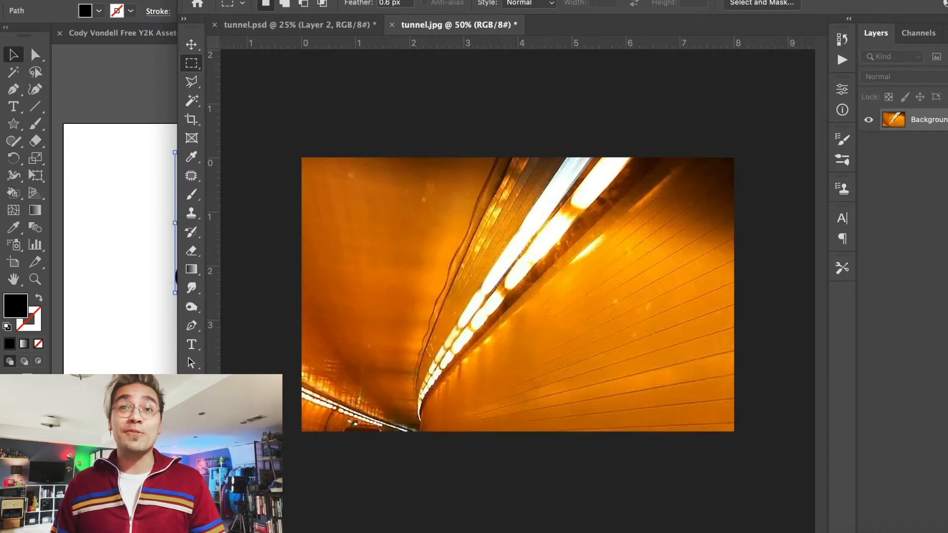
Soften the tunnel photo's pixelation with a Gaussian Blur of about 4.2 pixels radius.
{"action": "left_click", "coordinate": [332, 1]}
{"action": "mouse_move", "coordinate": [369, 159]}
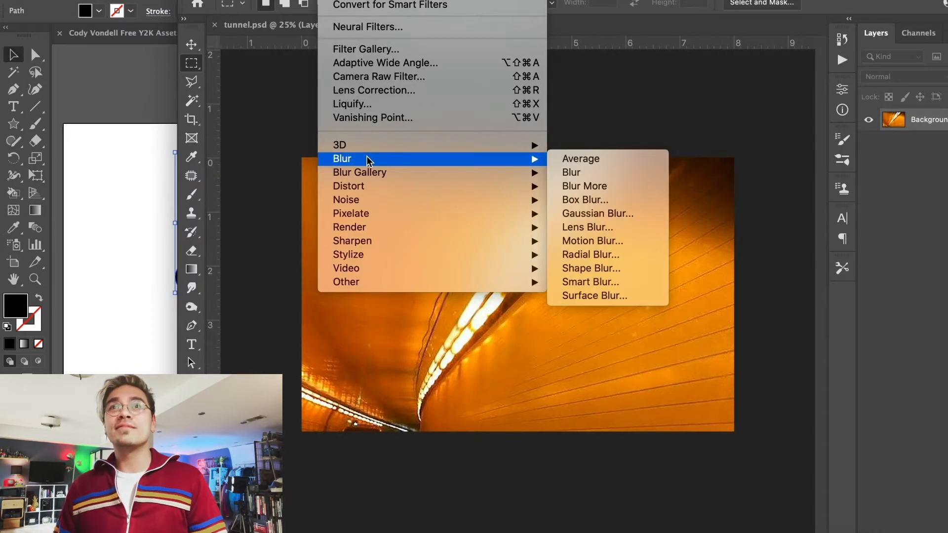
{"action": "left_click", "coordinate": [572, 217]}
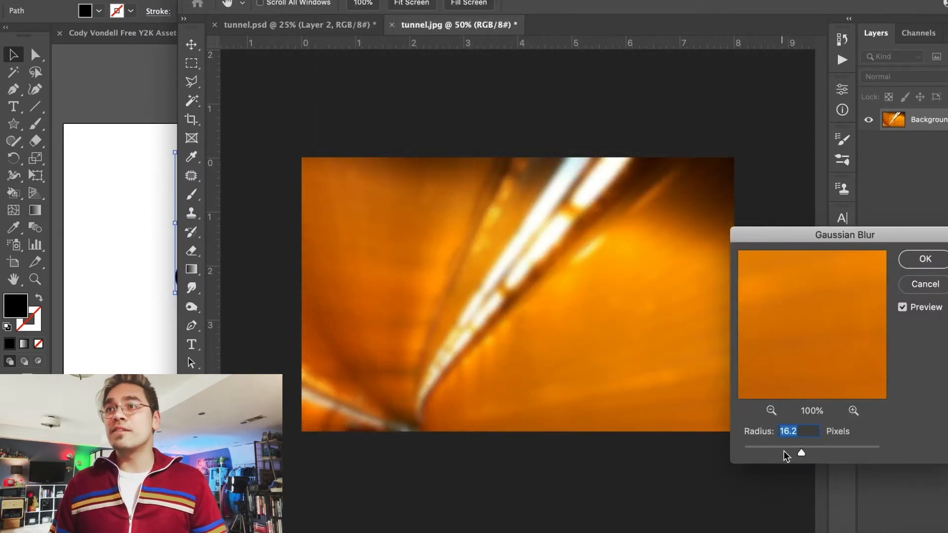
{"action": "left_click_drag", "start_coordinate": [784, 451], "coordinate": [786, 449]}
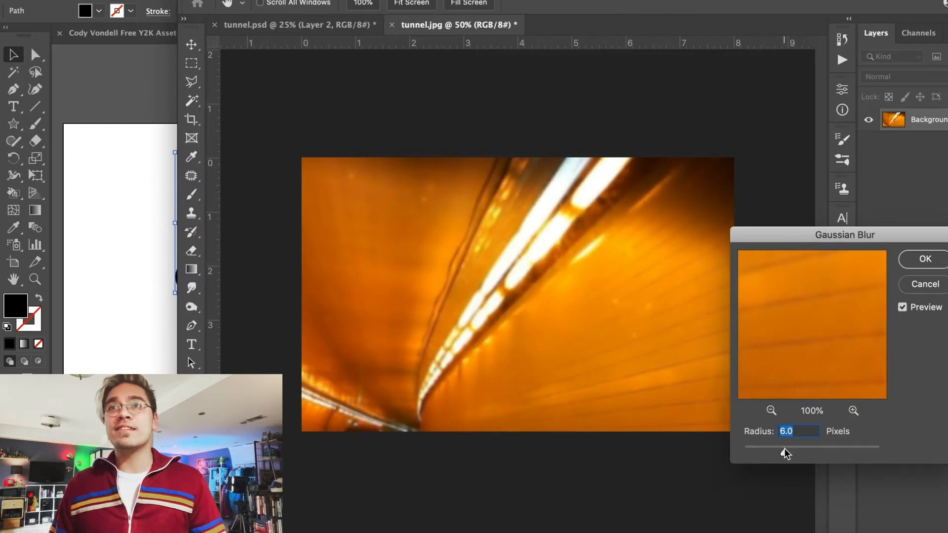
{"action": "key", "text": "super+equal"}
{"action": "key", "text": "super+equal"}
{"action": "key", "text": "super+equal"}
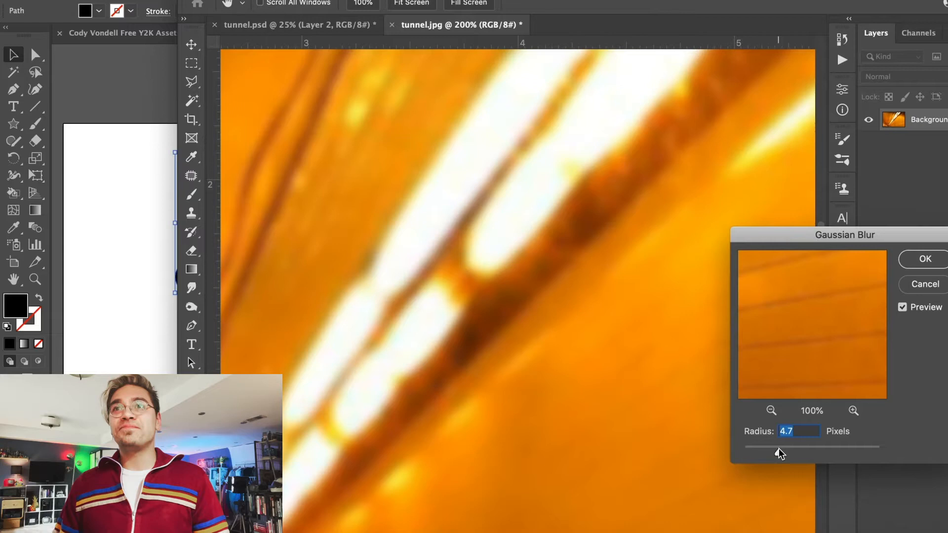
{"action": "mouse_move", "coordinate": [778, 449]}
{"action": "left_mouse_down"}
{"action": "mouse_move", "coordinate": [736, 448]}
{"action": "mouse_move", "coordinate": [760, 449]}
{"action": "left_mouse_up"}
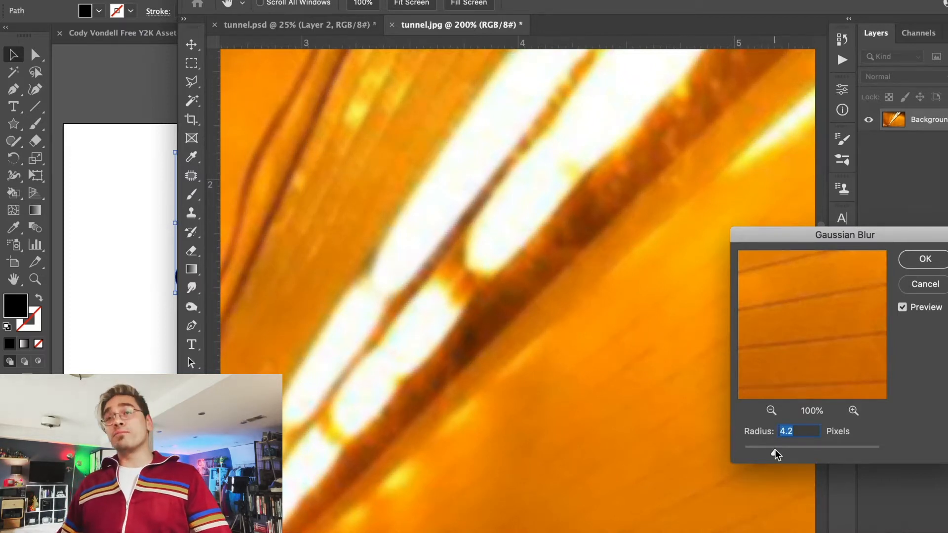
{"action": "key", "text": "Return"}
{"action": "key", "text": "super+minus"}
{"action": "key", "text": "super+minus"}
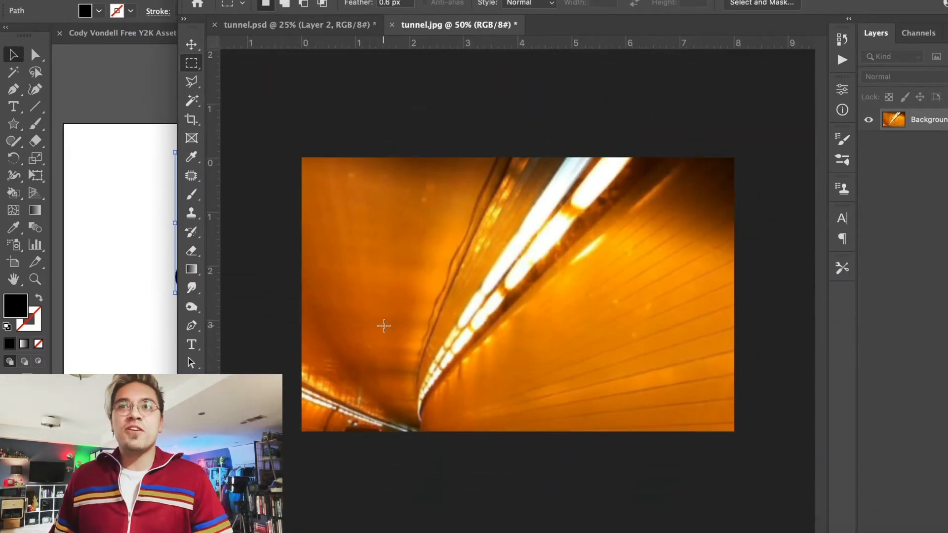
{"action": "left_click", "coordinate": [332, 0]}
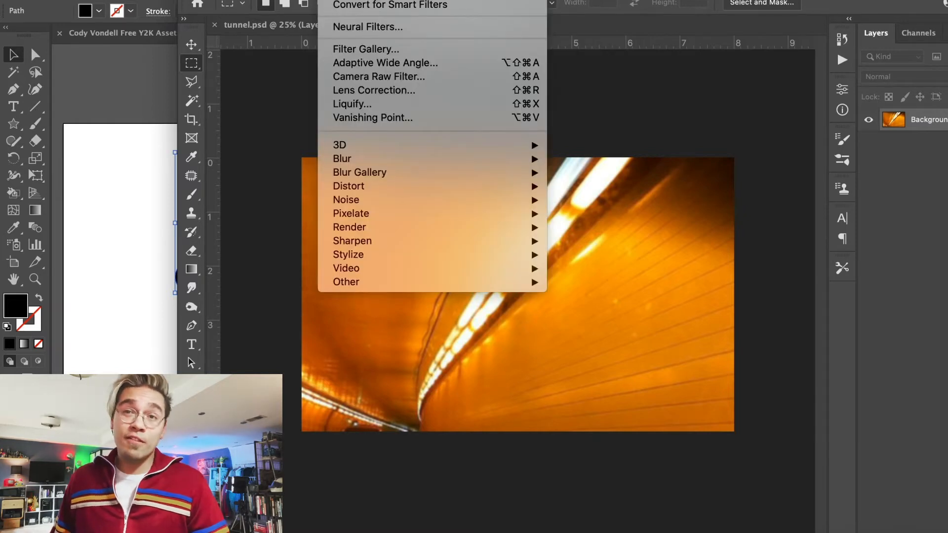
{"action": "key", "text": "Escape"}
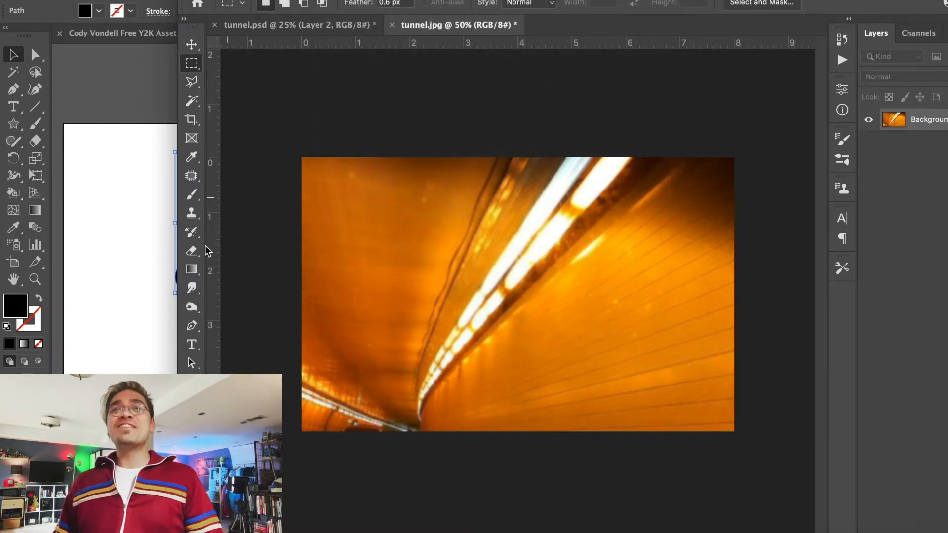
In tunnel.psd, hide the grey grain texture layer at the top of the layer stack.
{"action": "left_click", "coordinate": [191, 44]}
{"action": "left_click", "coordinate": [275, 26]}
{"action": "scroll", "coordinate": [464, 148], "scroll_direction": "up", "scroll_amount": 3}
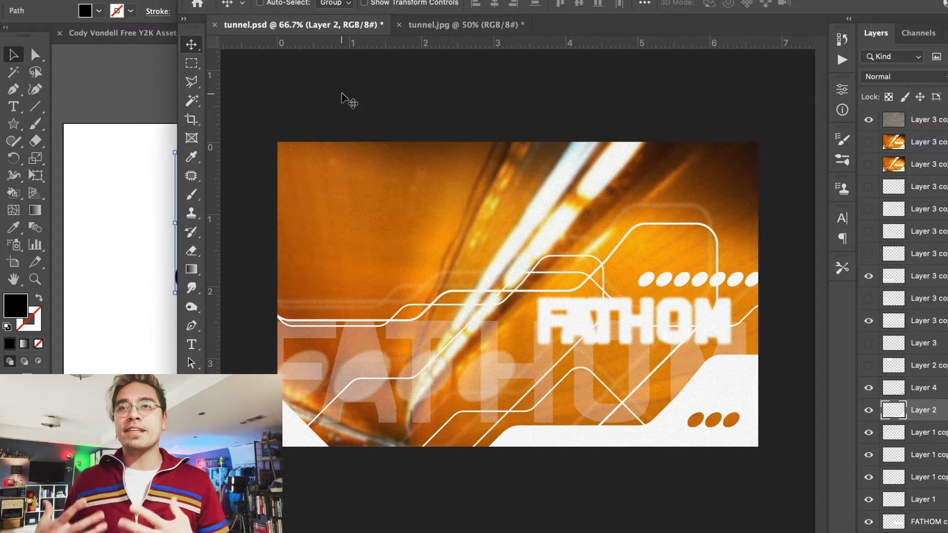
{"action": "key", "text": "ctrl+plus"}
{"action": "key", "text": "ctrl+plus"}
{"action": "key", "text": "ctrl+plus"}
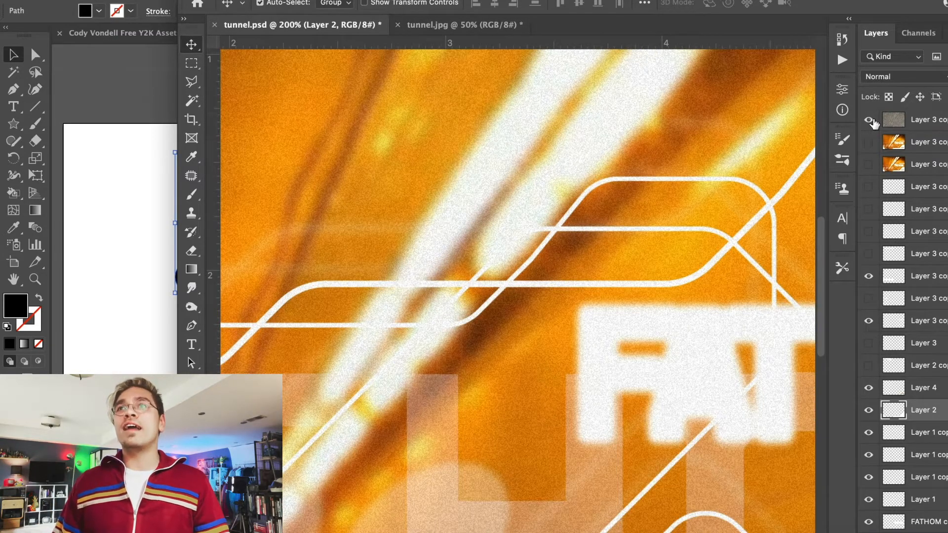
{"action": "left_click", "coordinate": [869, 120]}
Compare the background blur of tunnel.jpg and tunnel.psd at 200% zoom.
{"action": "left_click", "coordinate": [493, 30]}
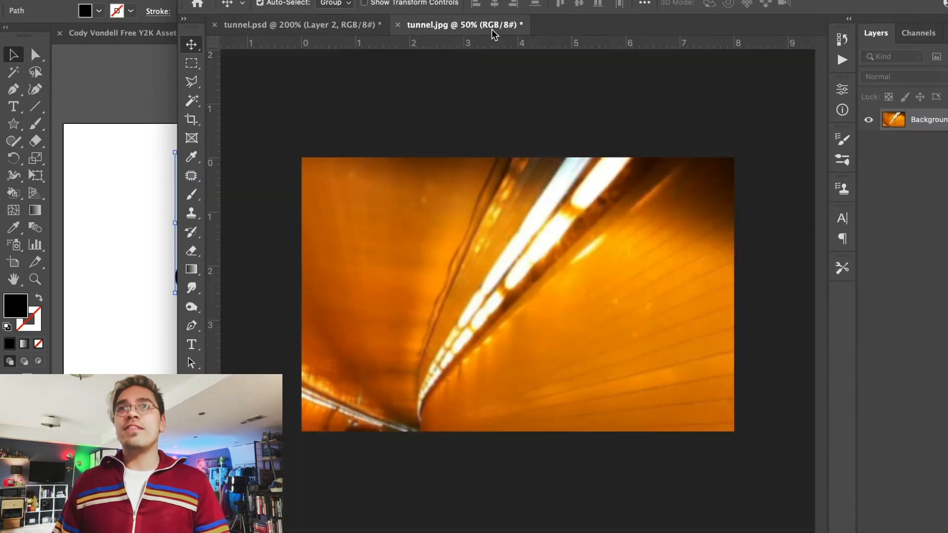
{"action": "key", "text": "ctrl+plus"}
{"action": "key", "text": "ctrl+plus"}
{"action": "key", "text": "ctrl+plus"}
{"action": "left_click", "coordinate": [331, 28]}
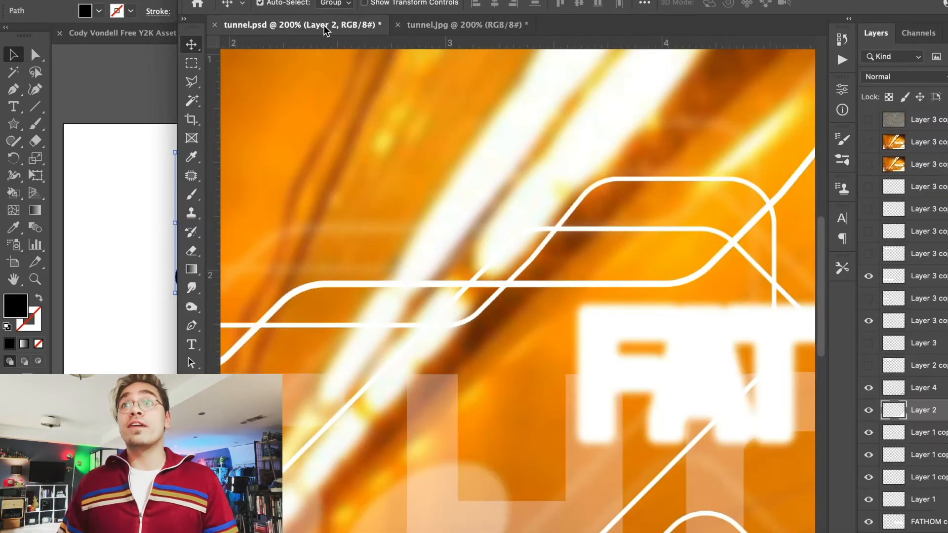
{"action": "left_click", "coordinate": [448, 29]}
{"action": "key", "text": "ctrl+minus"}
{"action": "key", "text": "ctrl+minus"}
{"action": "key", "text": "ctrl+minus"}
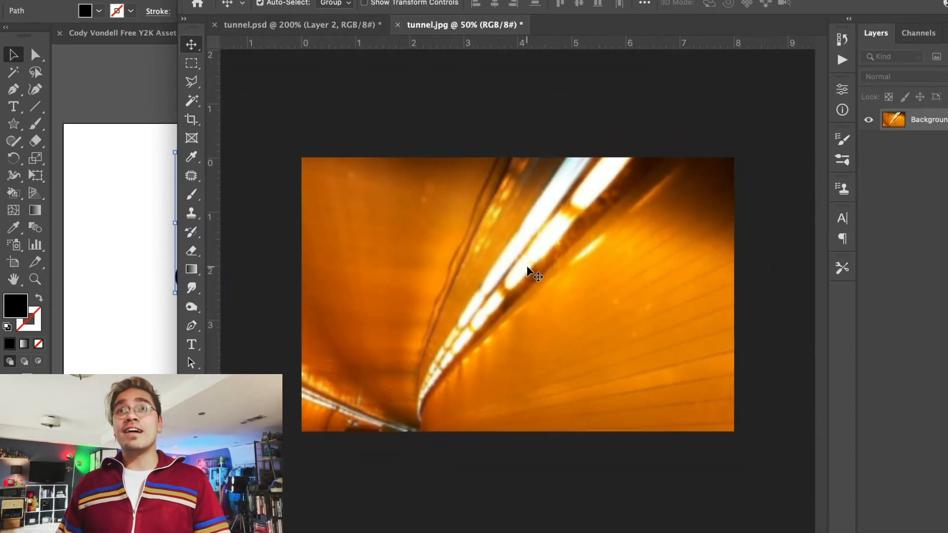
Blur the tunnel.jpg photo again with a Gaussian Blur radius of 5.6 pixels.
{"action": "left_click", "coordinate": [340, 1]}
{"action": "mouse_move", "coordinate": [365, 158]}
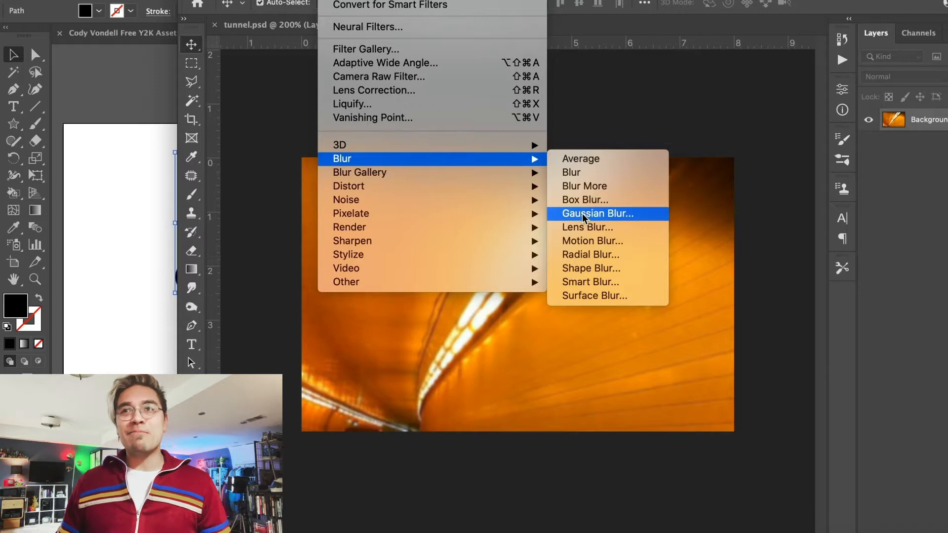
{"action": "left_click", "coordinate": [612, 212]}
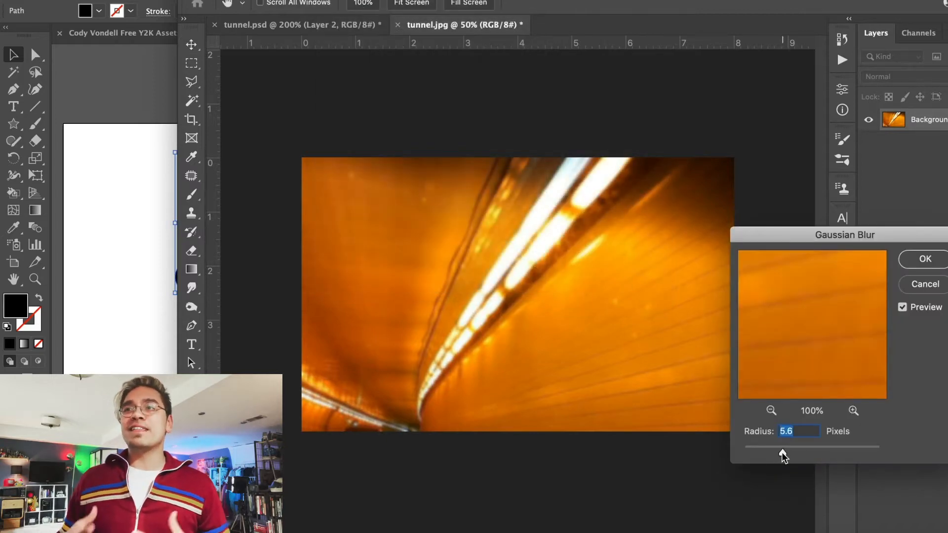
{"action": "key", "text": "Return"}
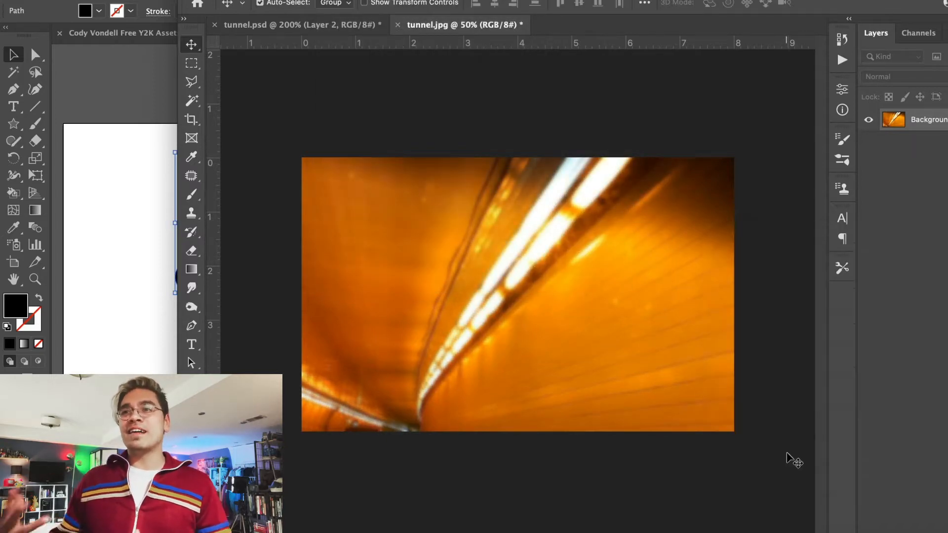
Compare the finished FATHOM design in tunnel.psd with the blurred tunnel.jpg photo.
{"action": "left_click", "coordinate": [307, 26]}
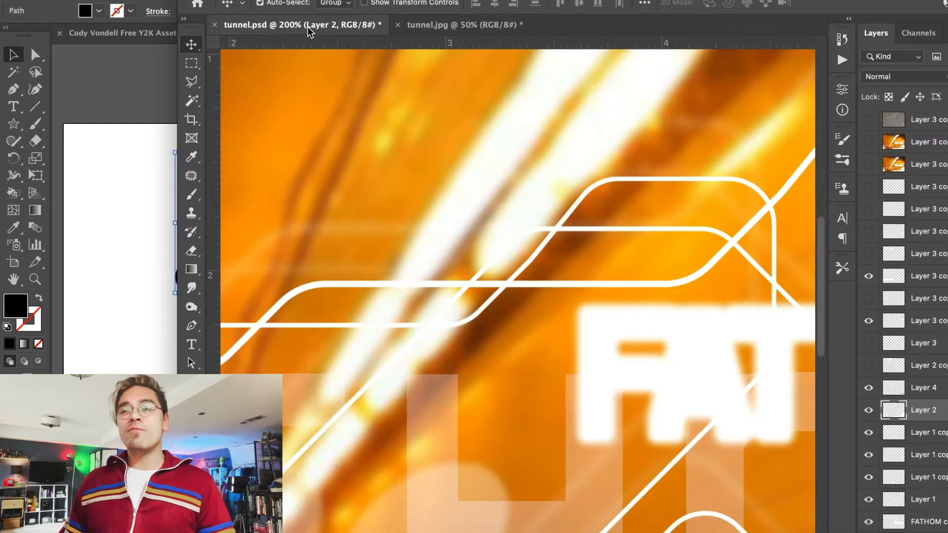
{"action": "key", "text": "super+minus"}
{"action": "key", "text": "super+minus"}
{"action": "key", "text": "super+minus"}
{"action": "key", "text": "super+plus"}
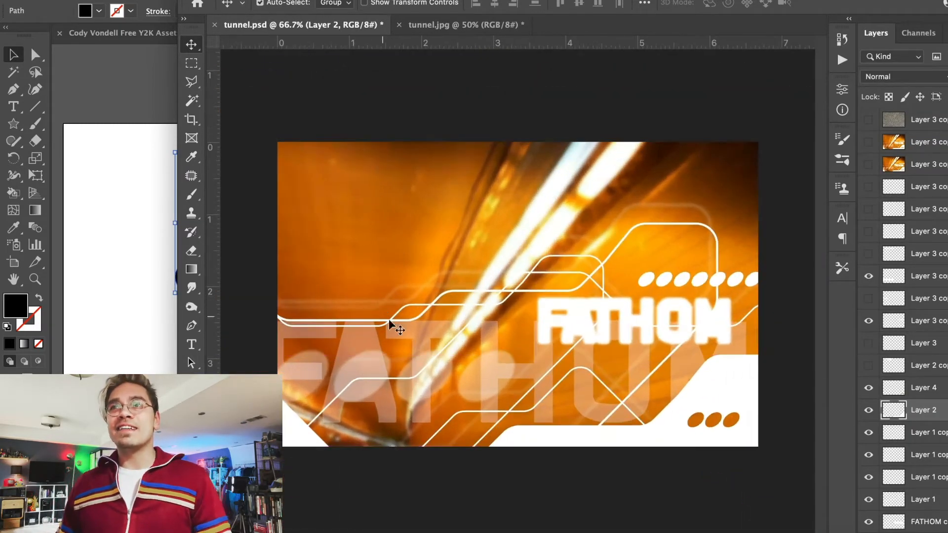
{"action": "left_click", "coordinate": [424, 26]}
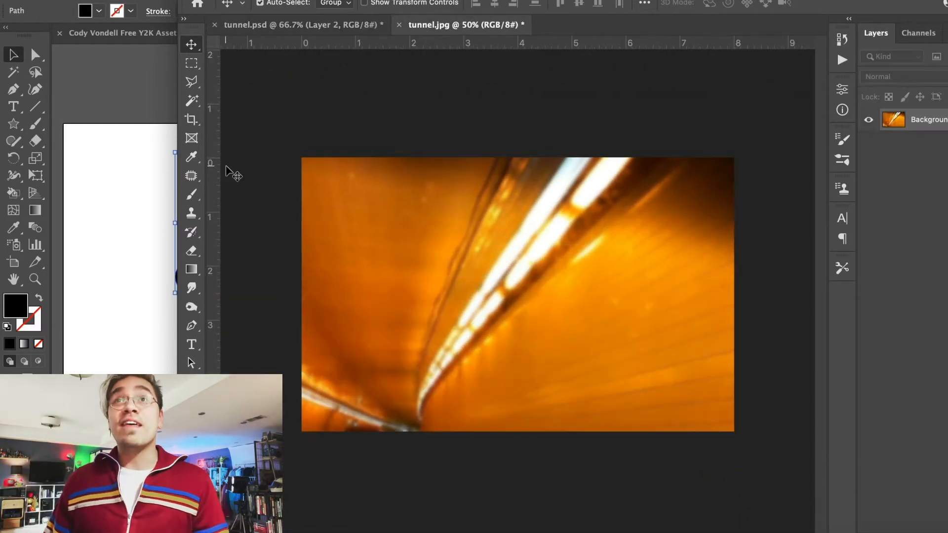
{"action": "left_click", "coordinate": [287, 26]}
{"action": "left_click", "coordinate": [478, 26]}
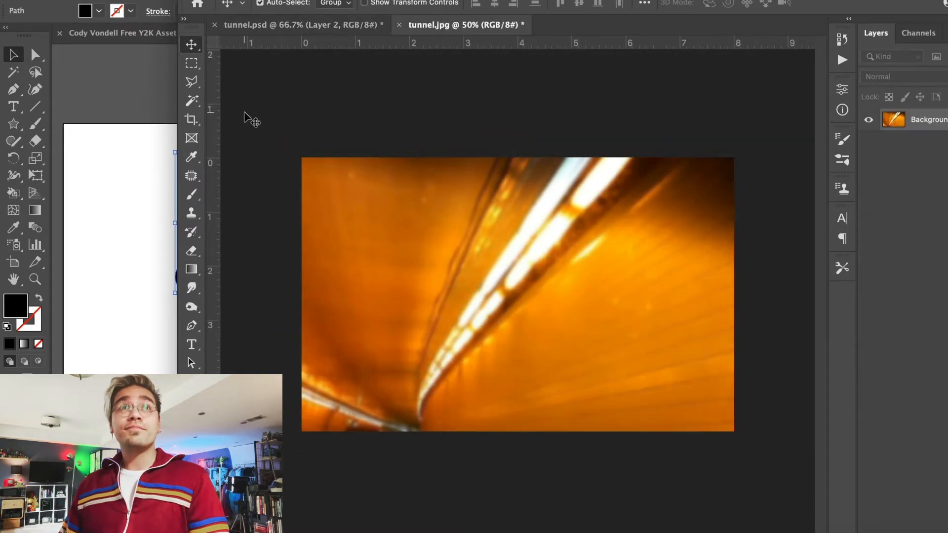
Add the white text "FATHOM" in The Fragile Bold Caps, 30 pt, near the middle of the tunnel photo.
{"action": "key", "text": "t"}
{"action": "left_click", "coordinate": [435, 284]}
{"action": "type", "text": "FATHOM"}
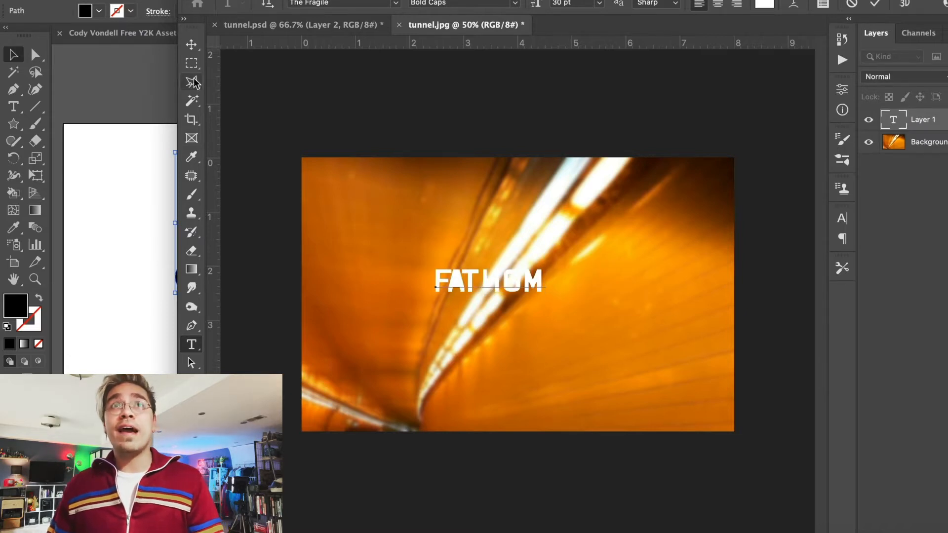
Move the FATHOM text to the lower right area of the tunnel photo and enlarge it with Free Transform.
{"action": "left_click", "coordinate": [192, 45]}
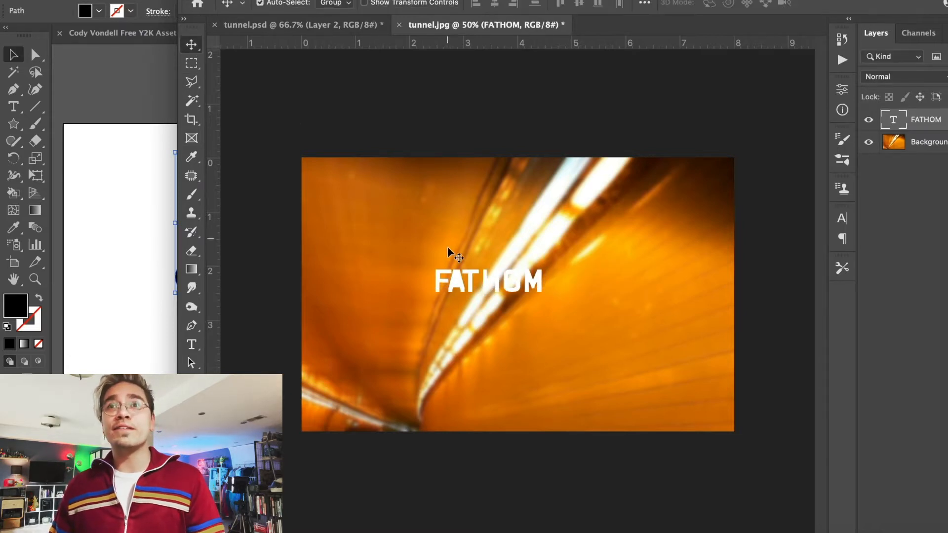
{"action": "left_click_drag", "start_coordinate": [459, 286], "coordinate": [586, 348]}
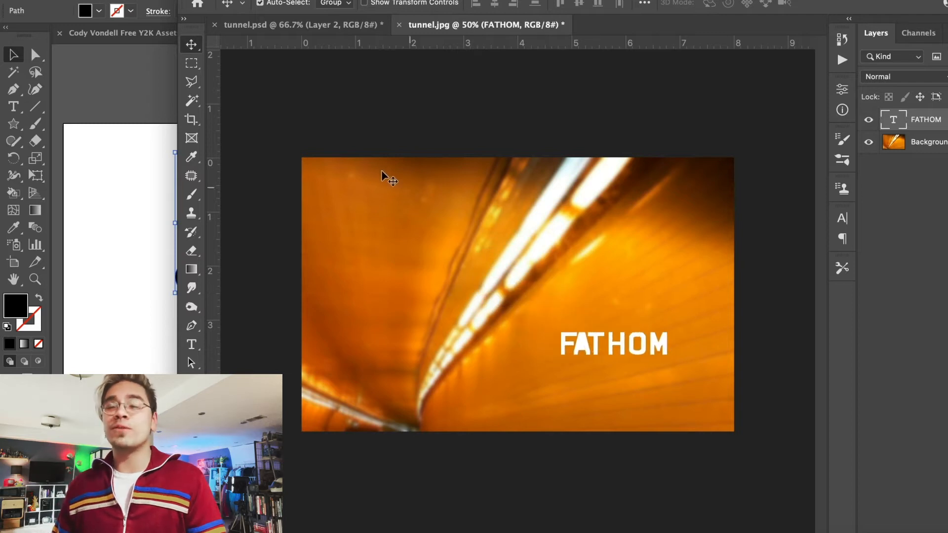
{"action": "left_click", "coordinate": [148, 1]}
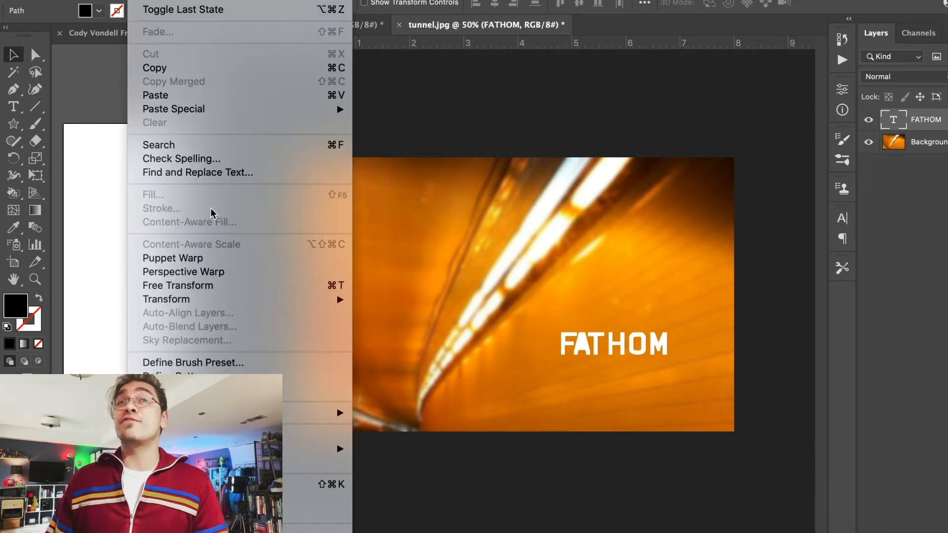
{"action": "left_click", "coordinate": [232, 286]}
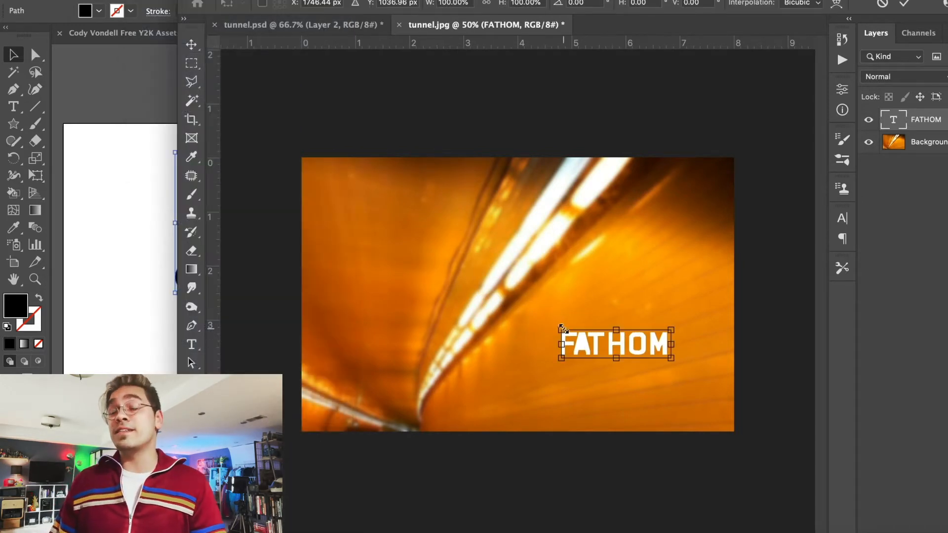
{"action": "left_click_drag", "start_coordinate": [562, 328], "coordinate": [476, 276]}
{"action": "key", "text": "Return"}
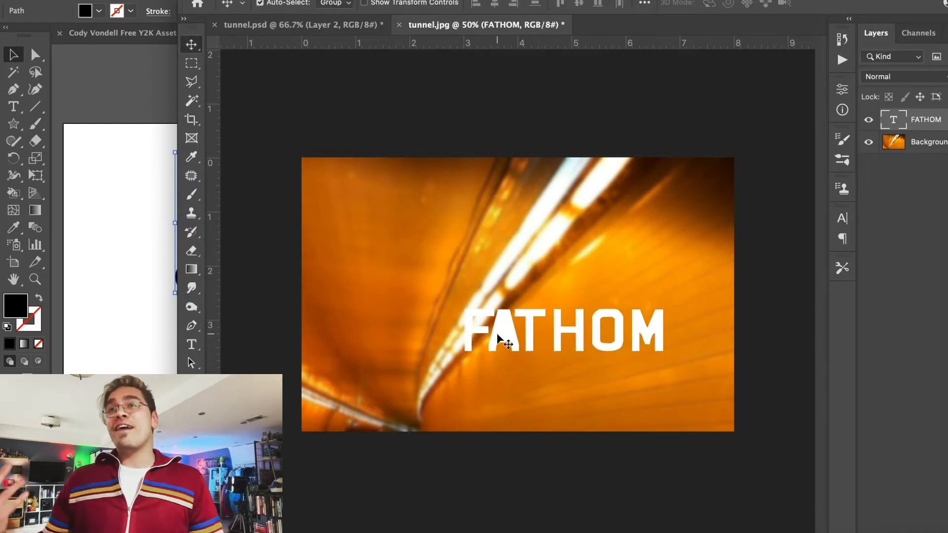
{"action": "left_click_drag", "start_coordinate": [498, 339], "coordinate": [536, 340]}
Bring the filled black panel shape from Illustrator into Photoshop's tunnel.jpg as a new layer above the FATHOM text.
{"action": "left_click", "coordinate": [147, 234]}
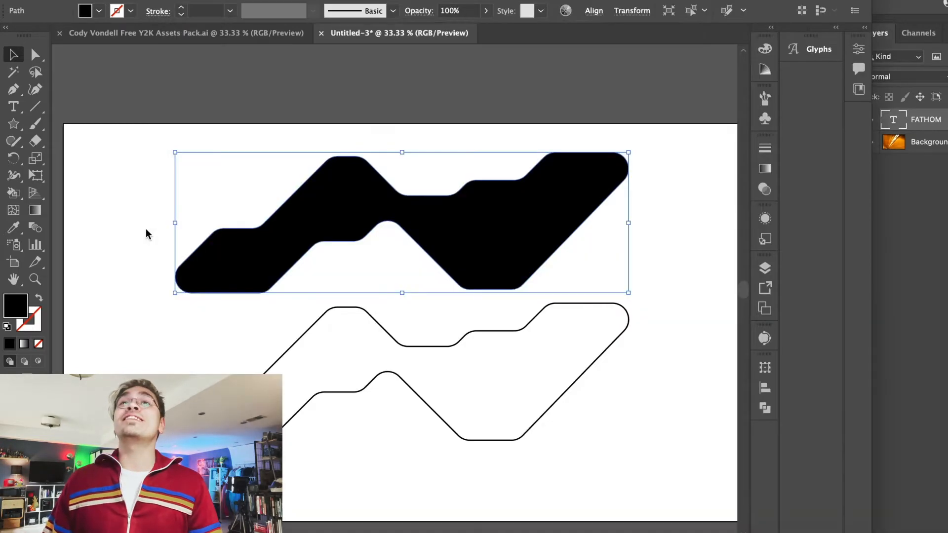
{"action": "left_click_drag", "start_coordinate": [344, 219], "coordinate": [353, 220]}
{"action": "key", "text": "super+z"}
{"action": "left_click", "coordinate": [908, 256]}
{"action": "key", "text": "super+minus"}
{"action": "key", "text": "super+minus"}
{"action": "key", "text": "super+minus"}
{"action": "key", "text": "super+minus"}
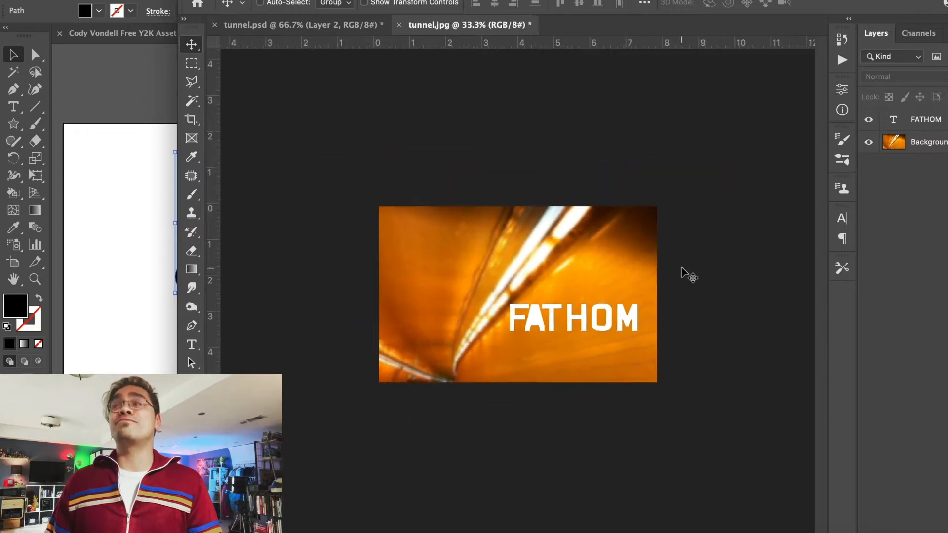
{"action": "key", "text": "super+v"}
{"action": "key", "text": "Return"}
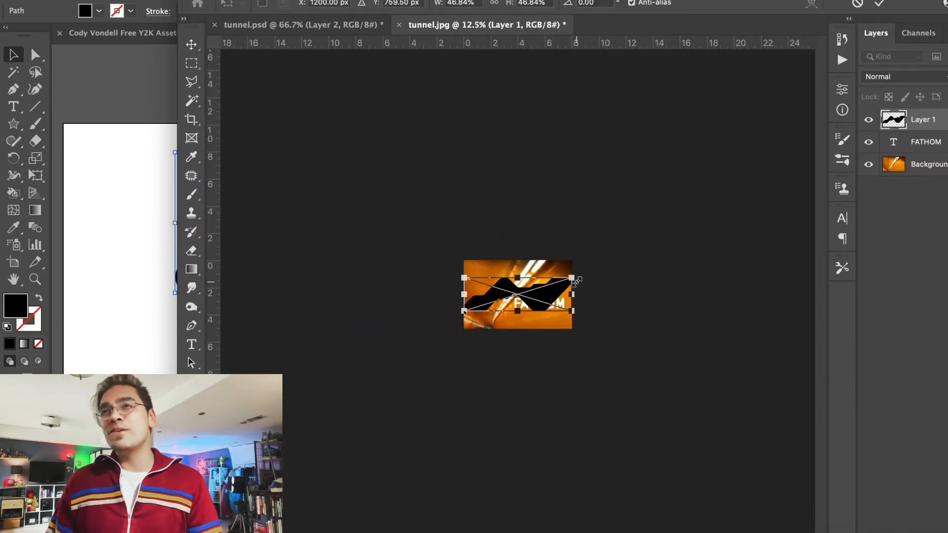
Enlarge the black panel shape well beyond the canvas and position it so only its stepped edge fills the photo's lower right corner.
{"action": "left_click_drag", "start_coordinate": [580, 269], "coordinate": [640, 220]}
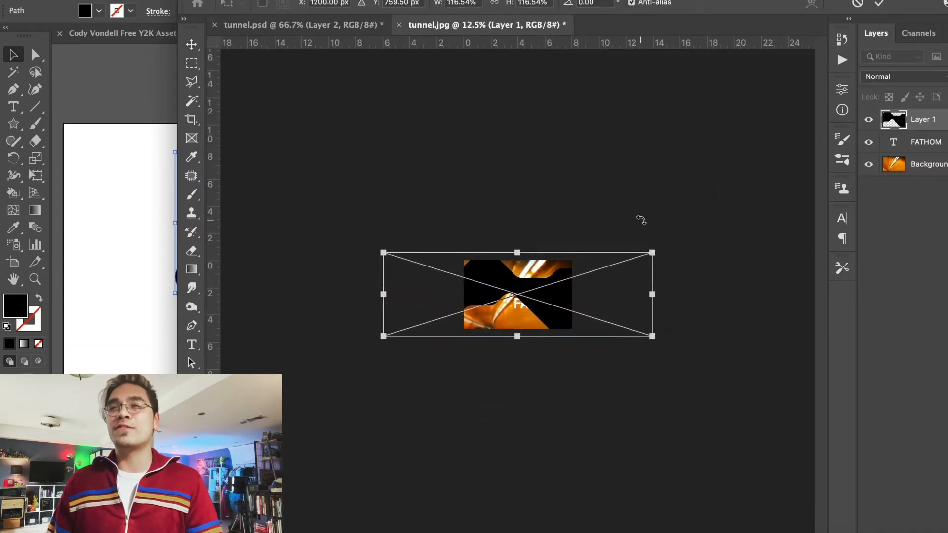
{"action": "left_click_drag", "start_coordinate": [652, 252], "coordinate": [691, 236]}
{"action": "key", "text": "Return"}
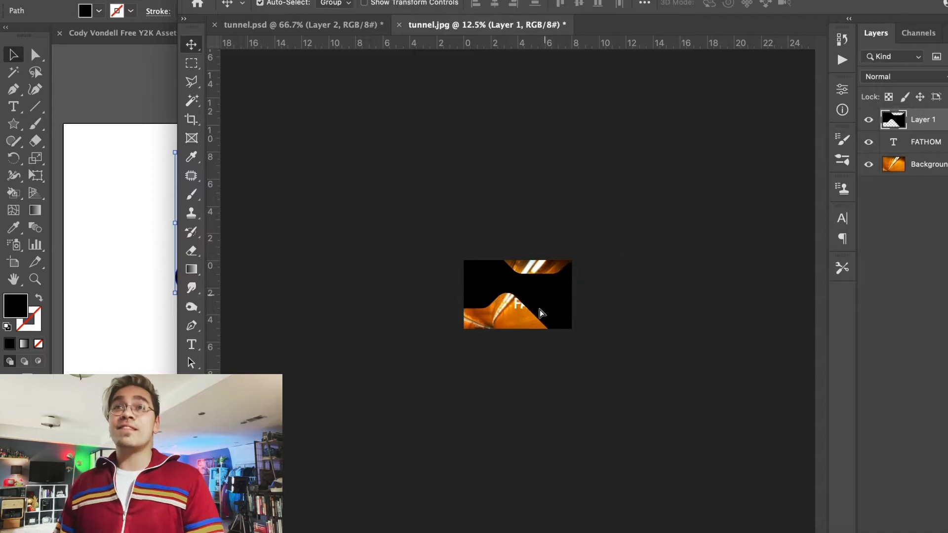
{"action": "left_click_drag", "start_coordinate": [541, 311], "coordinate": [484, 361]}
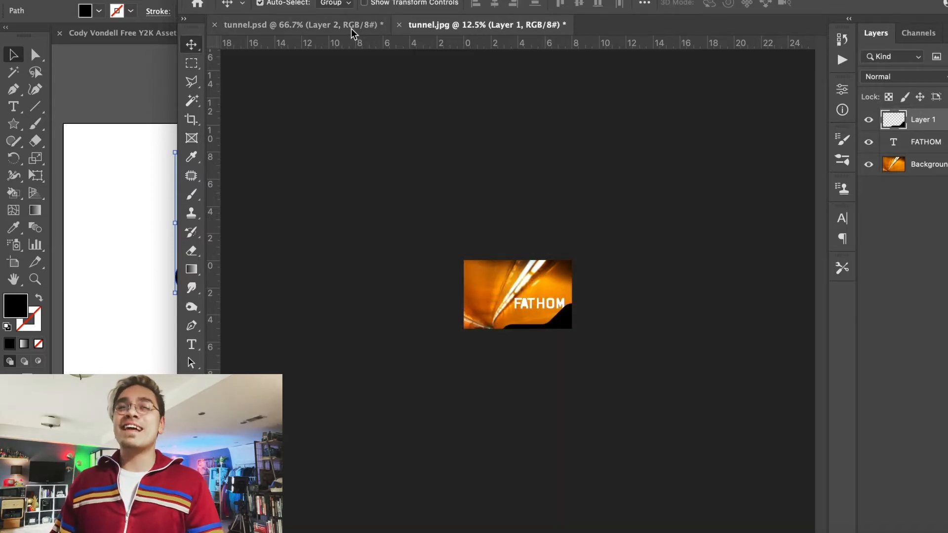
{"action": "left_click", "coordinate": [352, 32]}
{"action": "left_click", "coordinate": [468, 31]}
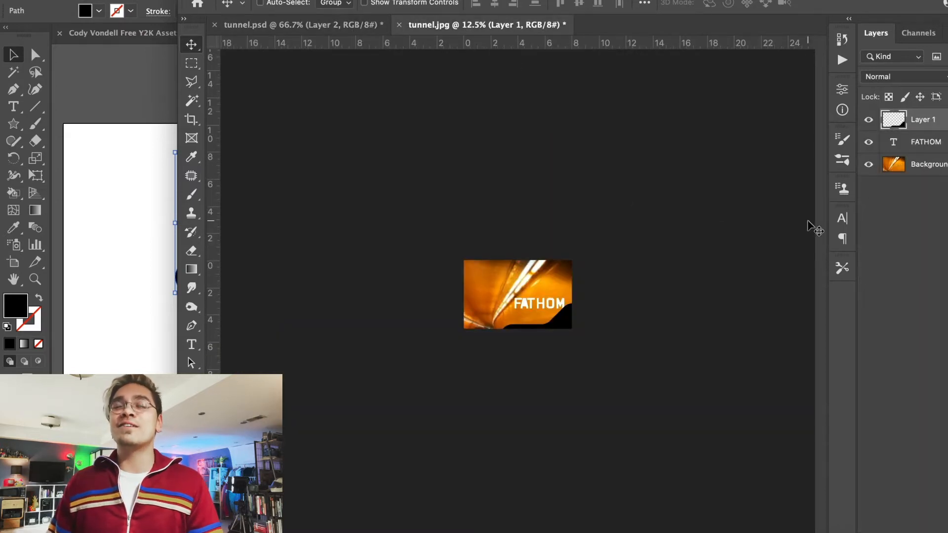
Apply a white Color Overlay layer style to the black corner panel shape.
{"action": "key", "text": "super+plus"}
{"action": "key", "text": "super+plus"}
{"action": "key", "text": "super+plus"}
{"action": "key", "text": "super+plus"}
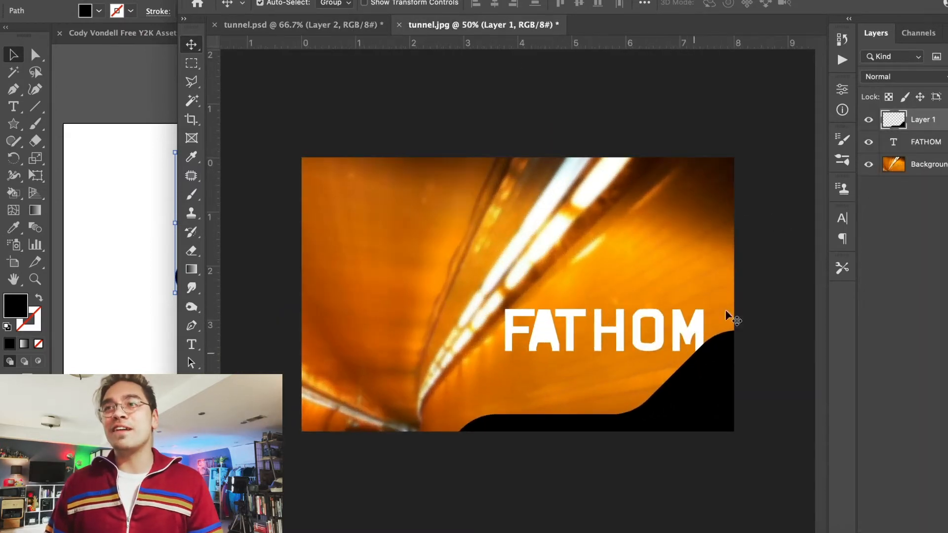
{"action": "double_click", "coordinate": [941, 119]}
{"action": "left_click", "coordinate": [541, 308]}
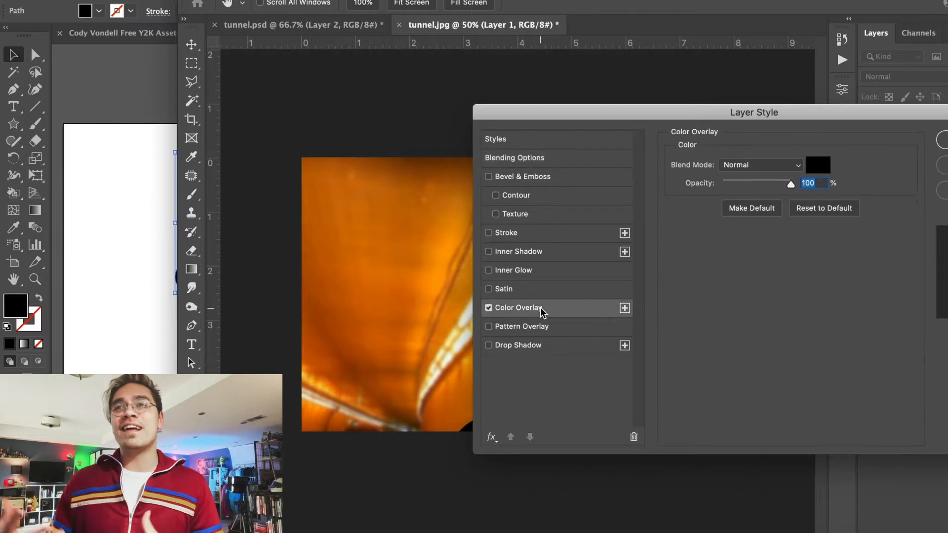
{"action": "left_click", "coordinate": [819, 165]}
{"action": "left_click_drag", "start_coordinate": [764, 408], "coordinate": [596, 239]}
{"action": "key", "text": "Return"}
{"action": "key", "text": "Return"}
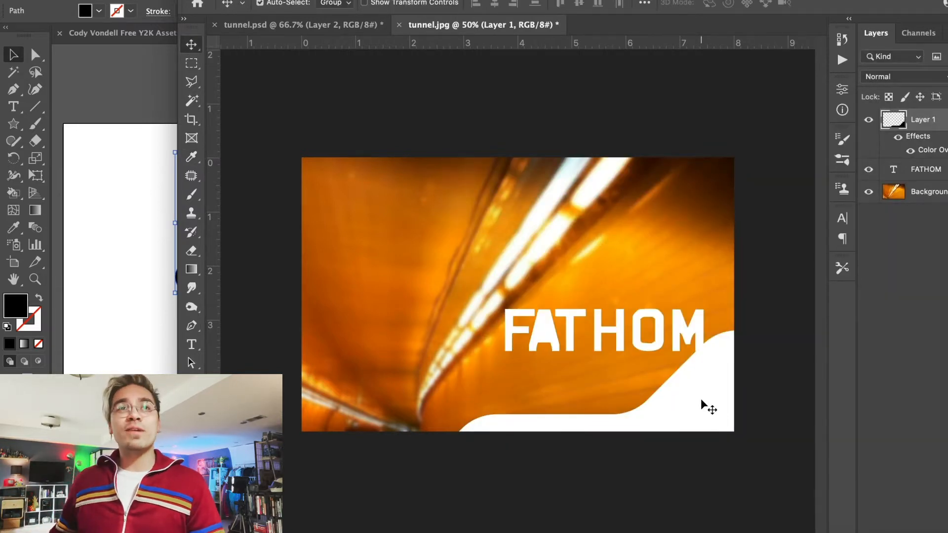
Duplicate the white corner panel and restyle the copy as an unfilled outline with a white stroke at 100% opacity and no Color Overlay.
{"action": "left_click_drag", "start_coordinate": [701, 402], "coordinate": [709, 401], "text": "alt"}
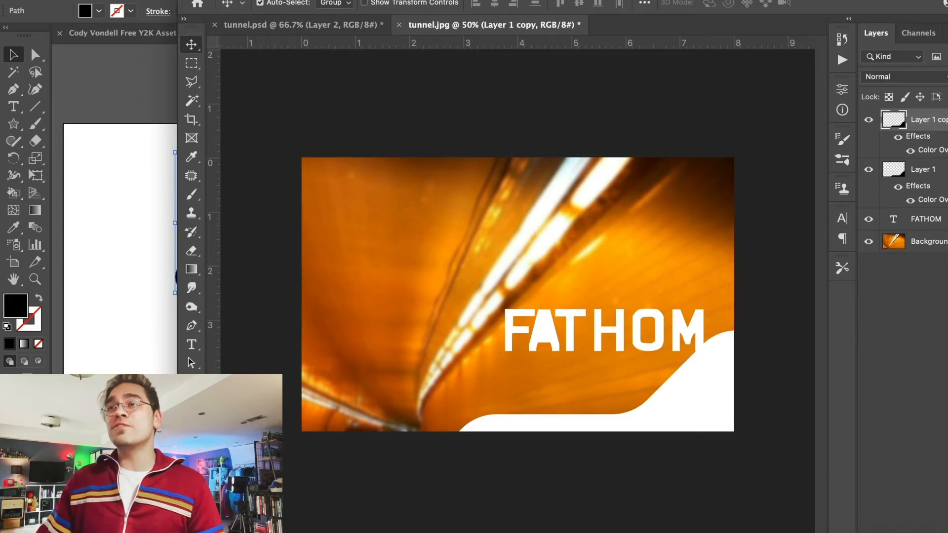
{"action": "double_click", "coordinate": [933, 120]}
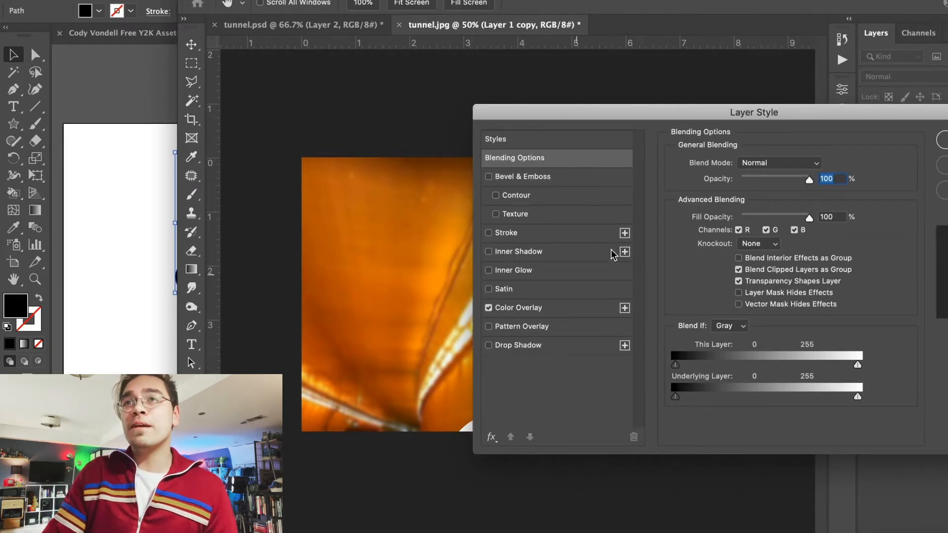
{"action": "left_click", "coordinate": [510, 235]}
{"action": "left_click", "coordinate": [706, 268]}
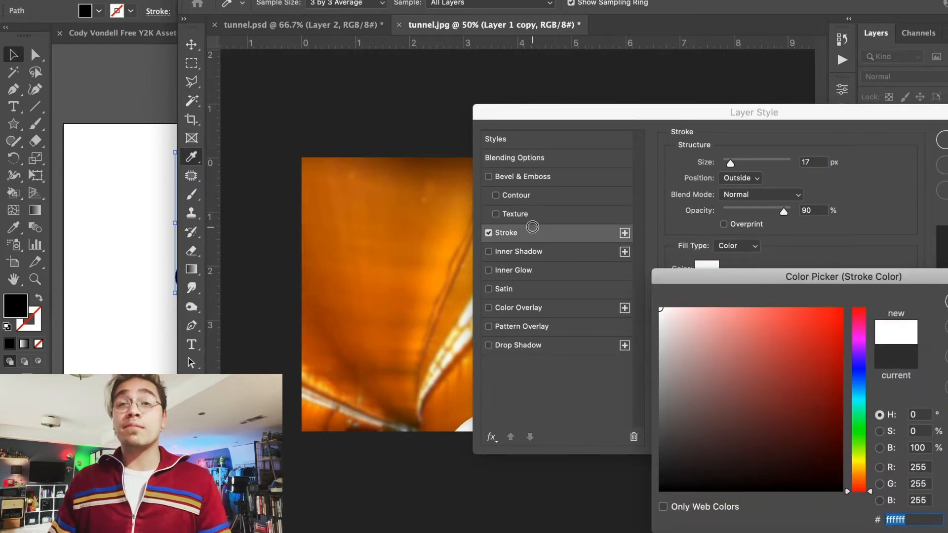
{"action": "key", "text": "Return"}
{"action": "left_click_drag", "start_coordinate": [783, 211], "coordinate": [823, 212]}
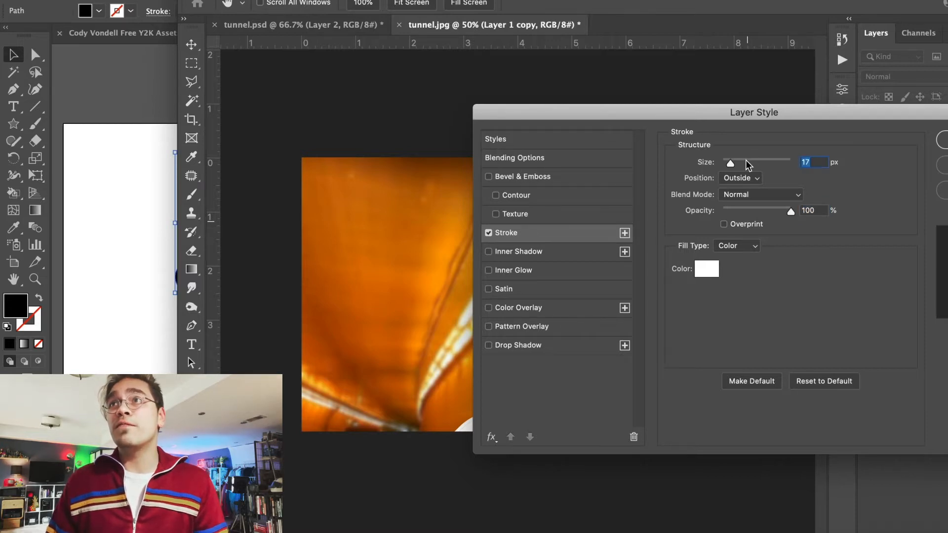
{"action": "key", "text": "Return"}
Offset the outline copy up and left from the white panel, scale it down, and align its upper edge with the panel's top.
{"action": "mouse_move", "coordinate": [688, 386]}
{"action": "left_mouse_down"}
{"action": "mouse_move", "coordinate": [534, 274]}
{"action": "mouse_move", "coordinate": [501, 278]}
{"action": "mouse_move", "coordinate": [496, 312]}
{"action": "mouse_move", "coordinate": [599, 311]}
{"action": "mouse_move", "coordinate": [615, 345]}
{"action": "left_mouse_up"}
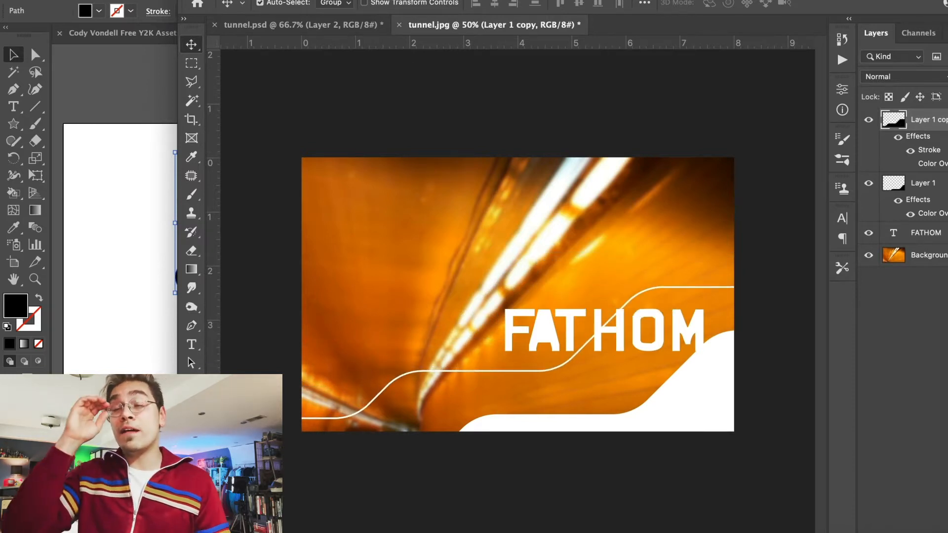
{"action": "left_click", "coordinate": [142, 1]}
{"action": "left_click", "coordinate": [366, 241]}
{"action": "left_click", "coordinate": [346, 24]}
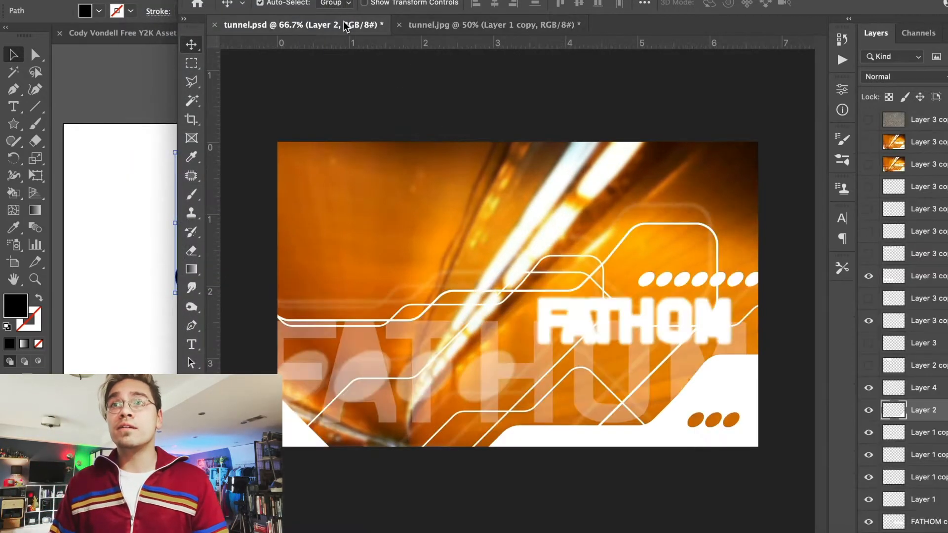
{"action": "left_click", "coordinate": [447, 28]}
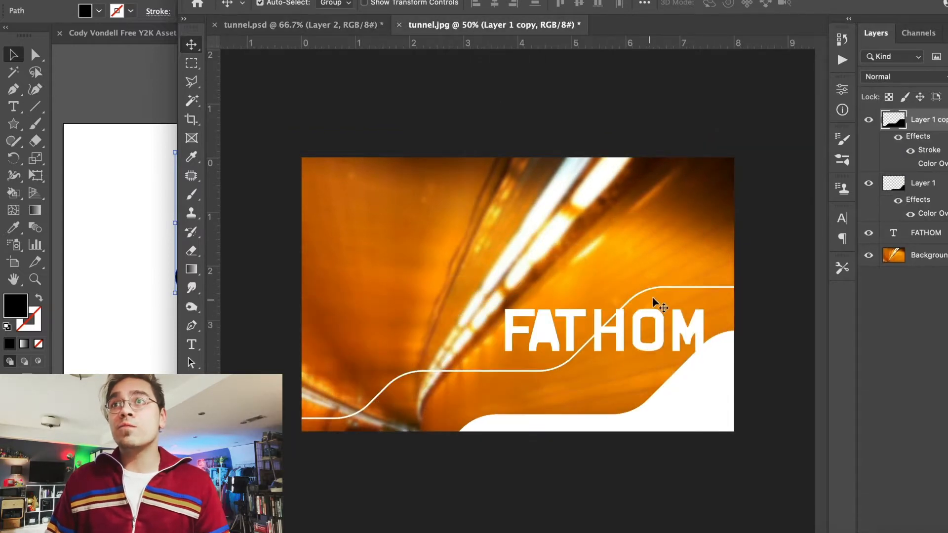
{"action": "key", "text": "super+minus"}
{"action": "key", "text": "super+minus"}
{"action": "left_click", "coordinate": [142, 1]}
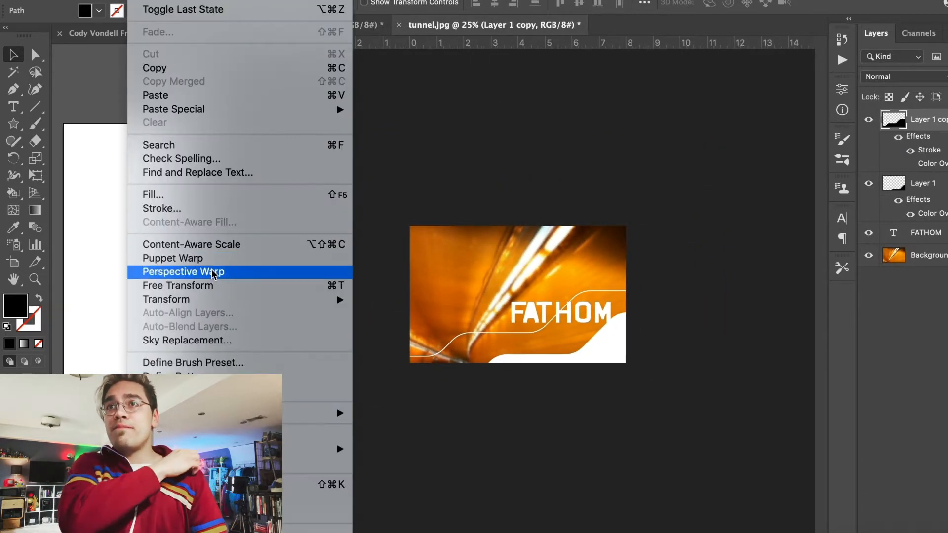
{"action": "left_click", "coordinate": [217, 286]}
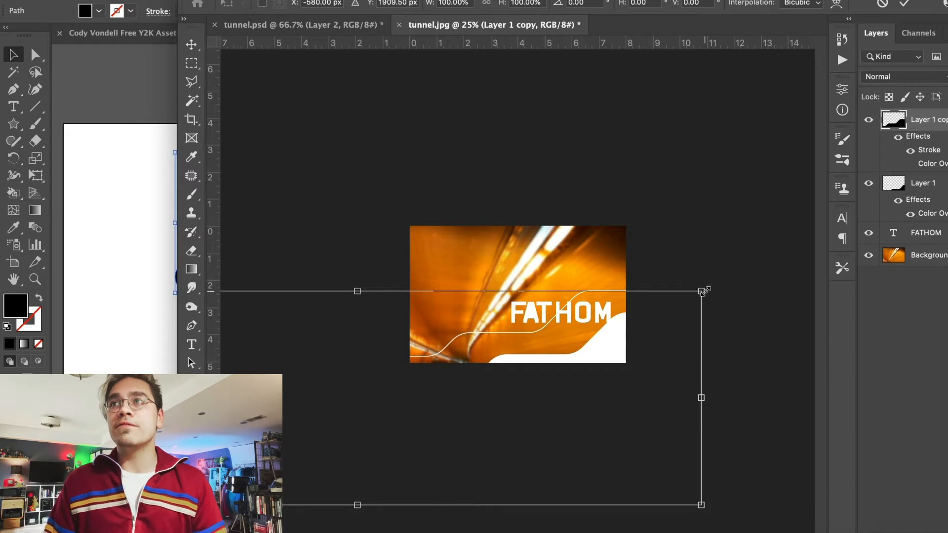
{"action": "left_click_drag", "start_coordinate": [701, 291], "coordinate": [616, 317]}
{"action": "key", "text": "Return"}
{"action": "key", "text": "super+plus"}
{"action": "key", "text": "super+plus"}
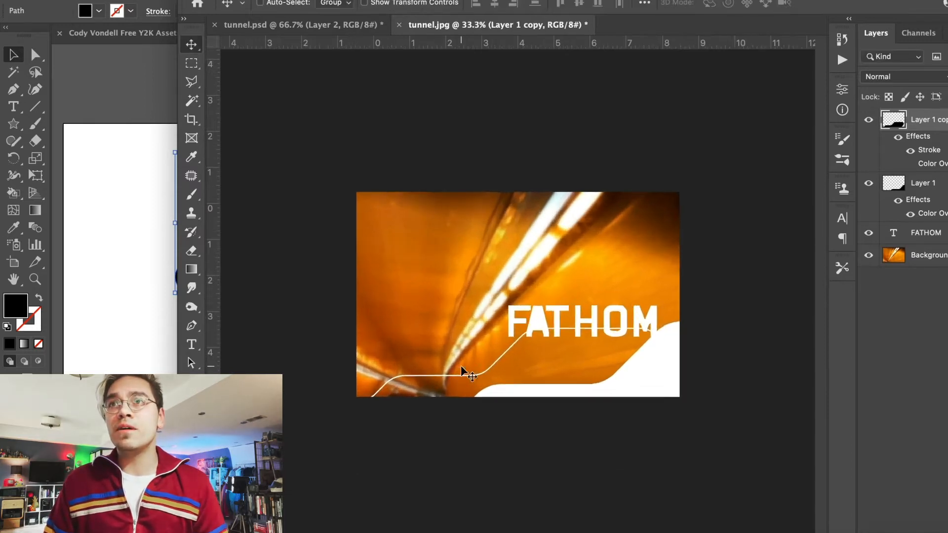
{"action": "left_click_drag", "start_coordinate": [529, 386], "coordinate": [600, 372]}
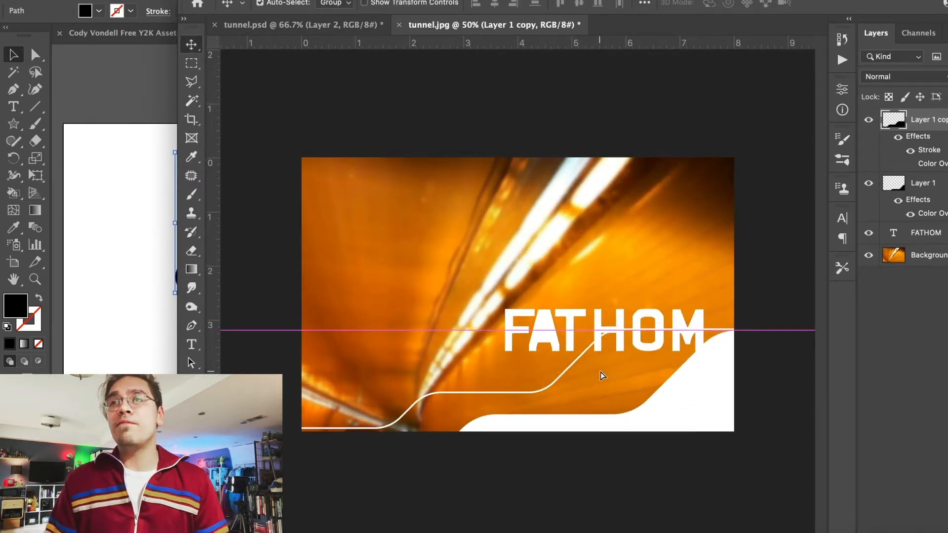
Duplicate the outline up and to the left, scale the copy down, and place its rounded end just above the FATHOM text.
{"action": "mouse_move", "coordinate": [614, 410]}
{"action": "left_mouse_down", "text": "alt"}
{"action": "mouse_move", "coordinate": [558, 372]}
{"action": "mouse_move", "coordinate": [561, 327]}
{"action": "mouse_move", "coordinate": [491, 350]}
{"action": "mouse_move", "coordinate": [469, 306]}
{"action": "mouse_move", "coordinate": [475, 293]}
{"action": "left_mouse_up", "text": "alt"}
{"action": "key", "text": "super+minus"}
{"action": "key", "text": "super+minus"}
{"action": "left_click", "coordinate": [141, 1]}
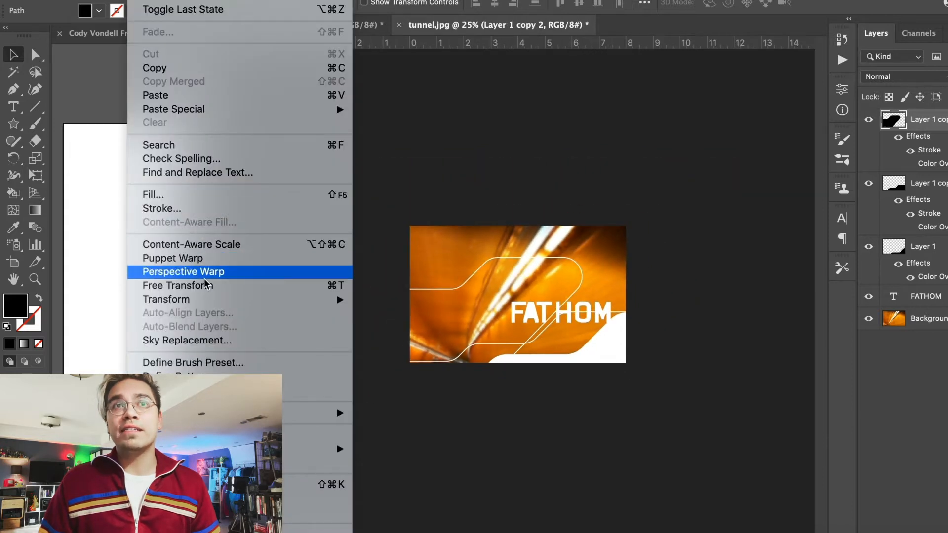
{"action": "left_click", "coordinate": [198, 285]}
{"action": "left_click_drag", "start_coordinate": [583, 262], "coordinate": [493, 282]}
{"action": "left_click_drag", "start_coordinate": [434, 328], "coordinate": [520, 324]}
{"action": "left_click_drag", "start_coordinate": [243, 386], "coordinate": [174, 407]}
{"action": "key", "text": "Return"}
{"action": "key", "text": "super+plus"}
{"action": "key", "text": "super+plus"}
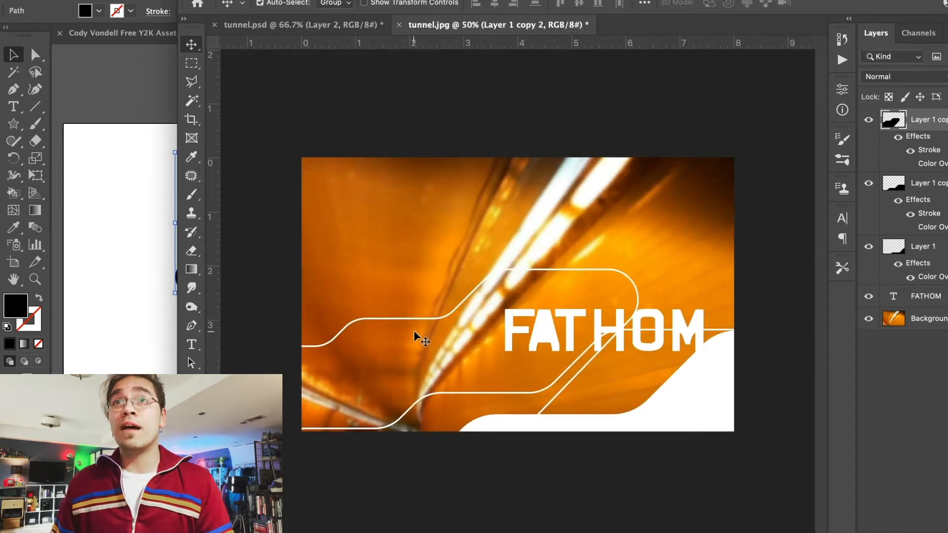
{"action": "mouse_move", "coordinate": [414, 331]}
{"action": "left_mouse_down"}
{"action": "mouse_move", "coordinate": [460, 320]}
{"action": "mouse_move", "coordinate": [415, 328]}
{"action": "left_mouse_up"}
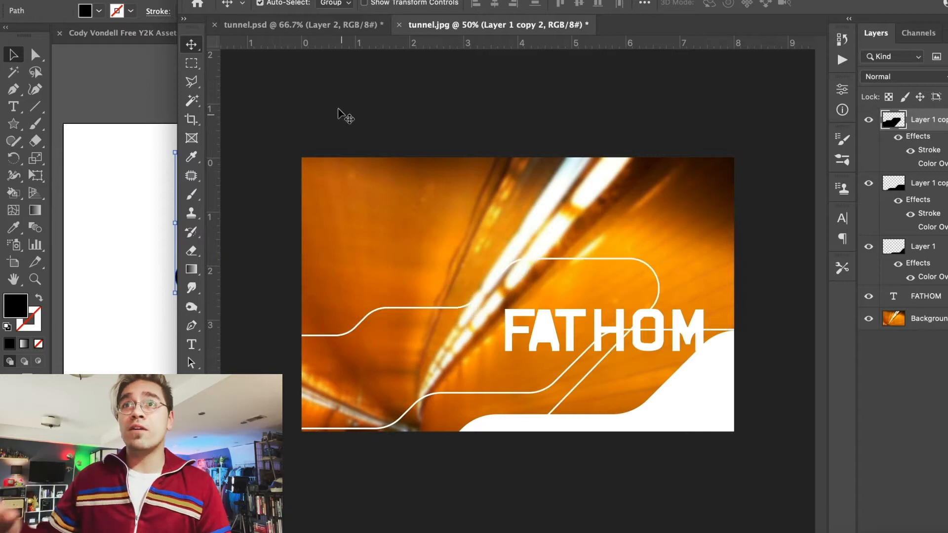
In tunnel.psd, hide the row of white dots and the glowing FATHOM text.
{"action": "left_click", "coordinate": [321, 25]}
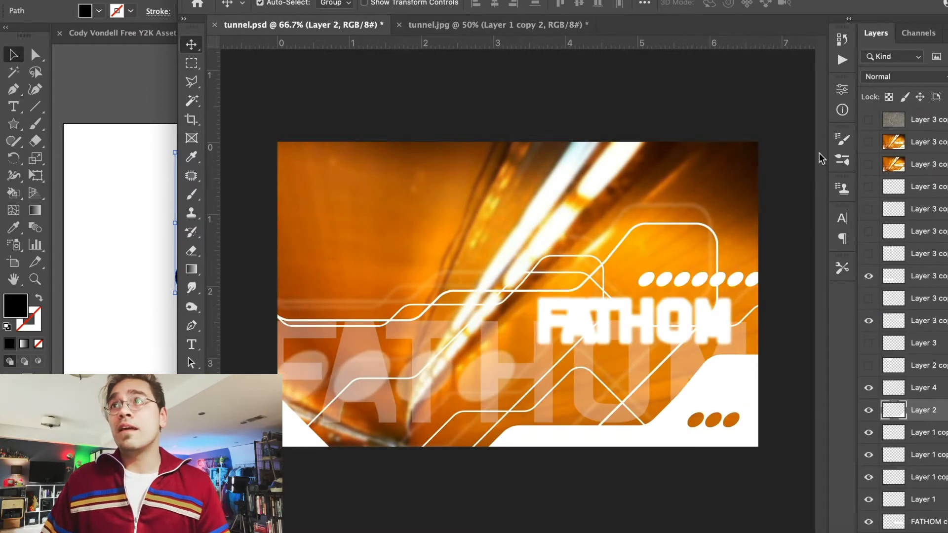
{"action": "left_click", "coordinate": [664, 280]}
{"action": "left_click", "coordinate": [868, 321]}
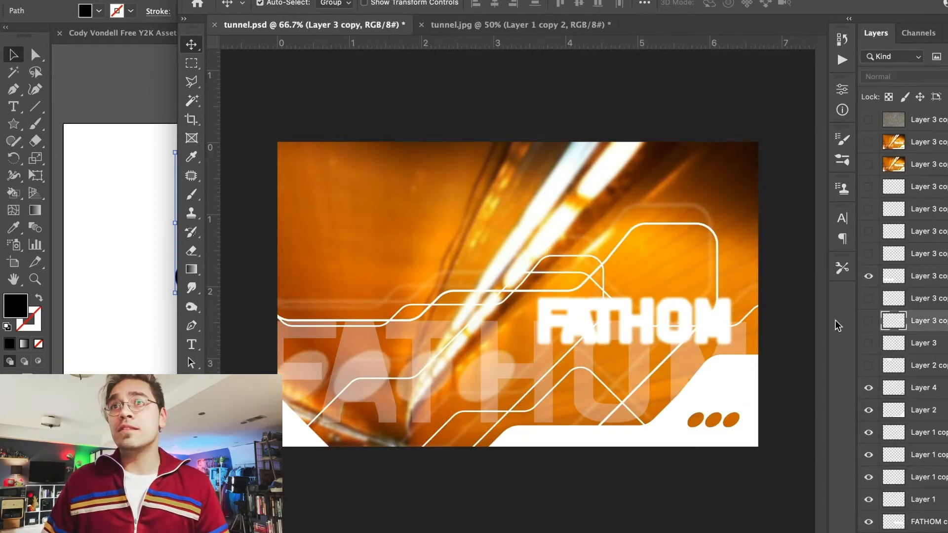
{"action": "left_click", "coordinate": [725, 314]}
{"action": "left_click", "coordinate": [867, 518]}
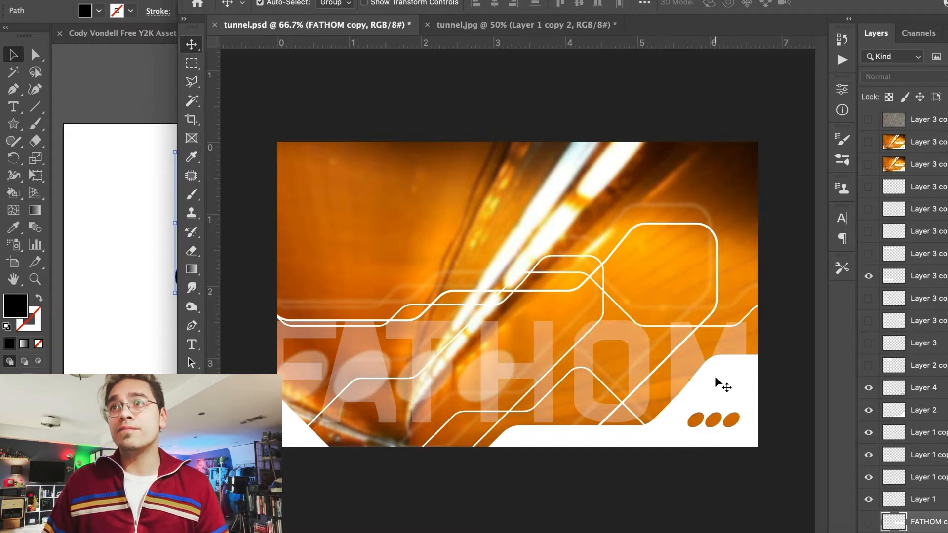
Hide the large translucent FATHOM text and the white corner panel in tunnel.psd.
{"action": "left_click", "coordinate": [715, 376]}
{"action": "left_click", "coordinate": [685, 354]}
{"action": "left_click", "coordinate": [868, 521]}
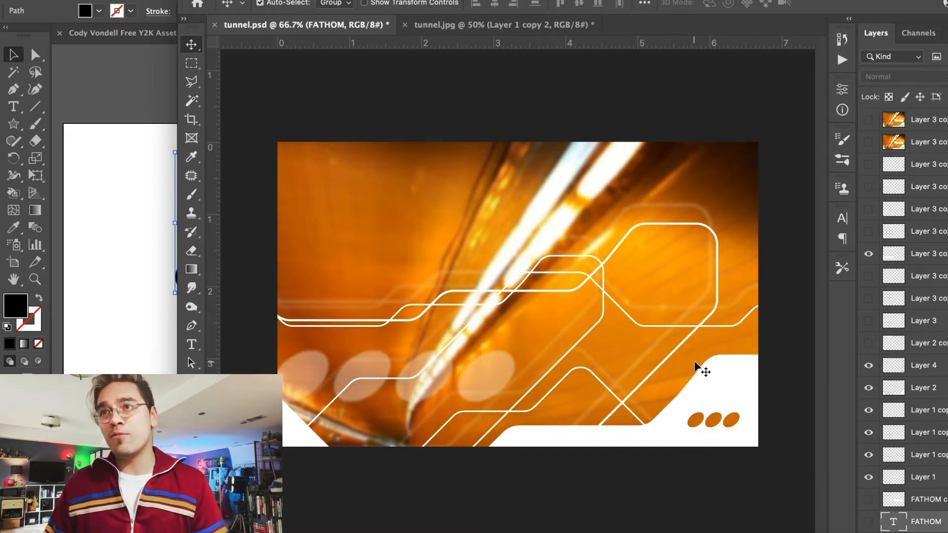
{"action": "left_click", "coordinate": [709, 376]}
{"action": "left_click", "coordinate": [870, 387]}
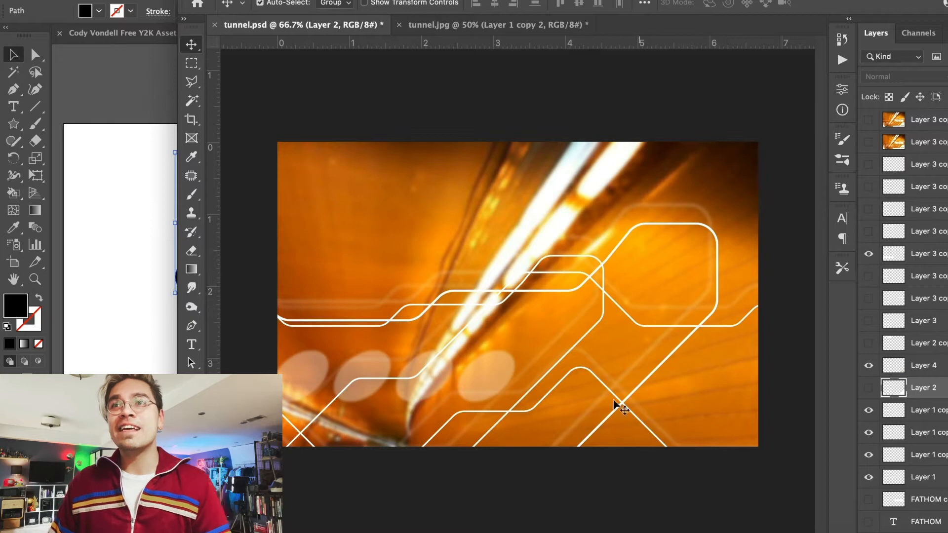
Undo the accidental shift of the tunnel photo and hide the additional outline copies, leaving one thick white outline.
{"action": "left_click_drag", "start_coordinate": [570, 310], "coordinate": [599, 337]}
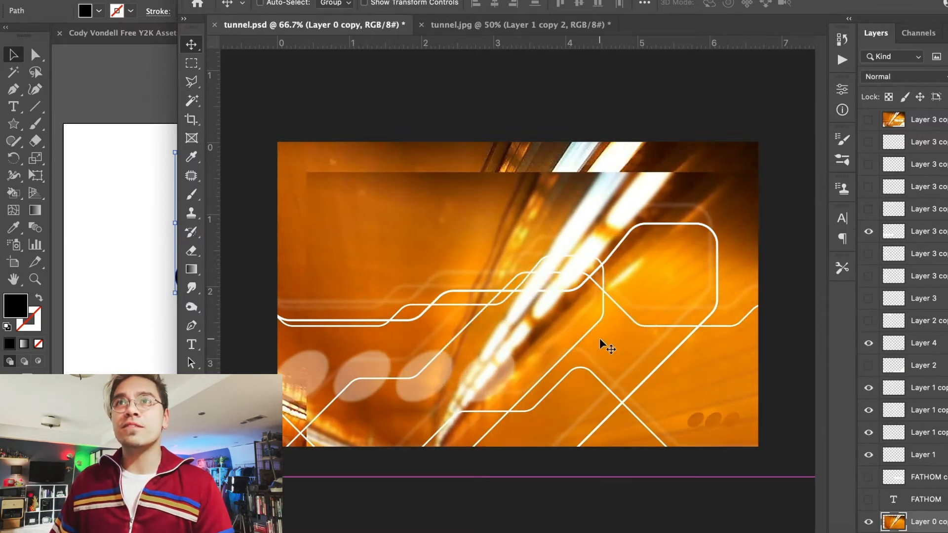
{"action": "key", "text": "super+z"}
{"action": "left_click", "coordinate": [576, 290]}
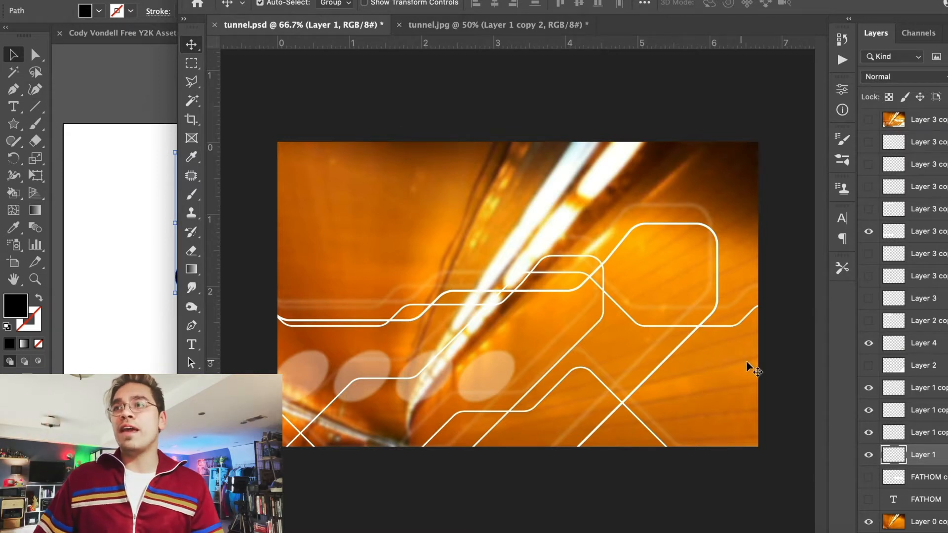
{"action": "left_click", "coordinate": [869, 406]}
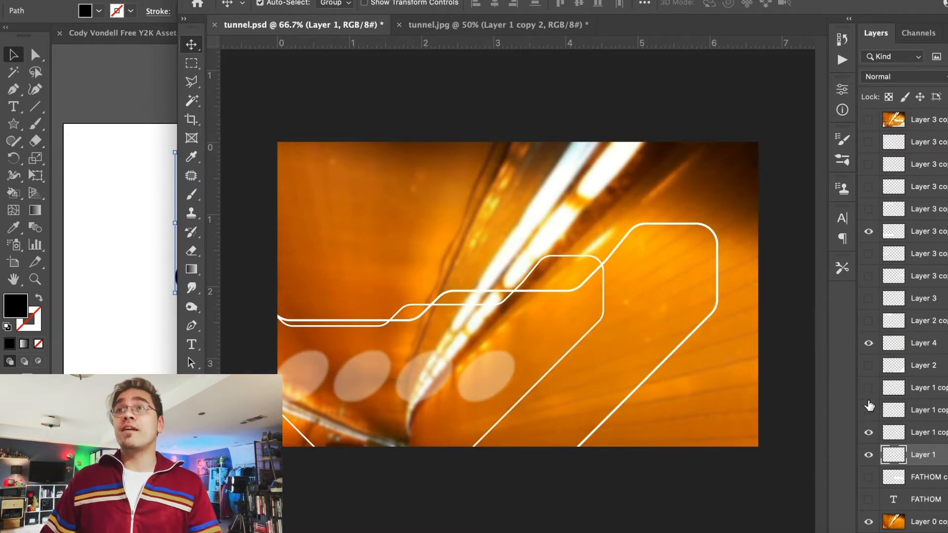
{"action": "left_click", "coordinate": [868, 432]}
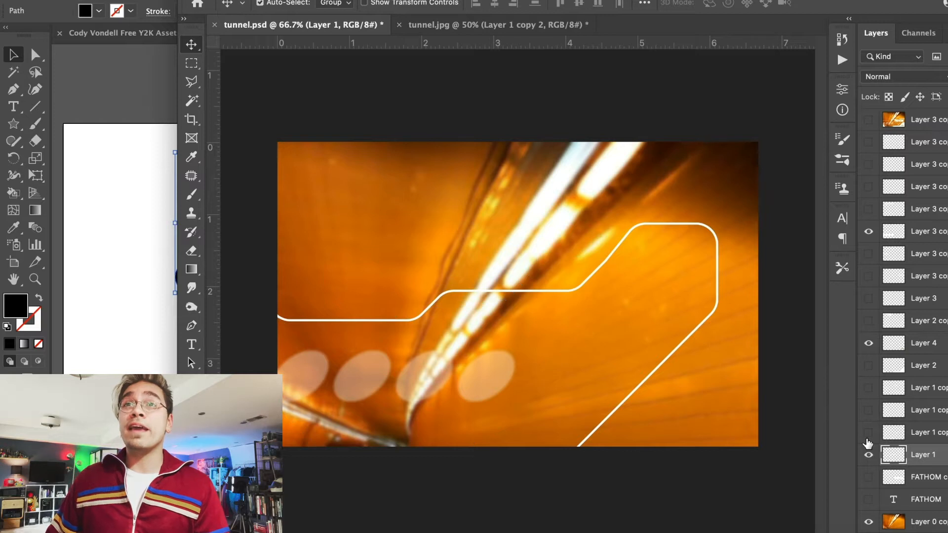
Hide the upper white outline in tunnel.jpg and compare the remaining layout with tunnel.psd.
{"action": "left_click", "coordinate": [457, 26]}
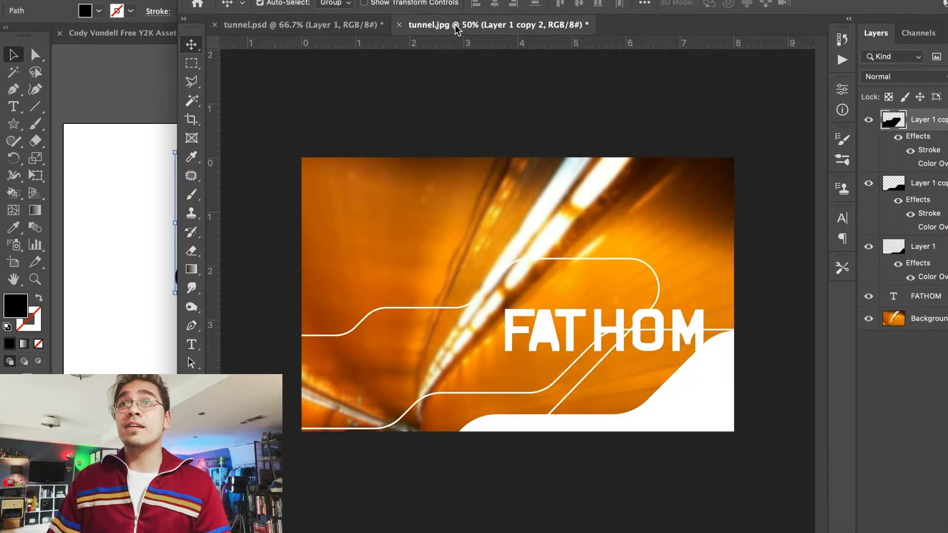
{"action": "left_click", "coordinate": [867, 184]}
{"action": "left_click", "coordinate": [869, 120]}
{"action": "left_click", "coordinate": [868, 184]}
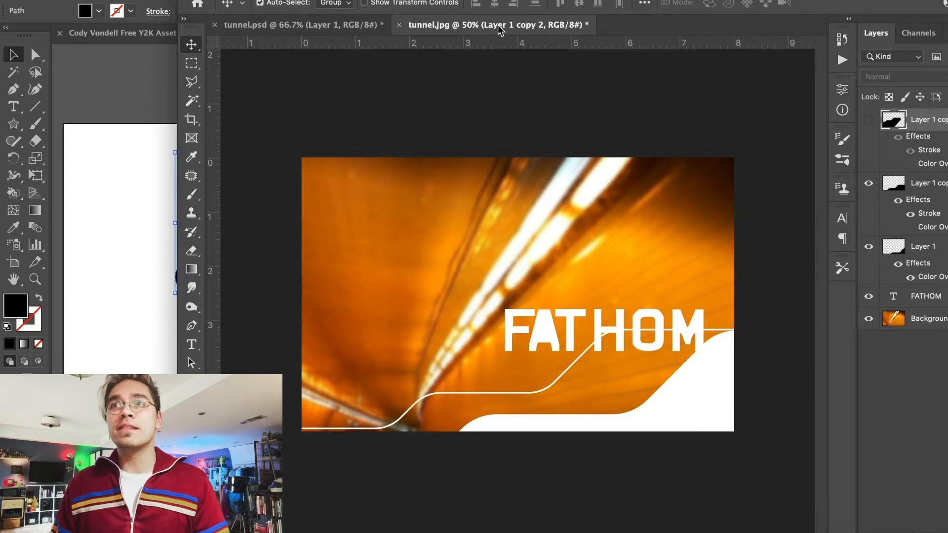
{"action": "left_click", "coordinate": [324, 25]}
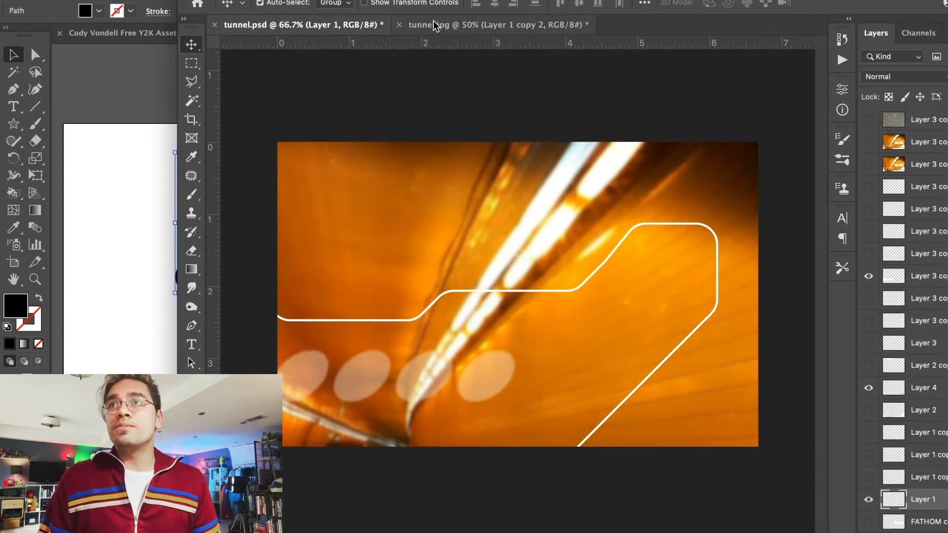
In tunnel.jpg, move the lower white outline up and left and hide it.
{"action": "left_click", "coordinate": [446, 26]}
{"action": "left_click_drag", "start_coordinate": [641, 369], "coordinate": [528, 281]}
{"action": "left_click", "coordinate": [869, 184]}
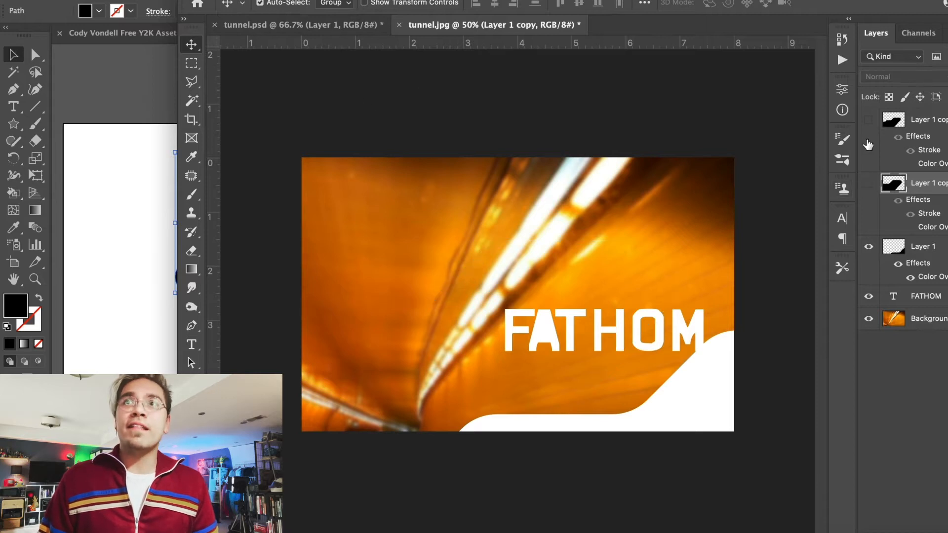
Delete the Layer 1 copy 2 outline and show the single remaining outline looping above the FATHOM text.
{"action": "left_click", "coordinate": [868, 120]}
{"action": "left_click_drag", "start_coordinate": [595, 283], "coordinate": [627, 271]}
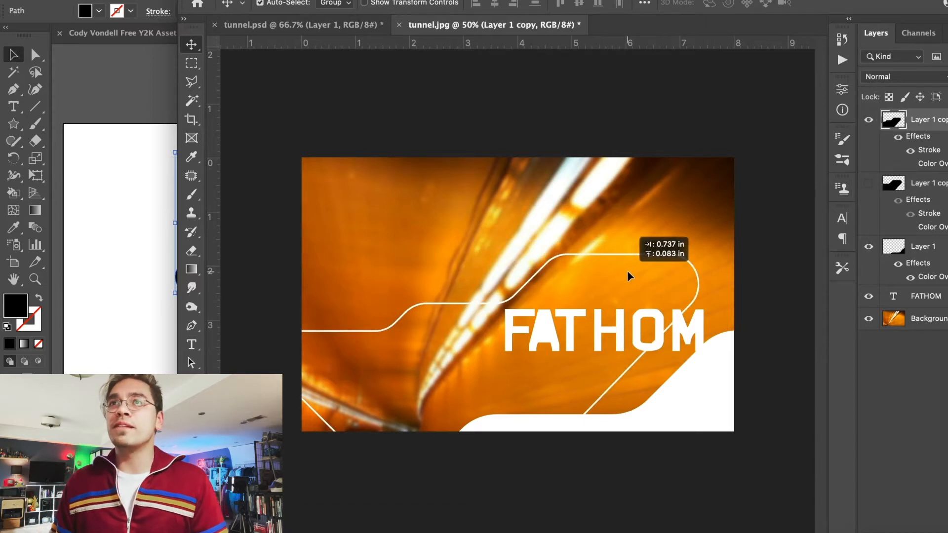
{"action": "left_click", "coordinate": [334, 29]}
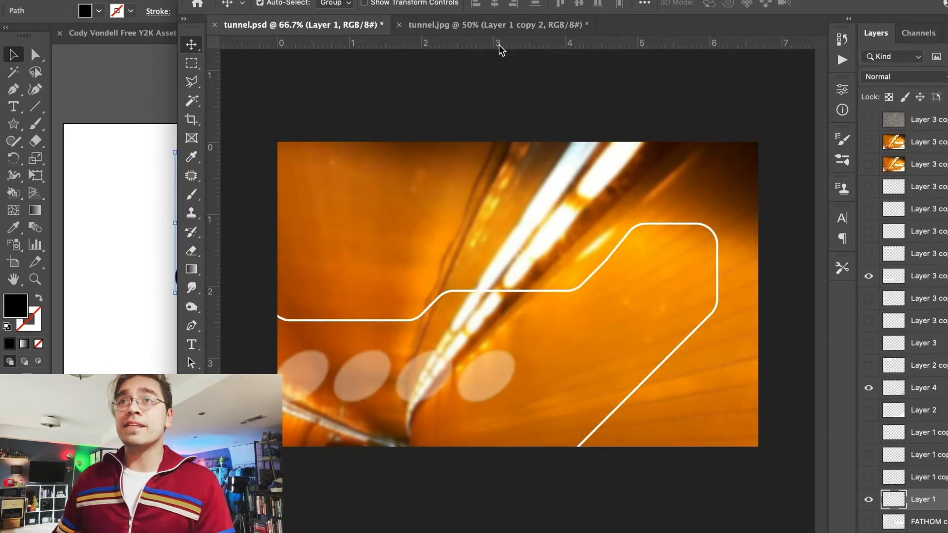
{"action": "left_click", "coordinate": [499, 29]}
{"action": "left_click_drag", "start_coordinate": [602, 273], "coordinate": [590, 294]}
{"action": "key", "text": "BackSpace"}
{"action": "left_click", "coordinate": [868, 120]}
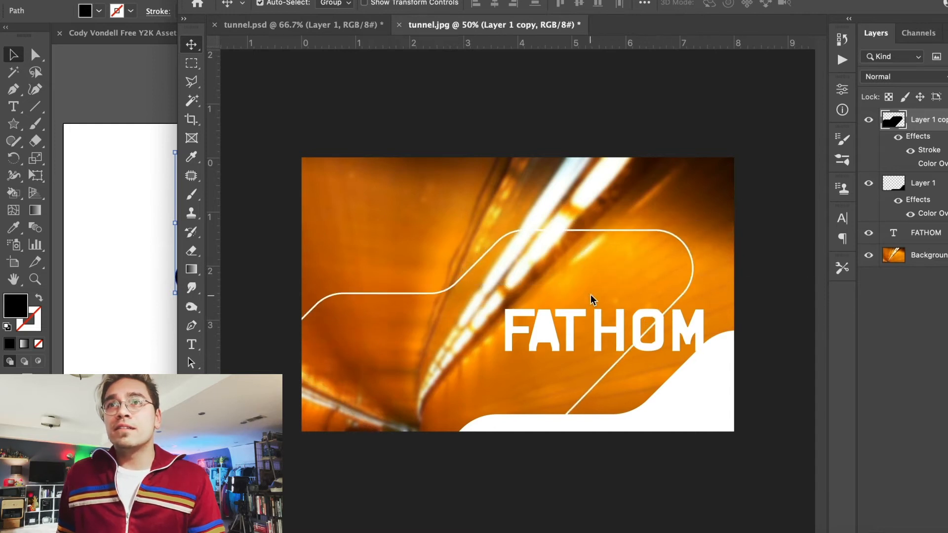
Scale the remaining white outline down proportionally to about 76% with Free Transform.
{"action": "left_click", "coordinate": [381, 26]}
{"action": "left_click", "coordinate": [437, 27]}
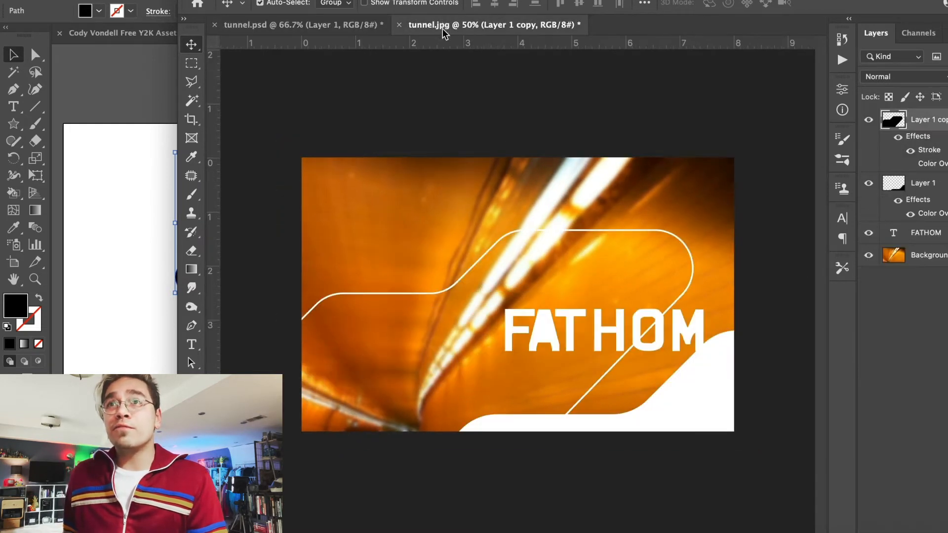
{"action": "key", "text": "super+minus"}
{"action": "left_click", "coordinate": [148, 0]}
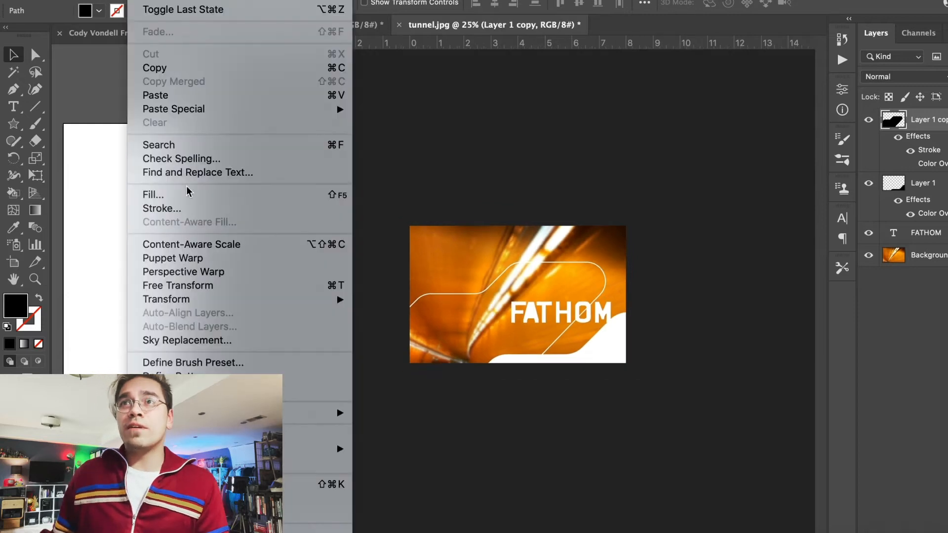
{"action": "left_click", "coordinate": [204, 284]}
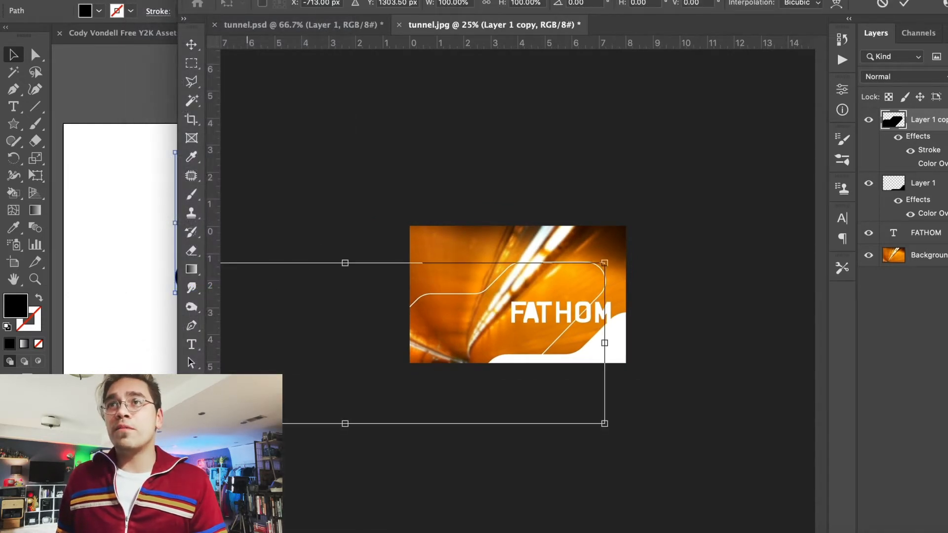
{"action": "key", "text": "super+minus"}
{"action": "left_click_drag", "start_coordinate": [229, 327], "coordinate": [312, 313]}
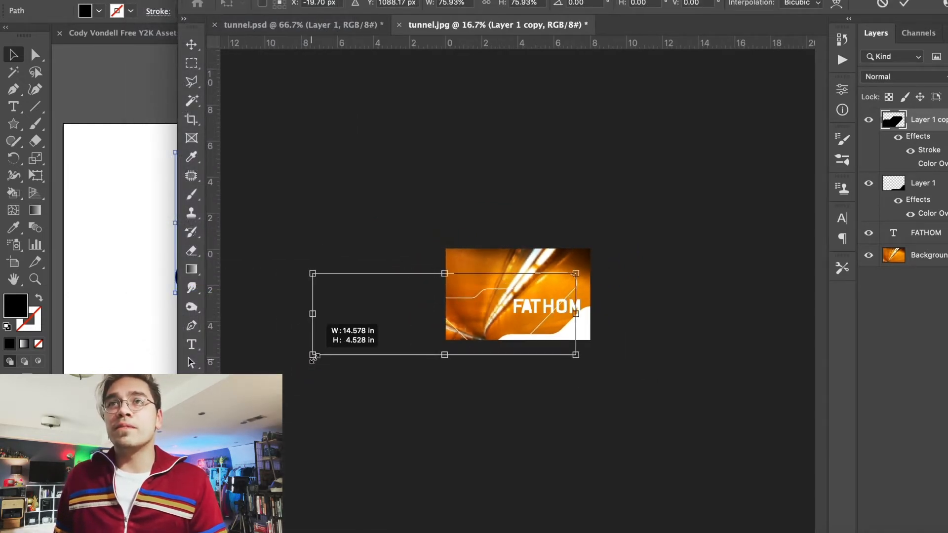
{"action": "key", "text": "Return"}
Duplicate the scaled outline and offset the copy down and to the left.
{"action": "key", "text": "super+plus"}
{"action": "key", "text": "super+plus"}
{"action": "key", "text": "super+plus"}
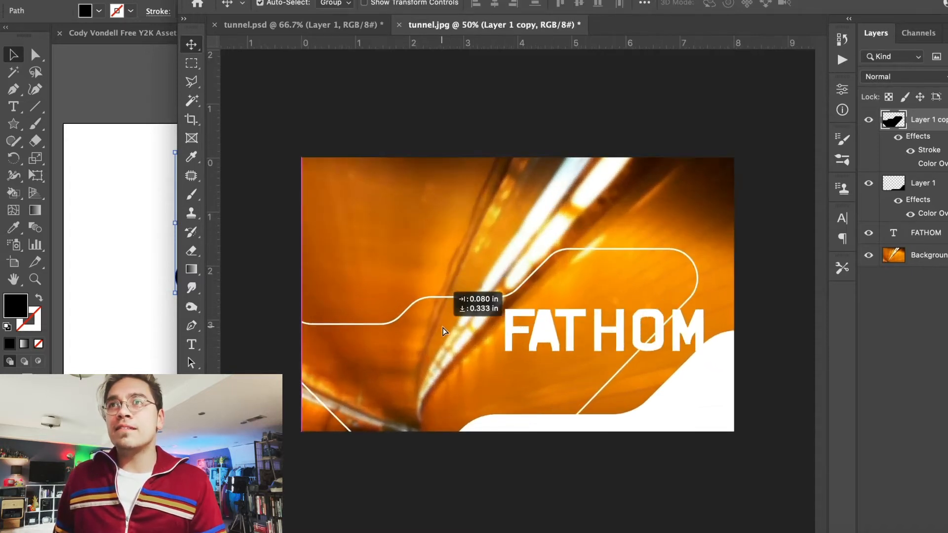
{"action": "left_click_drag", "start_coordinate": [429, 321], "coordinate": [387, 345]}
Duplicate the outline again, rotate the copy 180°, and position its rounded end above and right of the other two outlines.
{"action": "key", "text": "super+j"}
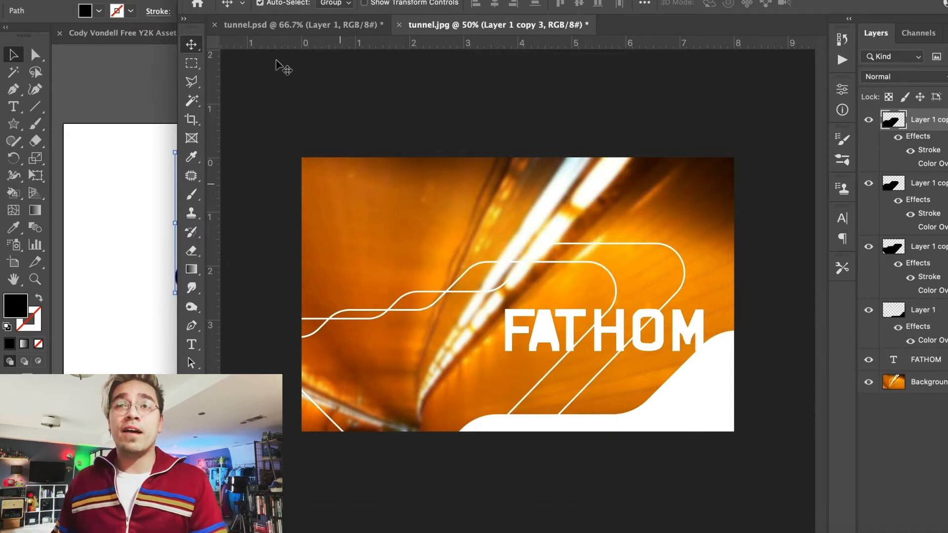
{"action": "left_click", "coordinate": [140, 1]}
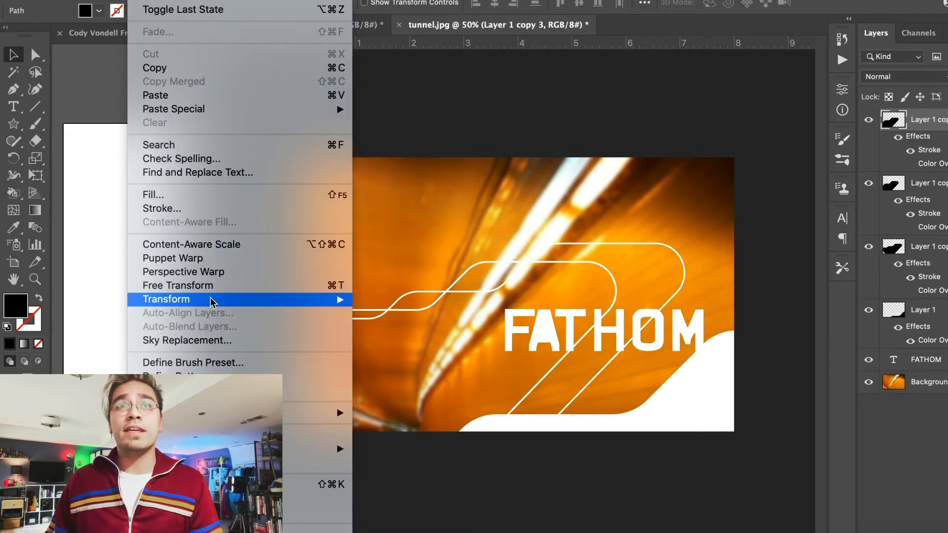
{"action": "mouse_move", "coordinate": [212, 299]}
{"action": "left_click", "coordinate": [419, 473]}
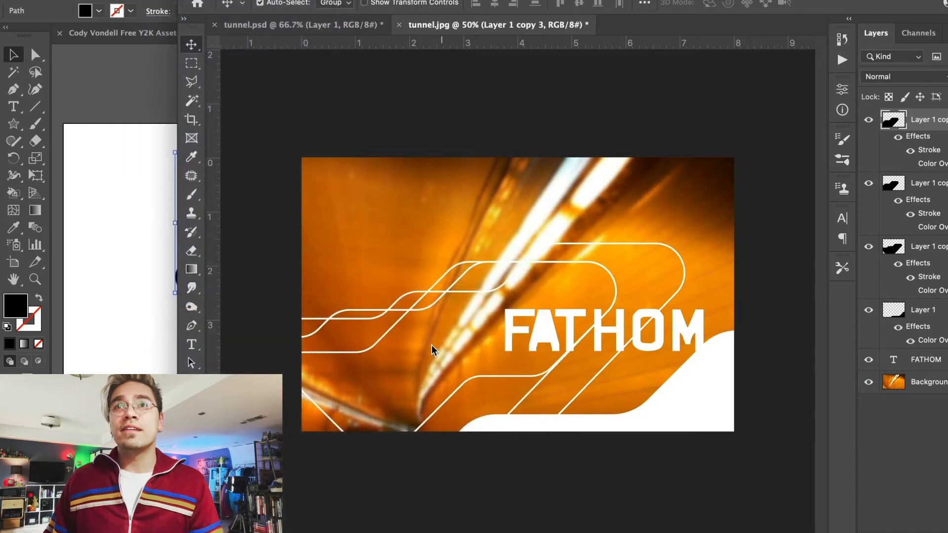
{"action": "left_click_drag", "start_coordinate": [426, 341], "coordinate": [518, 329]}
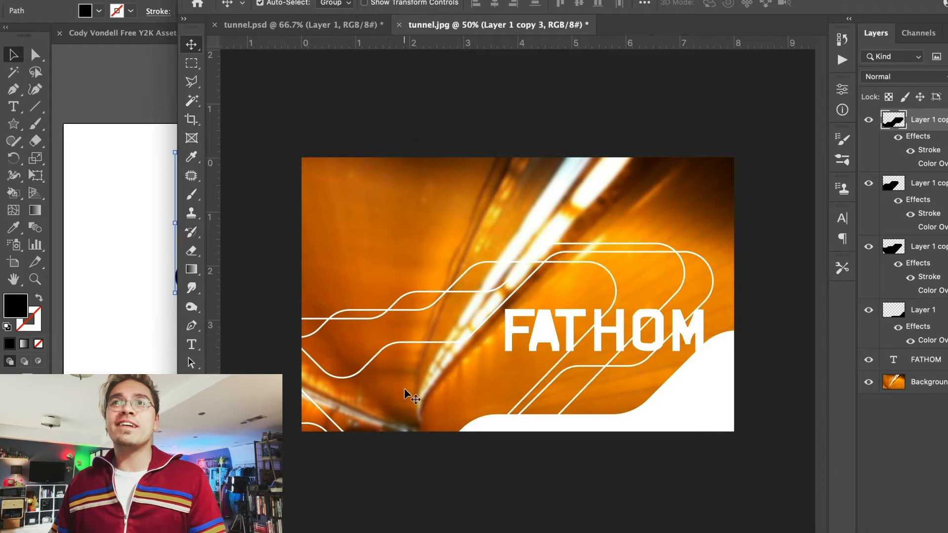
{"action": "left_click_drag", "start_coordinate": [405, 363], "coordinate": [403, 342]}
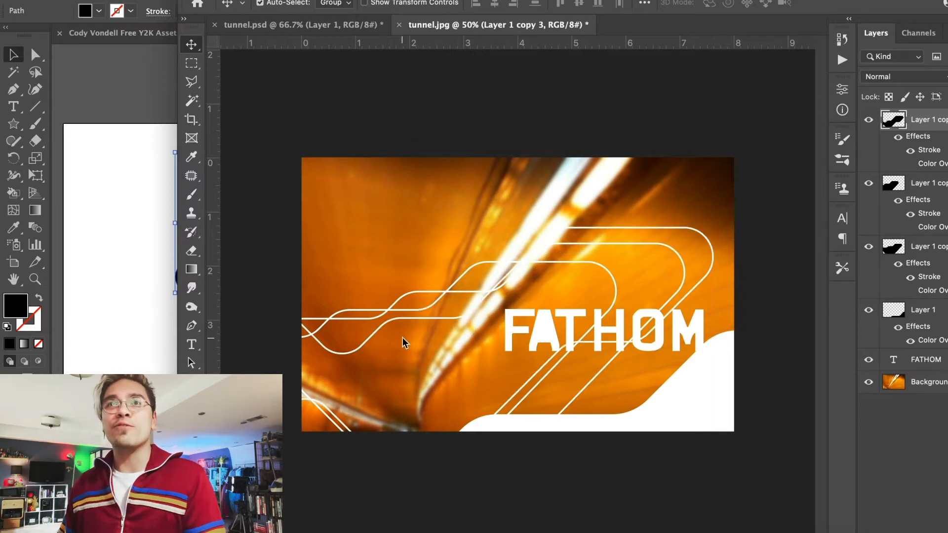
Preview the design with the FATHOM text hidden, and restore the text.
{"action": "left_click", "coordinate": [675, 321]}
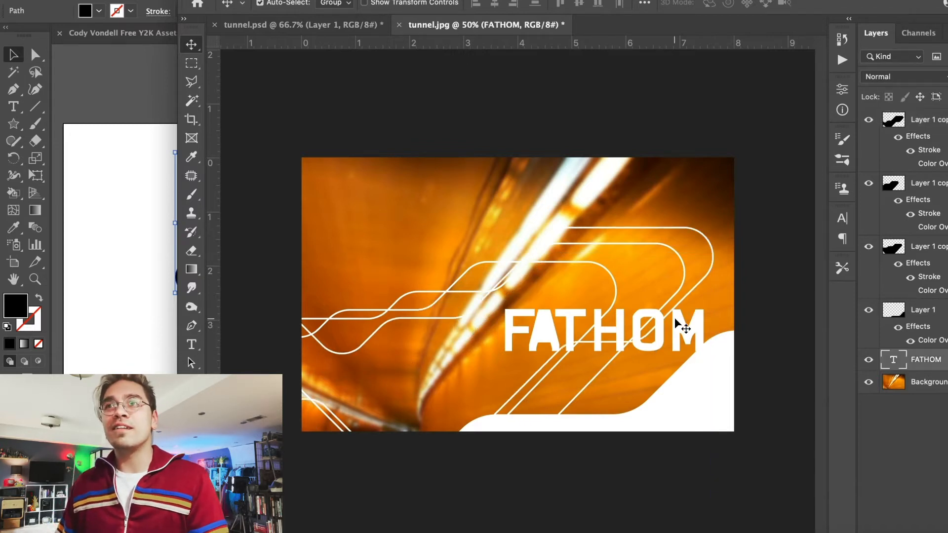
{"action": "left_click", "coordinate": [870, 364]}
{"action": "left_click", "coordinate": [870, 363]}
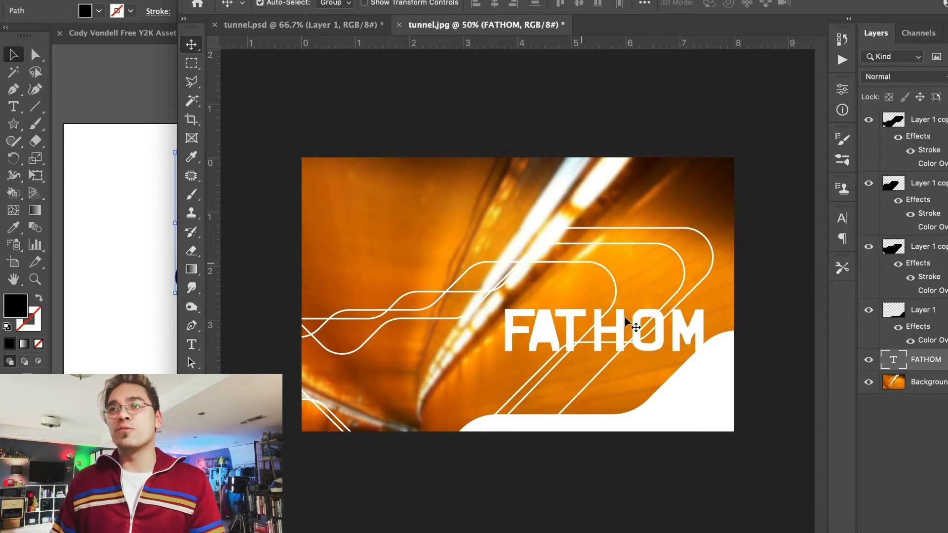
Duplicate the white corner panel and place the copy along the lower-left edge of the image.
{"action": "left_click_drag", "start_coordinate": [706, 392], "coordinate": [275, 405]}
{"action": "key", "text": "super+minus"}
{"action": "key", "text": "super+minus"}
{"action": "key", "text": "super+minus"}
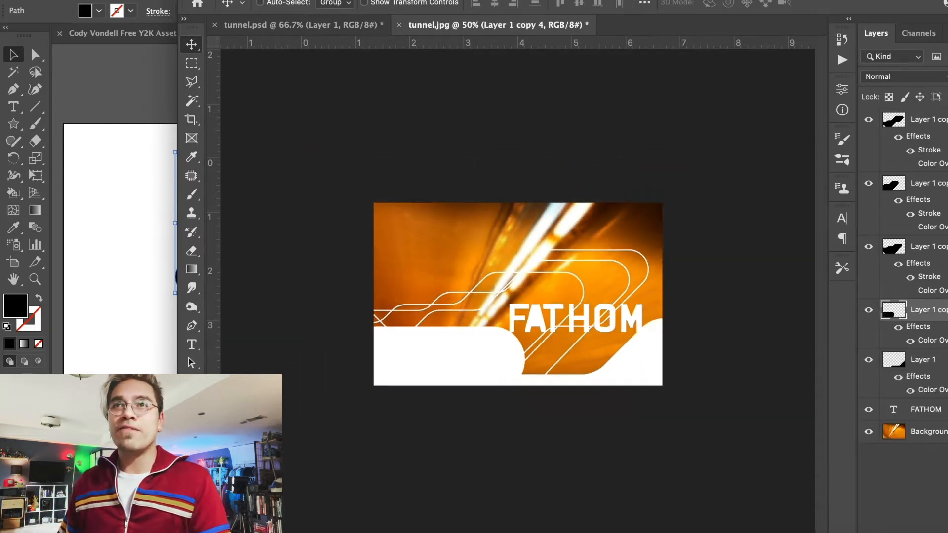
Try to rotate and reposition the white panel copy, and undo back to its original corner position.
{"action": "left_click", "coordinate": [138, 1]}
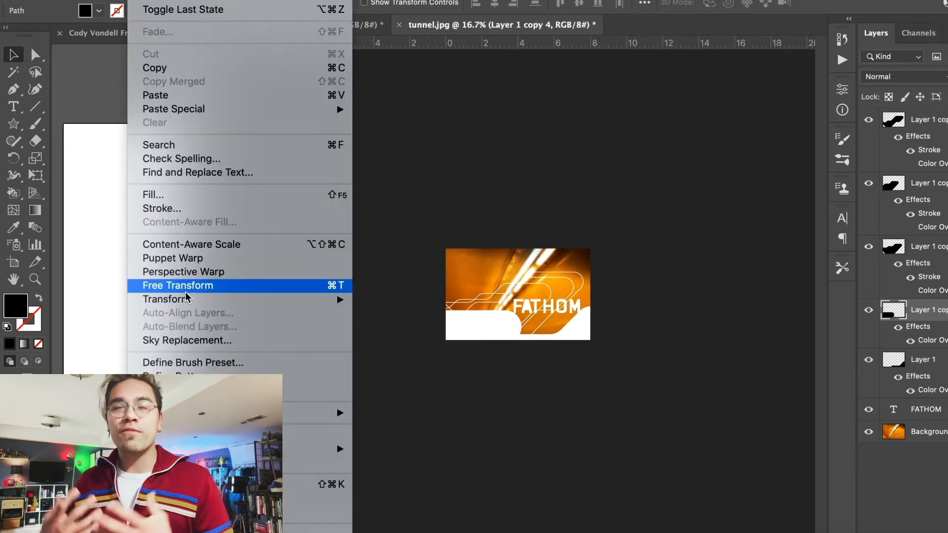
{"action": "mouse_move", "coordinate": [187, 298]}
{"action": "left_click", "coordinate": [463, 474]}
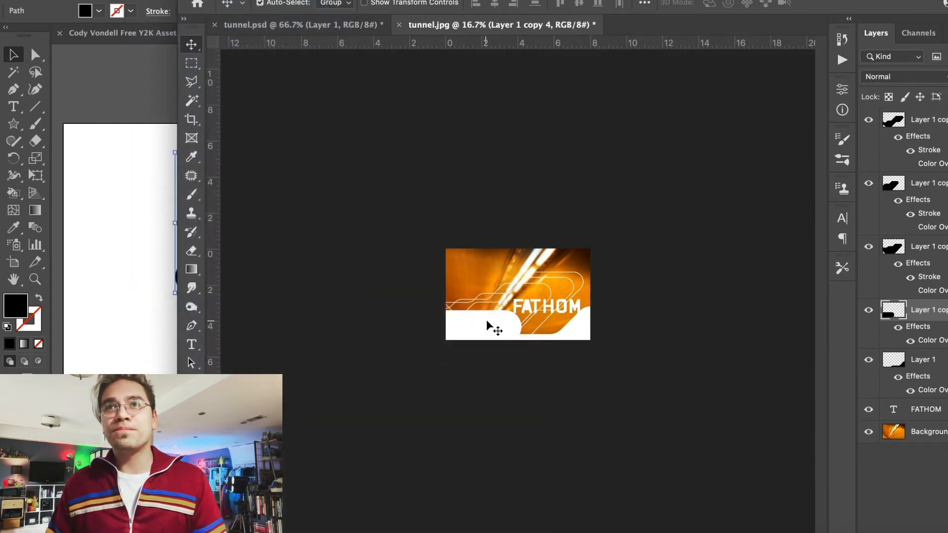
{"action": "left_click_drag", "start_coordinate": [492, 319], "coordinate": [473, 277]}
{"action": "key", "text": "super+z"}
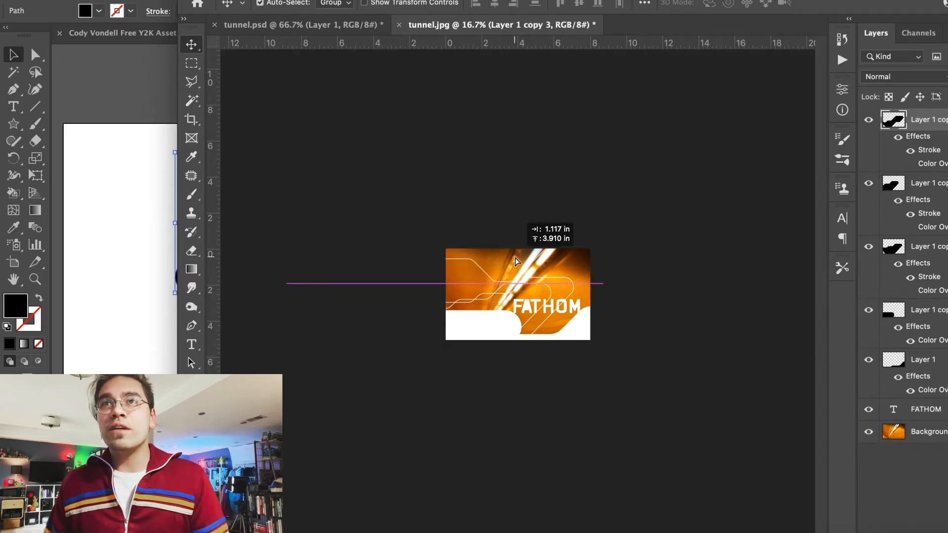
{"action": "key", "text": "super+z"}
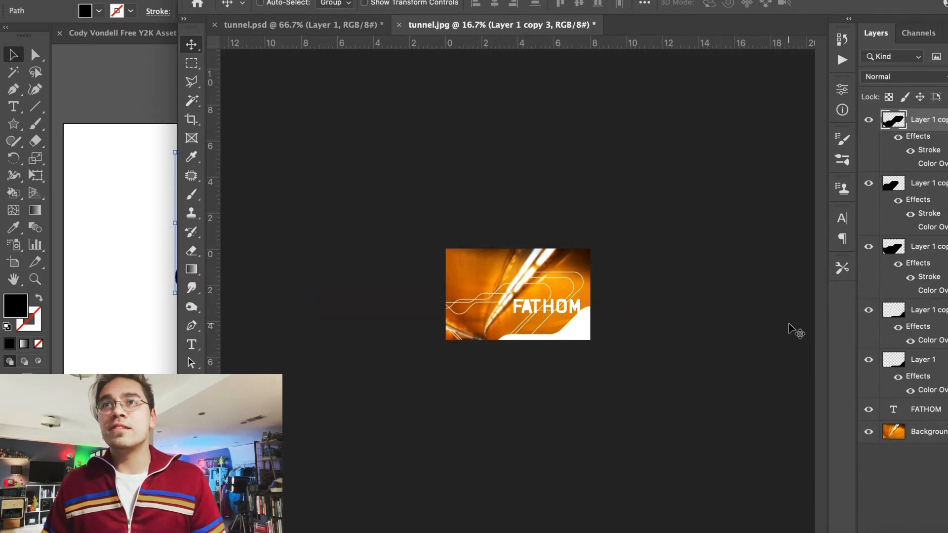
Rotate the white panel copy 180° and move it into the lower-left corner of the image.
{"action": "left_click", "coordinate": [579, 336]}
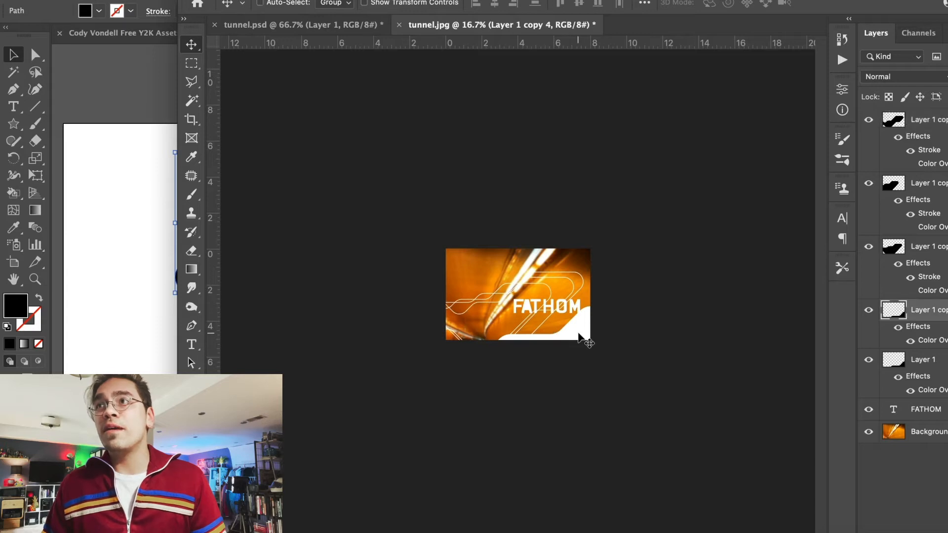
{"action": "left_click", "coordinate": [141, 1]}
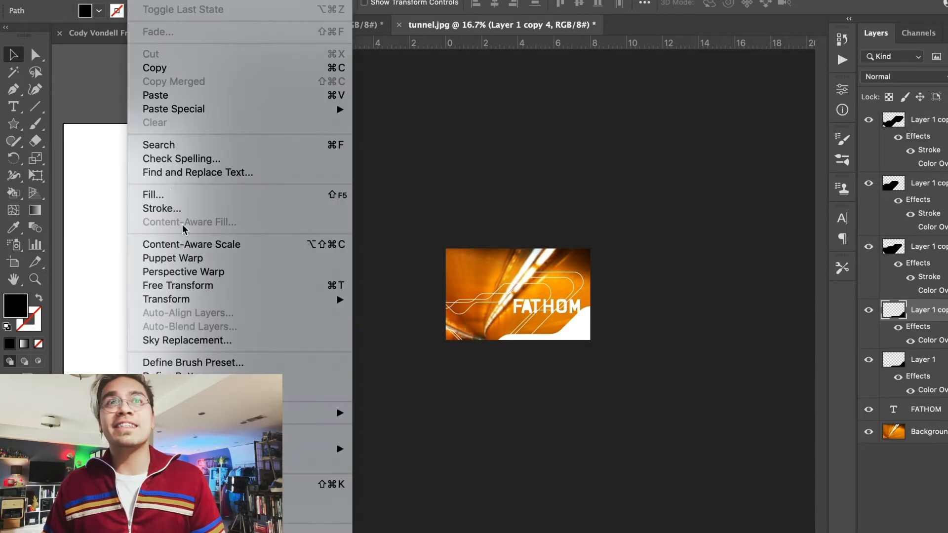
{"action": "mouse_move", "coordinate": [216, 298]}
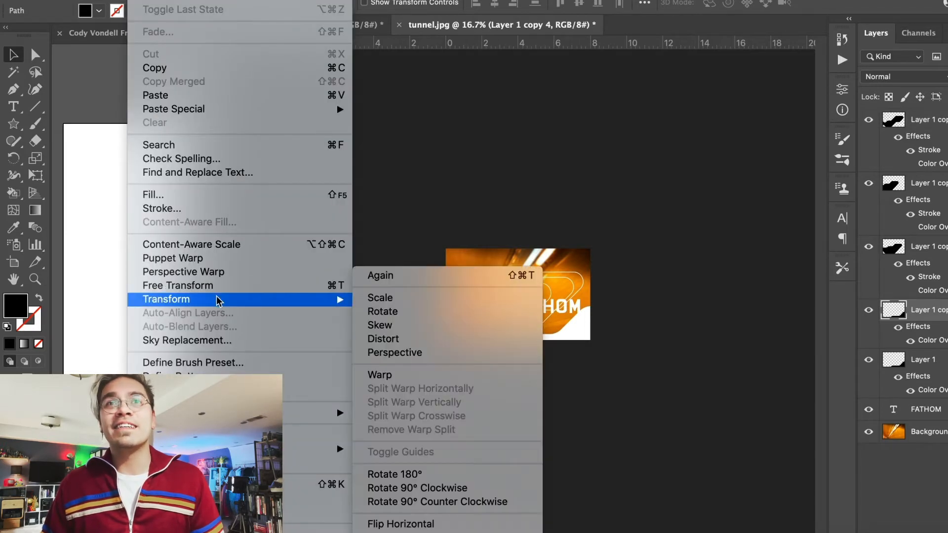
{"action": "left_click", "coordinate": [473, 474]}
{"action": "left_click_drag", "start_coordinate": [572, 318], "coordinate": [399, 329]}
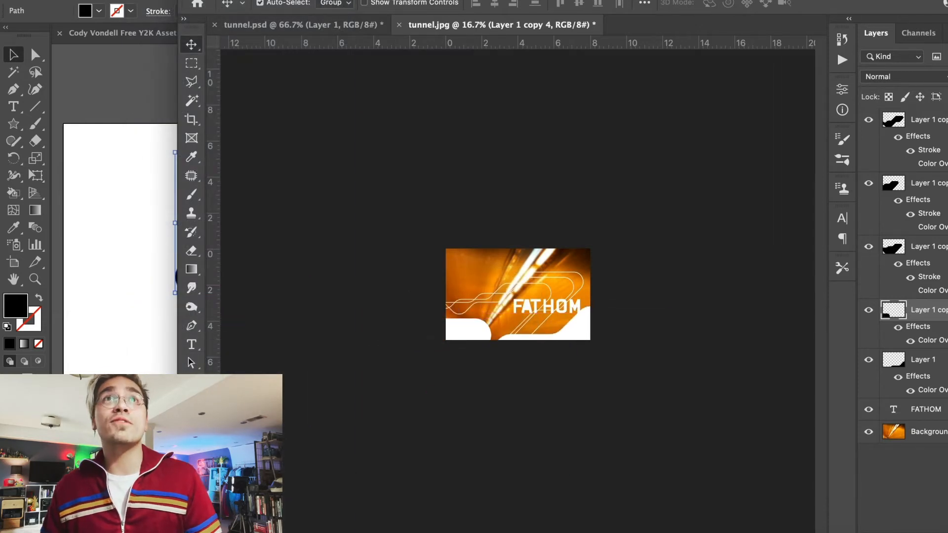
Flip the white panel copy horizontally and reposition it in the lower-left corner of the image.
{"action": "left_click", "coordinate": [142, 1]}
{"action": "mouse_move", "coordinate": [240, 306]}
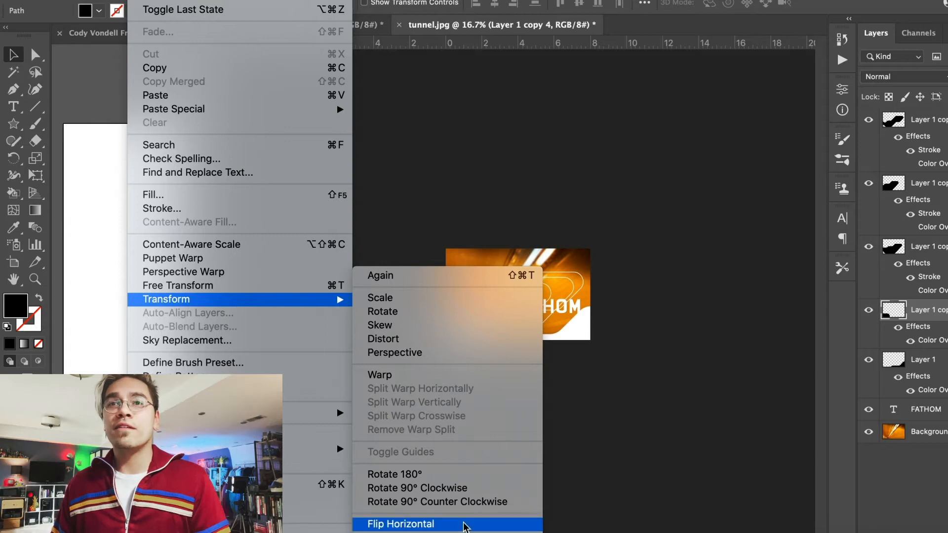
{"action": "left_click", "coordinate": [466, 525]}
{"action": "left_click", "coordinate": [142, 1]}
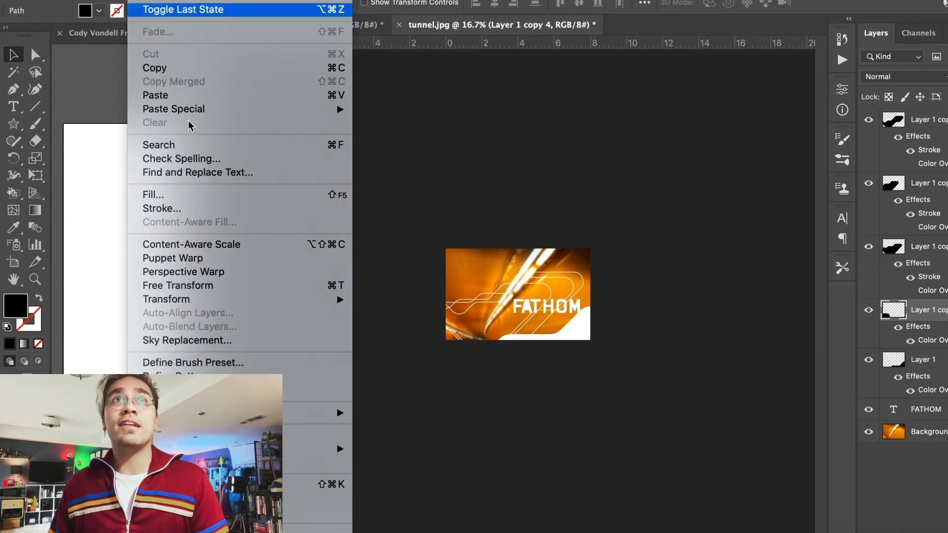
{"action": "left_click", "coordinate": [225, 282]}
{"action": "left_click_drag", "start_coordinate": [393, 379], "coordinate": [452, 366]}
{"action": "key", "text": "Return"}
{"action": "key", "text": "super+equal"}
{"action": "key", "text": "super+equal"}
{"action": "key", "text": "super+equal"}
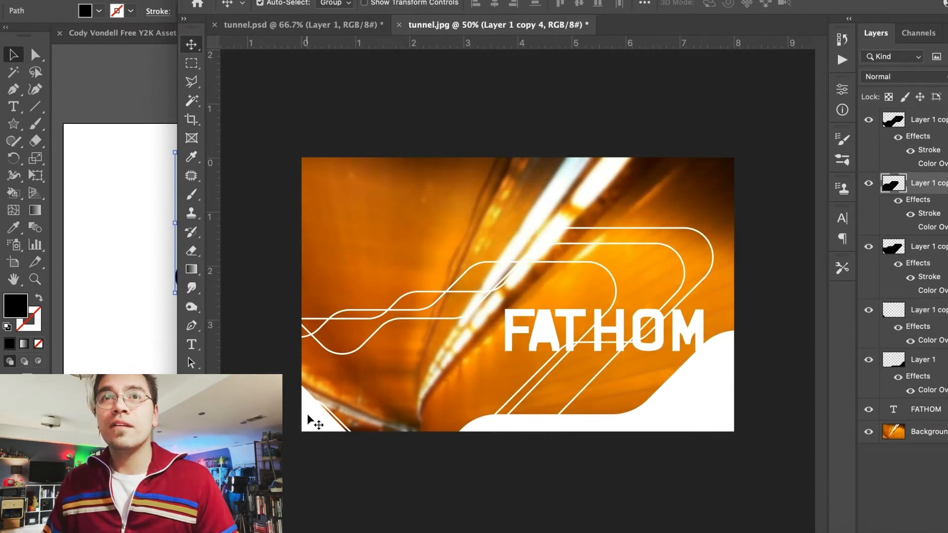
Bring the white panel copy to the front of the layer stack and adjust its position in the lower-left corner.
{"action": "left_click_drag", "start_coordinate": [308, 415], "coordinate": [320, 411]}
{"action": "key", "text": "super+z"}
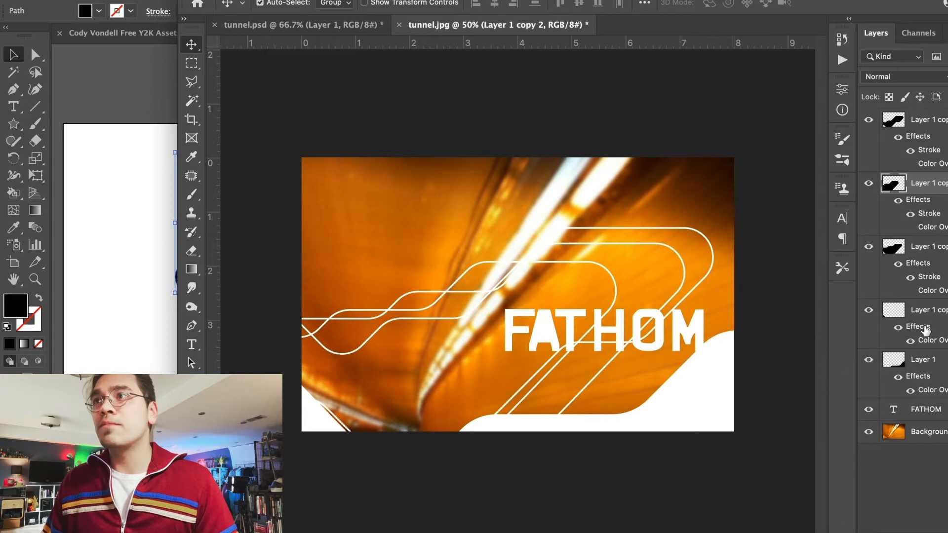
{"action": "left_click_drag", "start_coordinate": [927, 314], "coordinate": [893, 121]}
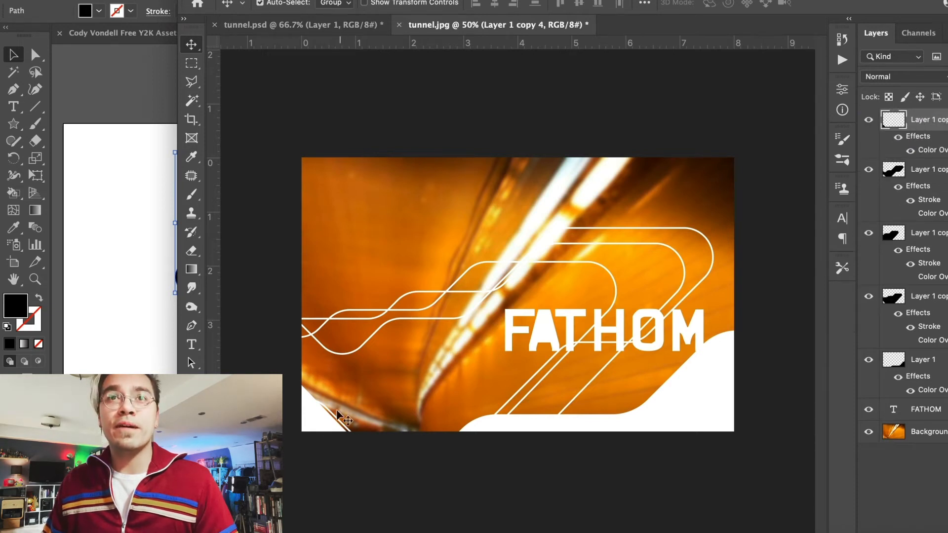
{"action": "left_click_drag", "start_coordinate": [337, 416], "coordinate": [316, 409]}
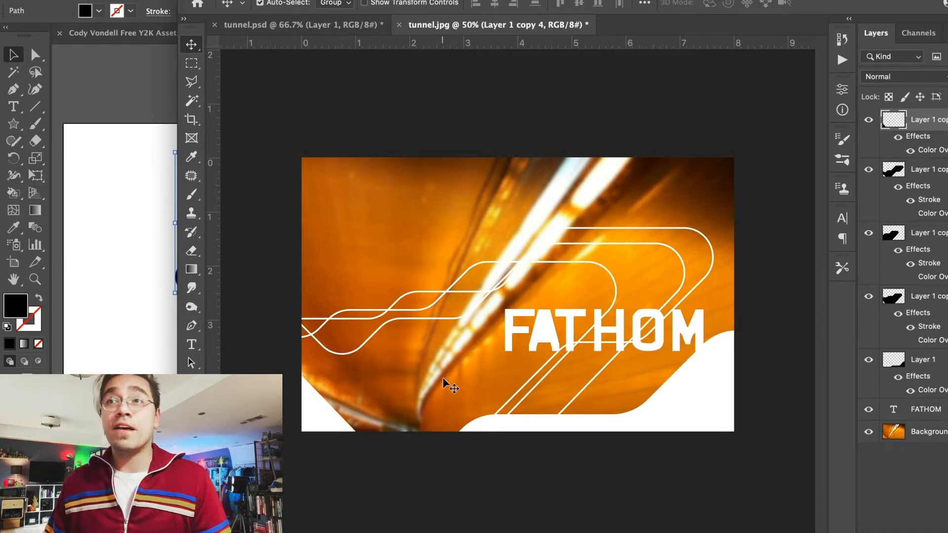
Switch to Illustrator and copy the group of three slanted ovals from the Y2K assets pack document.
{"action": "left_click", "coordinate": [92, 117]}
{"action": "left_click", "coordinate": [175, 106]}
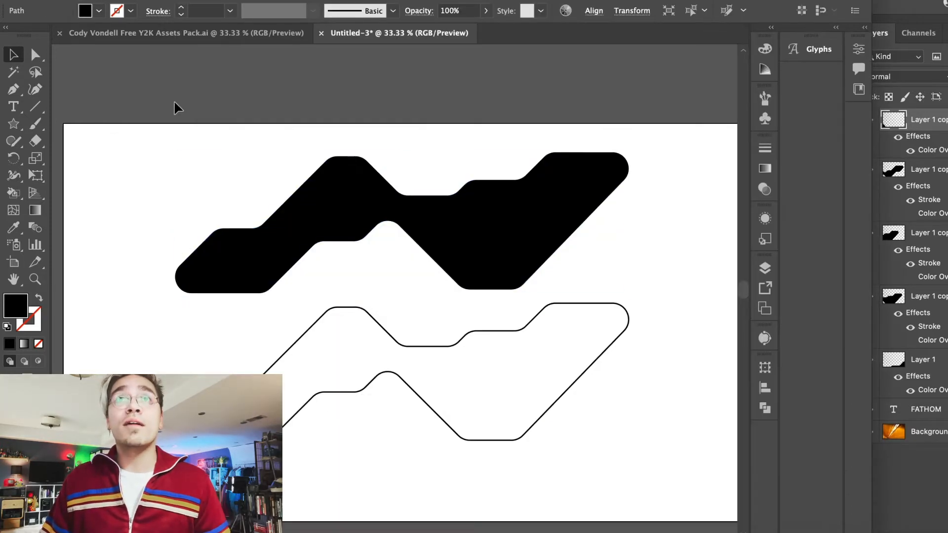
{"action": "left_click", "coordinate": [165, 34]}
{"action": "key", "text": "super+plus"}
{"action": "key", "text": "super+plus"}
{"action": "scroll", "coordinate": [371, 140], "scroll_direction": "left", "scroll_amount": 4}
{"action": "scroll", "coordinate": [371, 140], "scroll_direction": "down", "scroll_amount": 3}
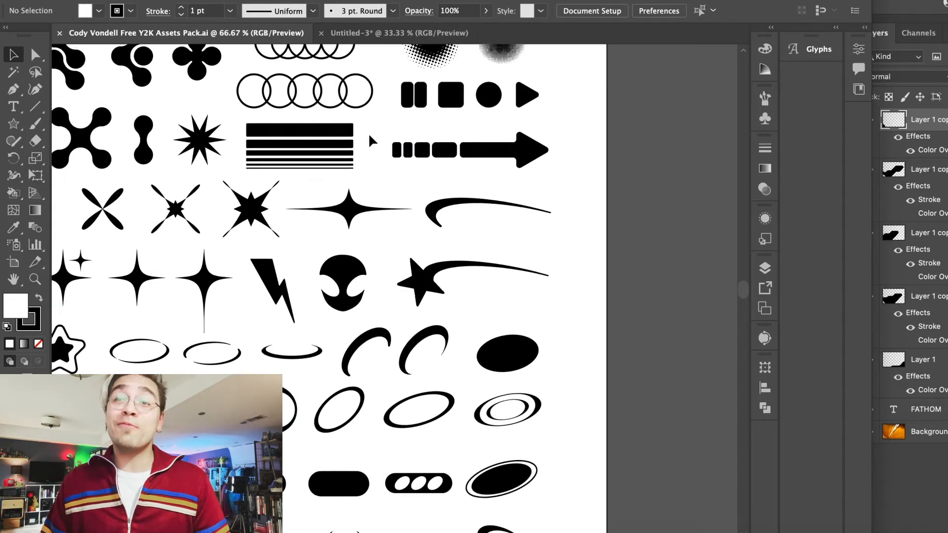
{"action": "left_click_drag", "start_coordinate": [363, 374], "coordinate": [413, 48]}
Switch back to Photoshop and paste the three ovals into tunnel.jpg as a new layer.
{"action": "left_click", "coordinate": [934, 471]}
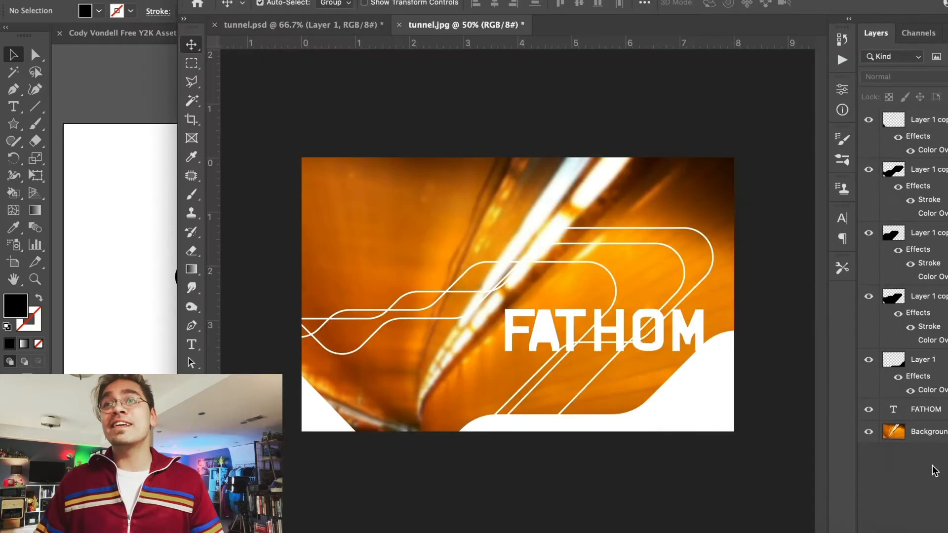
{"action": "key", "text": "super+v"}
{"action": "key", "text": "Return"}
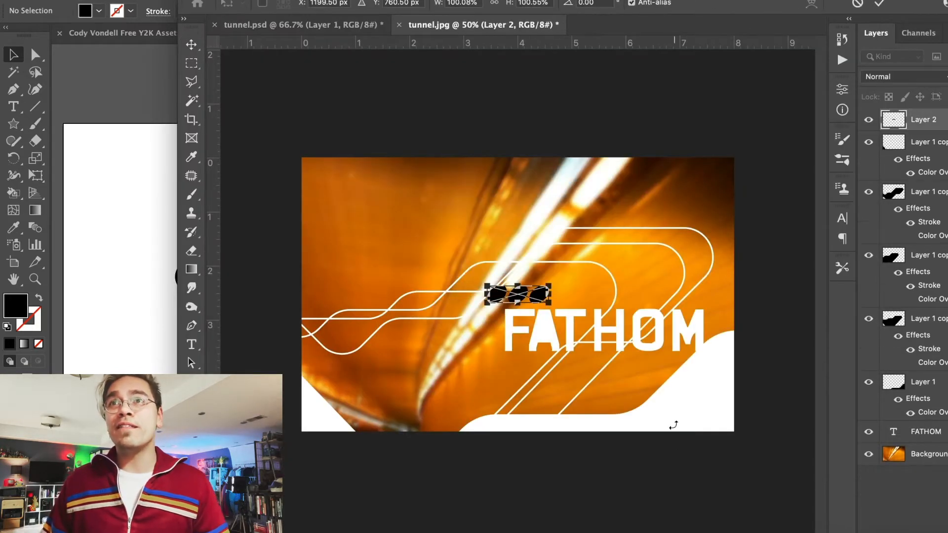
{"action": "key", "text": "Return"}
Apply a white Color Overlay to the three ovals and move them to the upper middle of the image.
{"action": "double_click", "coordinate": [893, 120]}
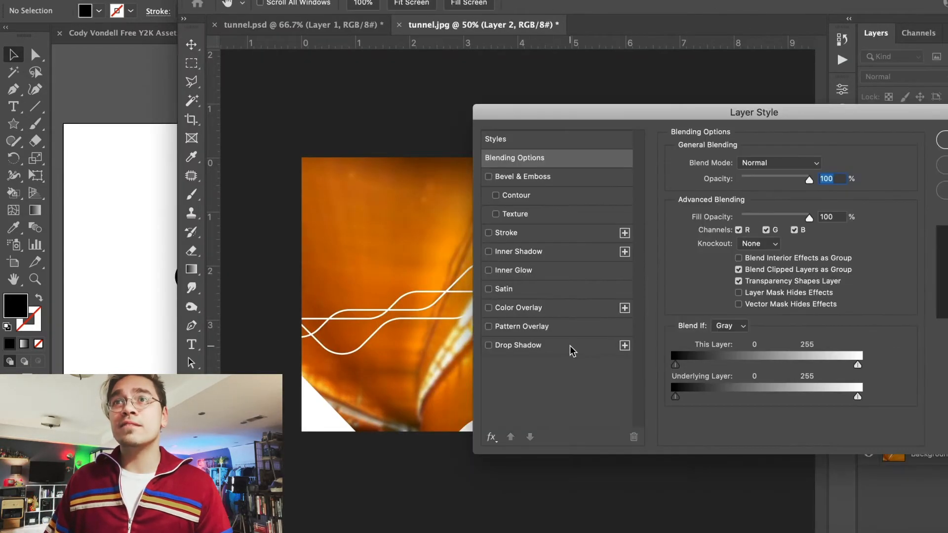
{"action": "left_click", "coordinate": [560, 308]}
{"action": "key", "text": "Return"}
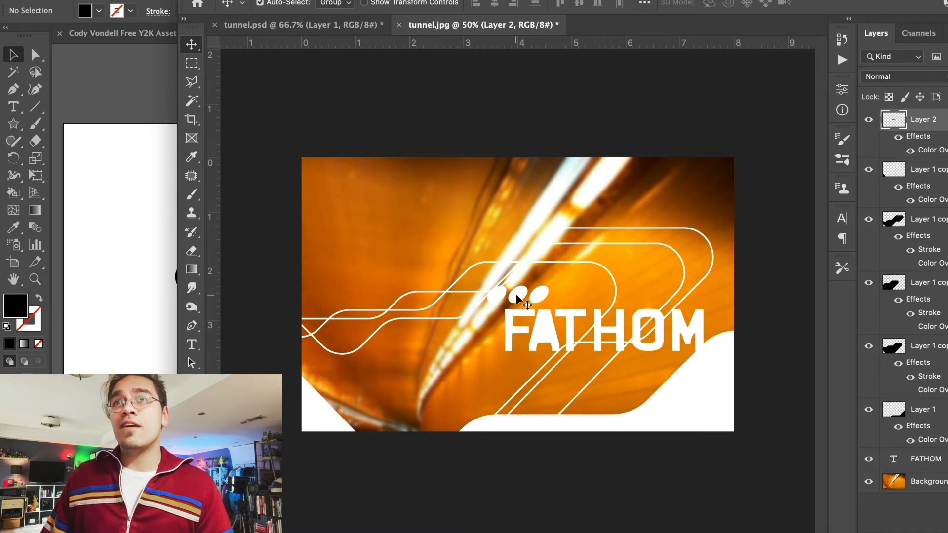
{"action": "left_click_drag", "start_coordinate": [517, 299], "coordinate": [456, 207]}
Hide all shape layers except the lower-right white panel and rename that panel's layer bottom shape.
{"action": "left_click_drag", "start_coordinate": [869, 121], "coordinate": [865, 416]}
{"action": "left_click", "coordinate": [866, 410]}
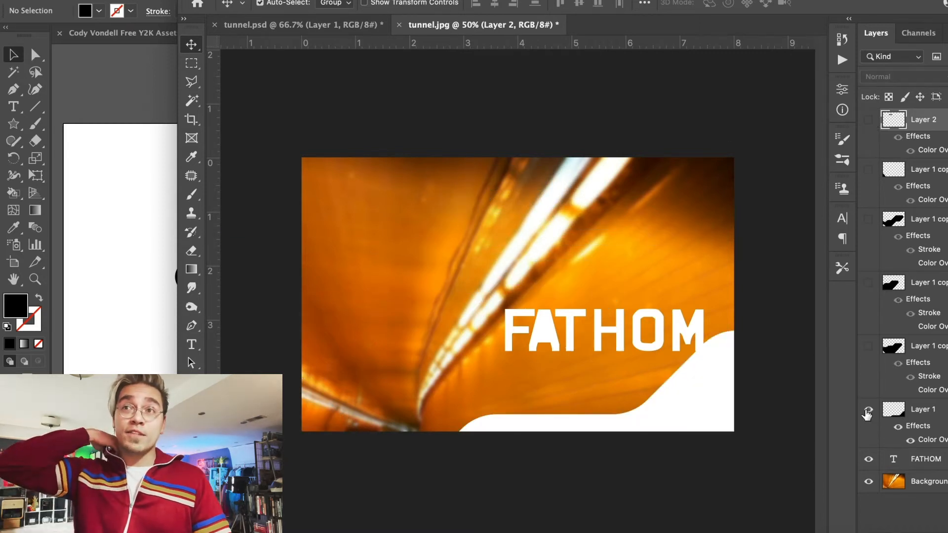
{"action": "double_click", "coordinate": [926, 411]}
{"action": "type", "text": "bottom sha"}
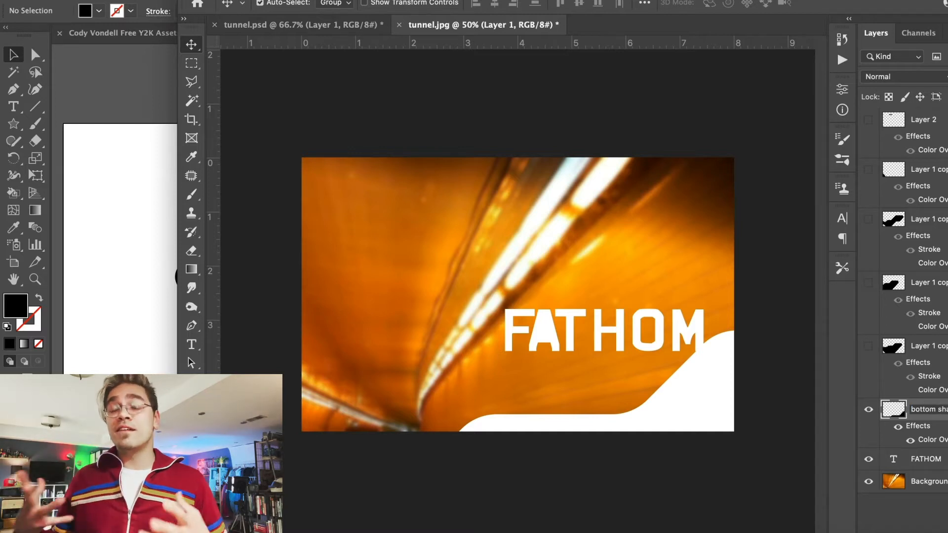
{"action": "key", "text": "Return"}
Show the three outline layers one by one and rename them outline 1, outline 2 and outline 3.
{"action": "left_click", "coordinate": [868, 348]}
{"action": "left_click", "coordinate": [922, 348]}
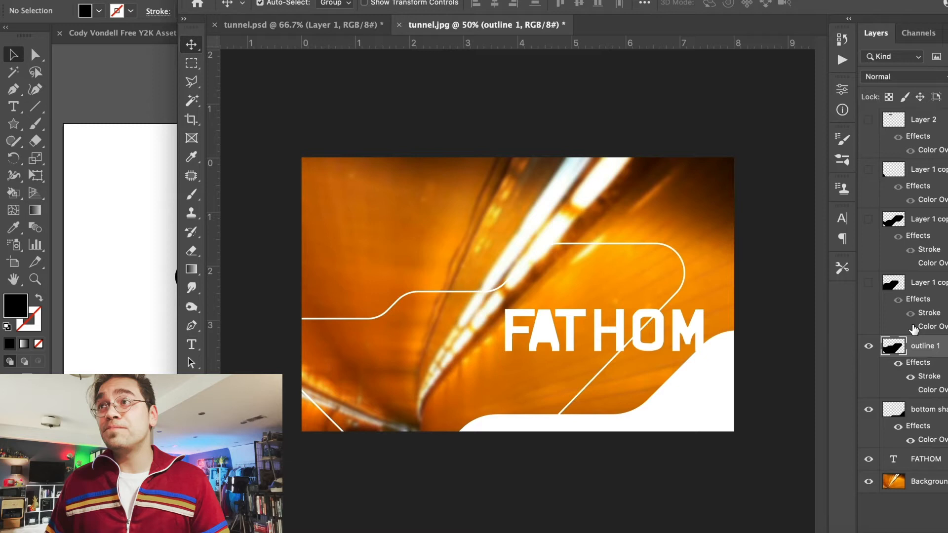
{"action": "left_click", "coordinate": [868, 283]}
{"action": "double_click", "coordinate": [941, 285]}
{"action": "type", "text": "outline "}
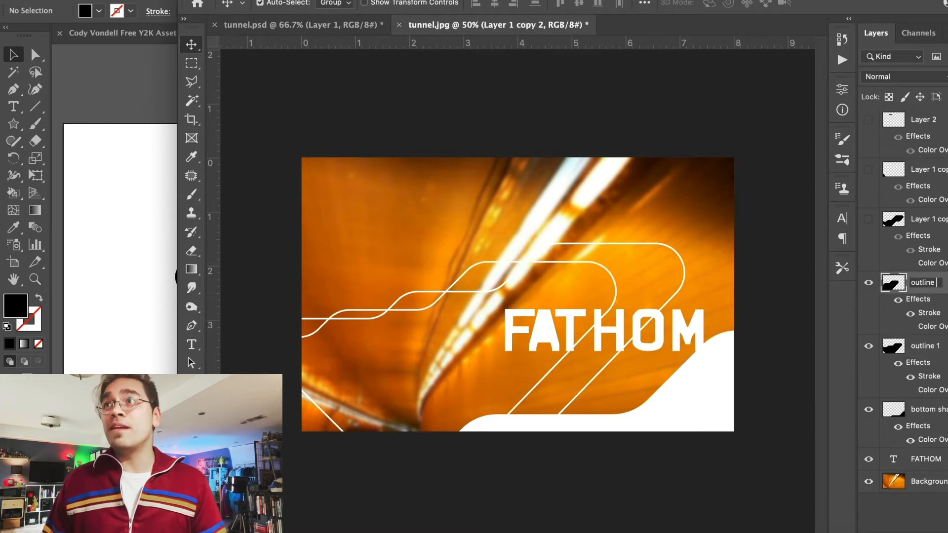
{"action": "type", "text": "2"}
{"action": "key", "text": "Return"}
{"action": "left_click", "coordinate": [868, 218]}
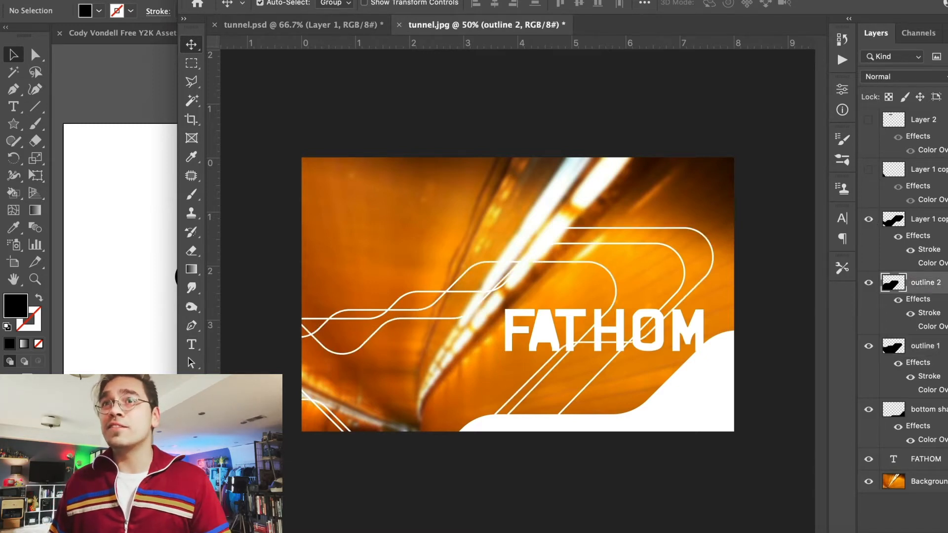
{"action": "double_click", "coordinate": [941, 219]}
{"action": "type", "text": "outline 3"}
{"action": "key", "text": "Return"}
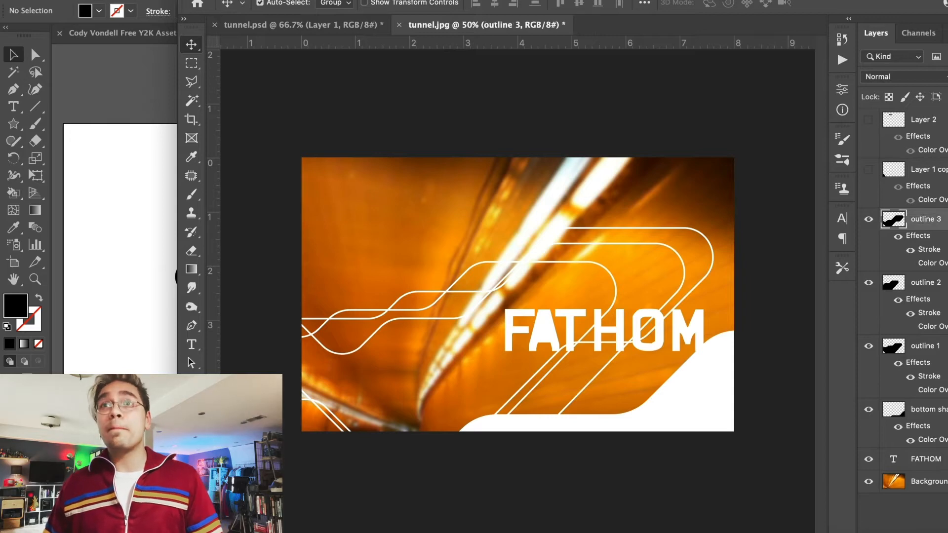
Reduce the stroke size of the outline 3 and outline 2 layers to make both lines thinner.
{"action": "double_click", "coordinate": [943, 218]}
{"action": "left_click", "coordinate": [532, 241]}
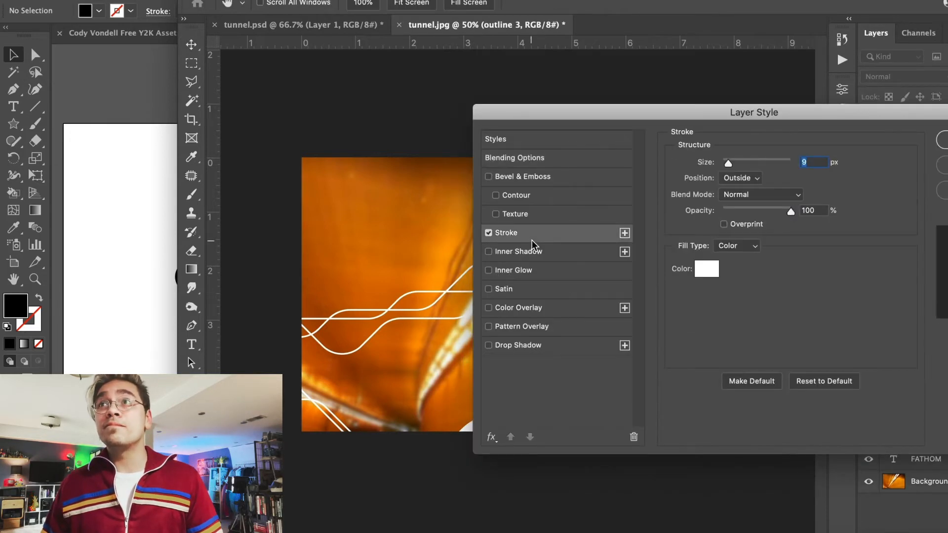
{"action": "key", "text": "Return"}
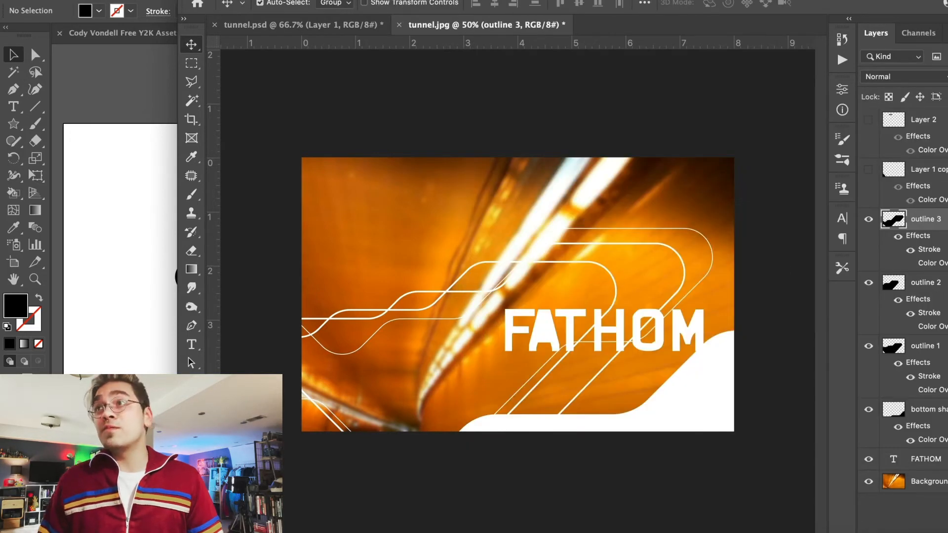
{"action": "double_click", "coordinate": [941, 282]}
{"action": "left_click", "coordinate": [518, 233]}
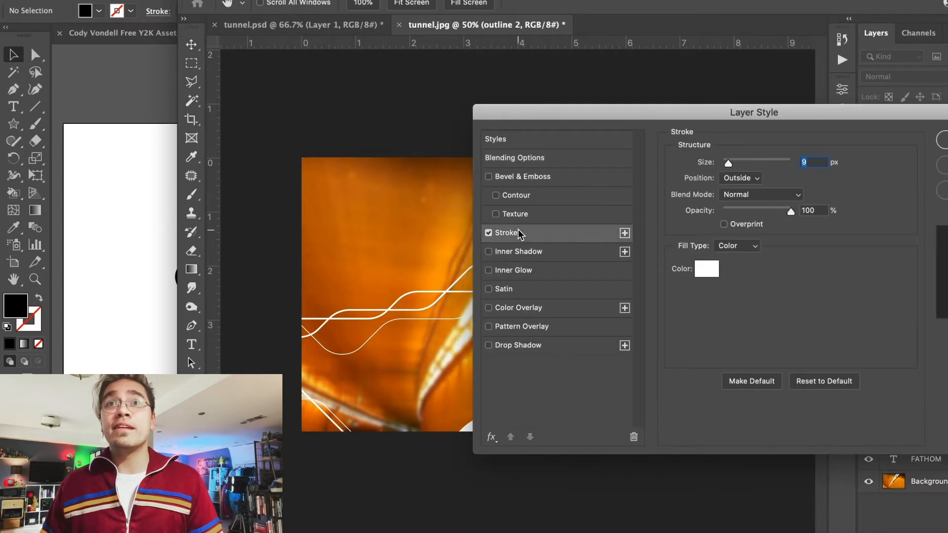
{"action": "key", "text": "Return"}
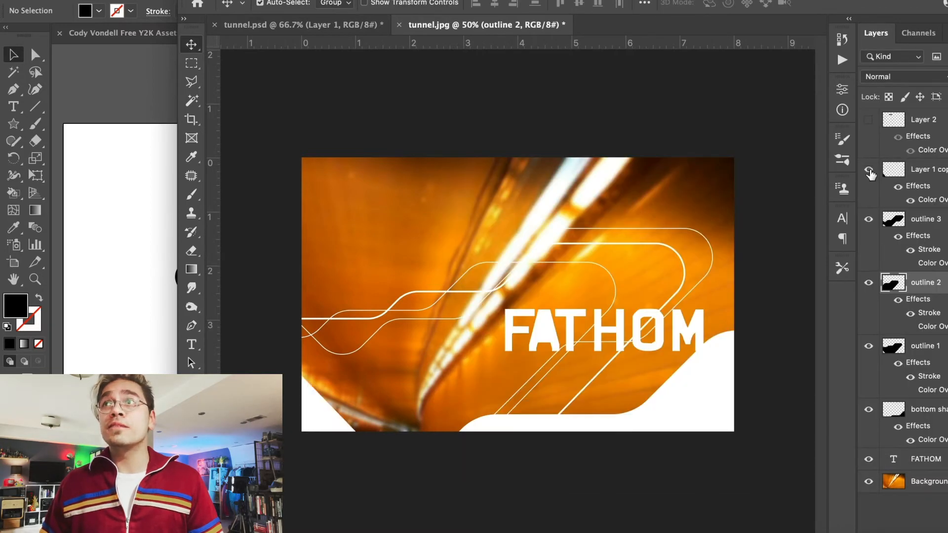
Show the lower-left white panel and rename its layer bottom shape 2.
{"action": "left_click", "coordinate": [868, 170]}
{"action": "double_click", "coordinate": [922, 169]}
{"action": "type", "text": "bot"}
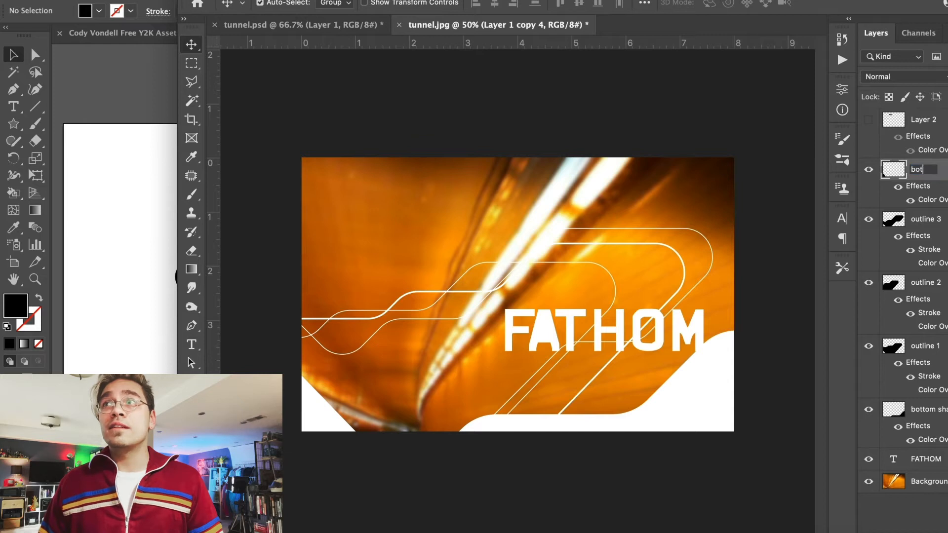
{"action": "type", "text": "tom shape 2"}
{"action": "key", "text": "Return"}
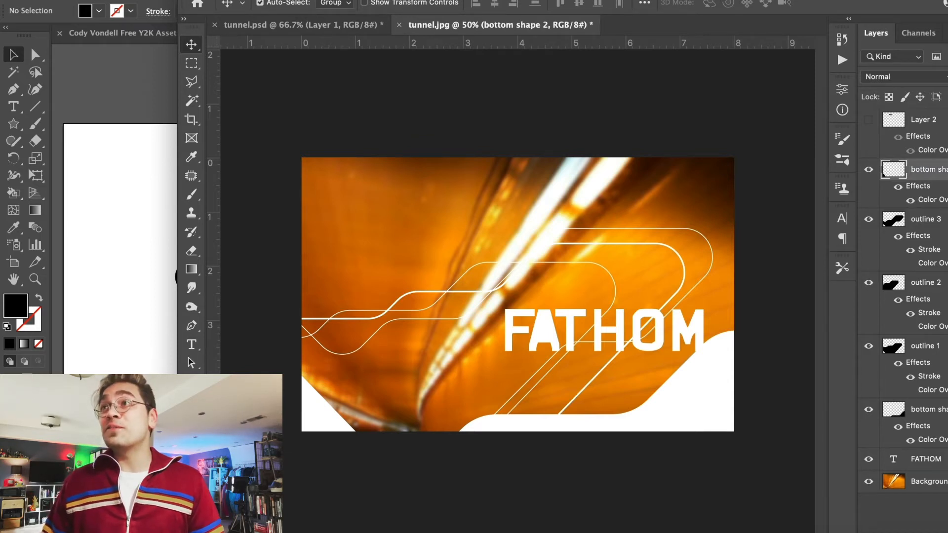
Show the three-oval layer and rename it dots.
{"action": "left_click", "coordinate": [869, 120]}
{"action": "left_click", "coordinate": [869, 119]}
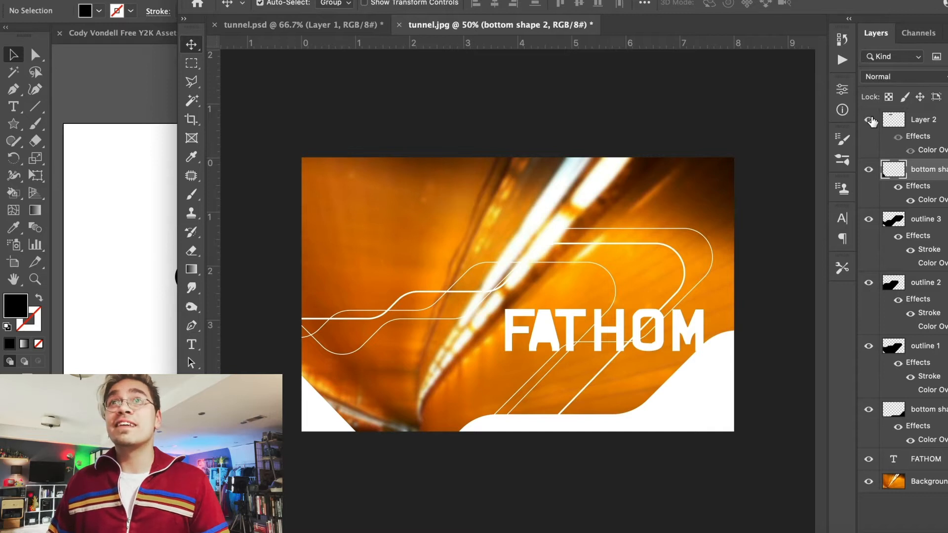
{"action": "left_click", "coordinate": [869, 120]}
{"action": "double_click", "coordinate": [923, 119]}
{"action": "type", "text": "dots"}
{"action": "key", "text": "Return"}
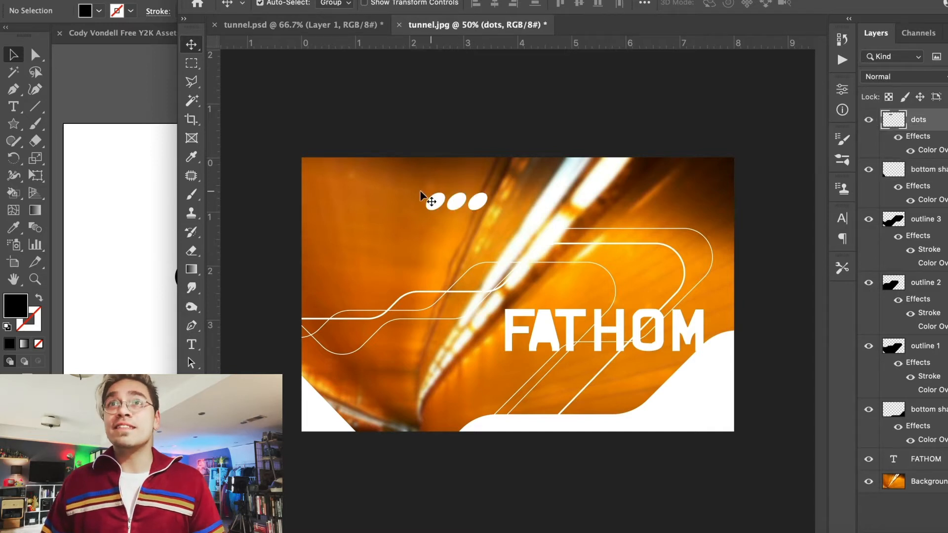
Duplicate the dots twice into a row of six ovals near the upper right, and hide the original dots layer.
{"action": "left_click_drag", "start_coordinate": [434, 201], "coordinate": [626, 205]}
{"action": "key", "text": "ctrl+j"}
{"action": "key", "text": "ctrl+j"}
{"action": "left_click", "coordinate": [868, 219]}
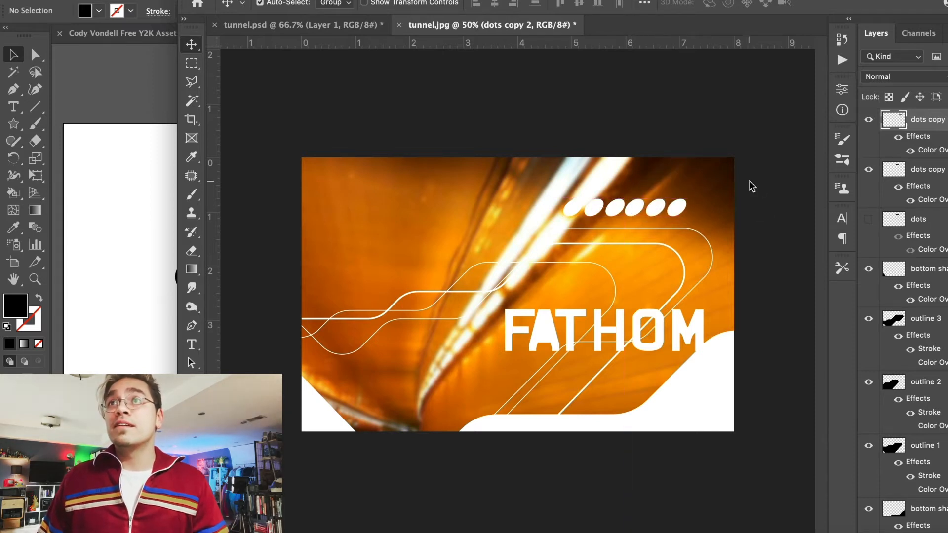
{"action": "key", "text": "shift+Right"}
Merge the two dots copies into one layer and move the row over the outlines, running off the image's right edge.
{"action": "left_click", "coordinate": [929, 176], "text": "shift"}
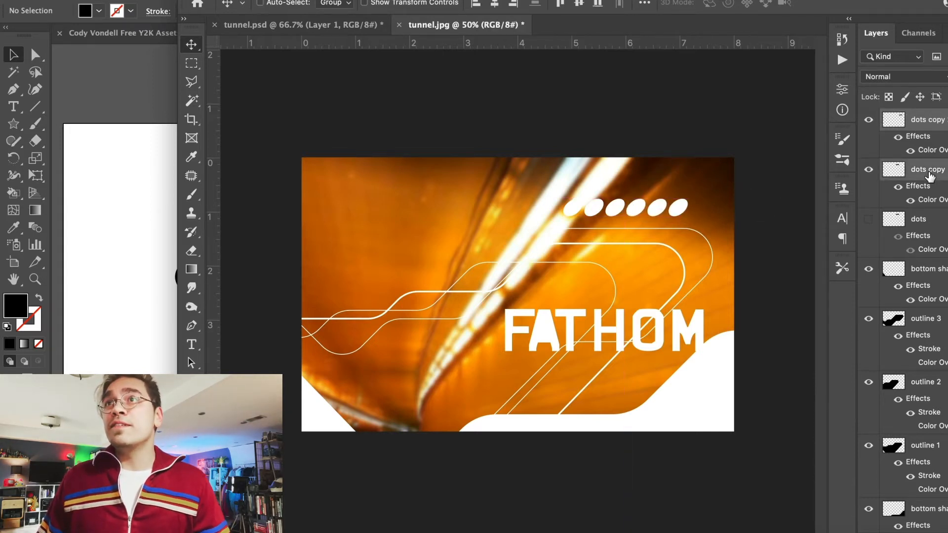
{"action": "left_click", "coordinate": [210, 1]}
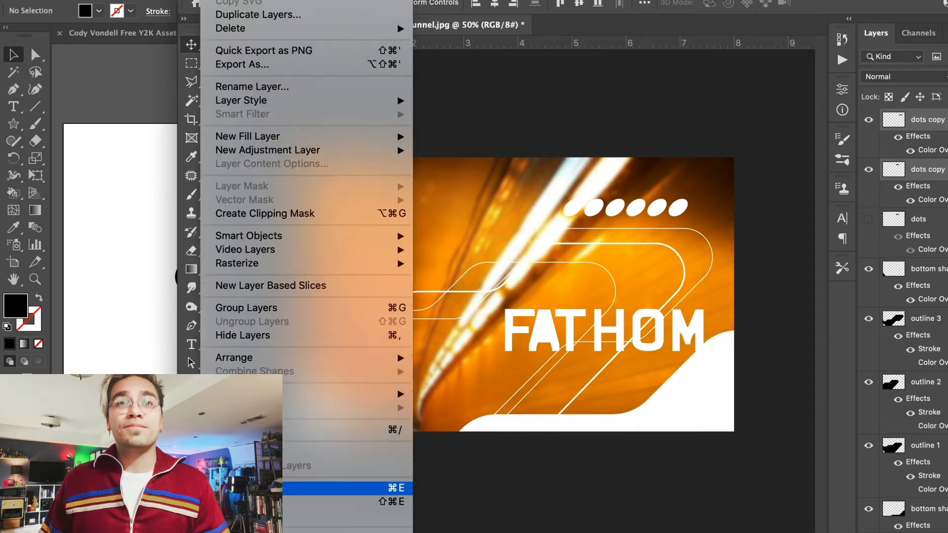
{"action": "left_click", "coordinate": [345, 503]}
{"action": "left_click_drag", "start_coordinate": [576, 208], "coordinate": [644, 245]}
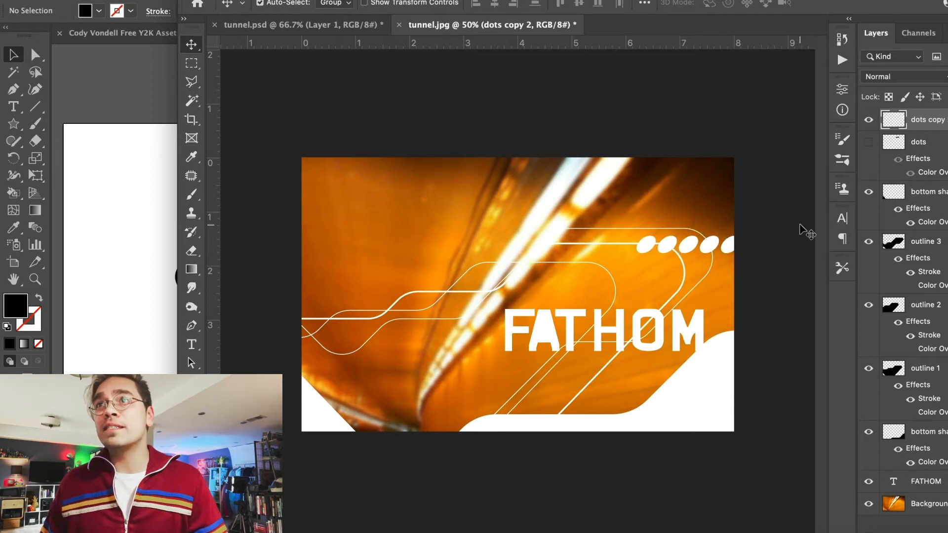
Show the original dots, place them on the lower-right white panel, and make a selection of their shapes.
{"action": "left_click", "coordinate": [868, 142]}
{"action": "left_click_drag", "start_coordinate": [600, 209], "coordinate": [677, 404]}
{"action": "key", "text": "w"}
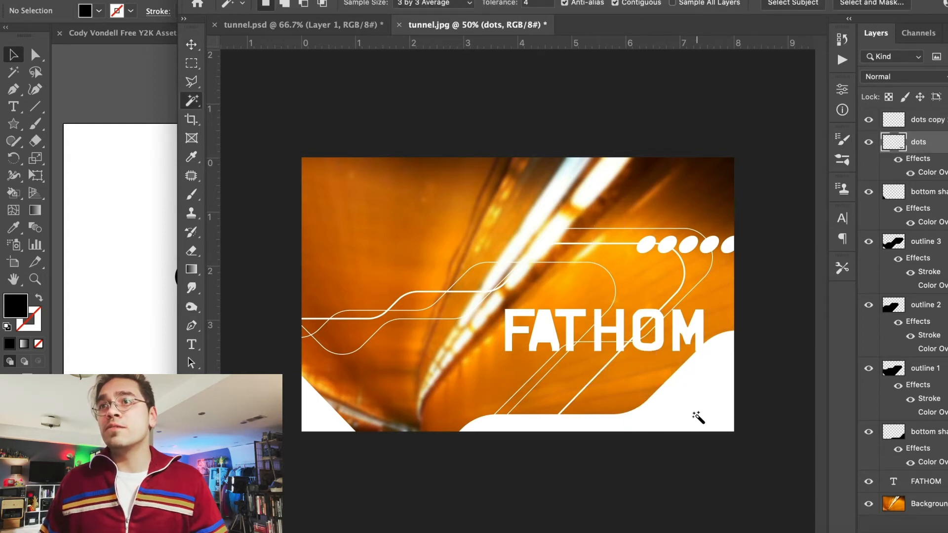
{"action": "left_click", "coordinate": [689, 394]}
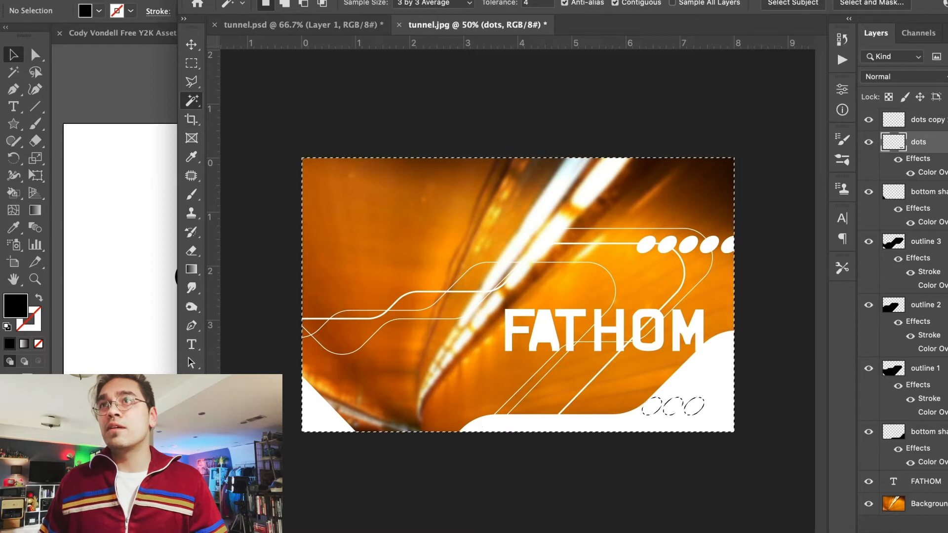
{"action": "left_click", "coordinate": [296, 1]}
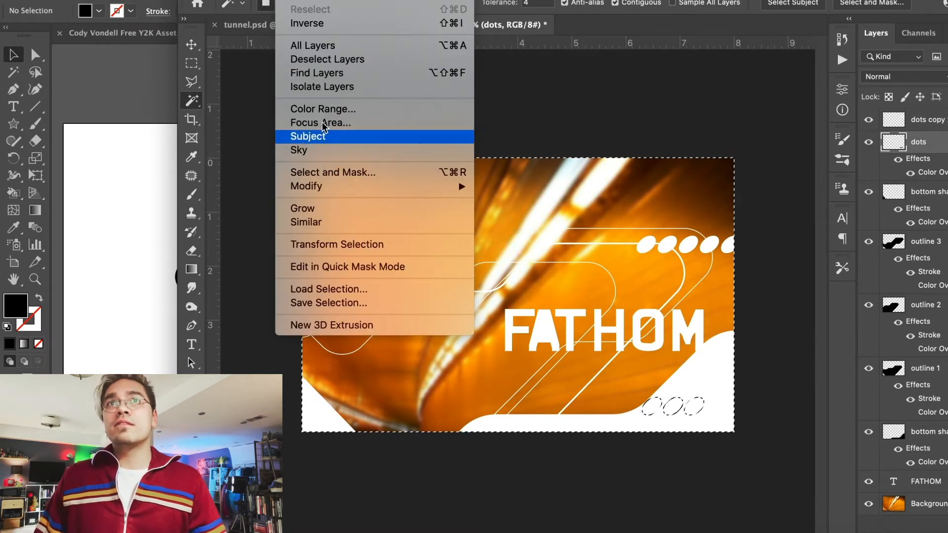
{"action": "left_click", "coordinate": [307, 23]}
Copy the selected oval areas of the Background to a new layer and move it to the top of the layer stack.
{"action": "left_click", "coordinate": [935, 502]}
{"action": "key", "text": "ctrl+j"}
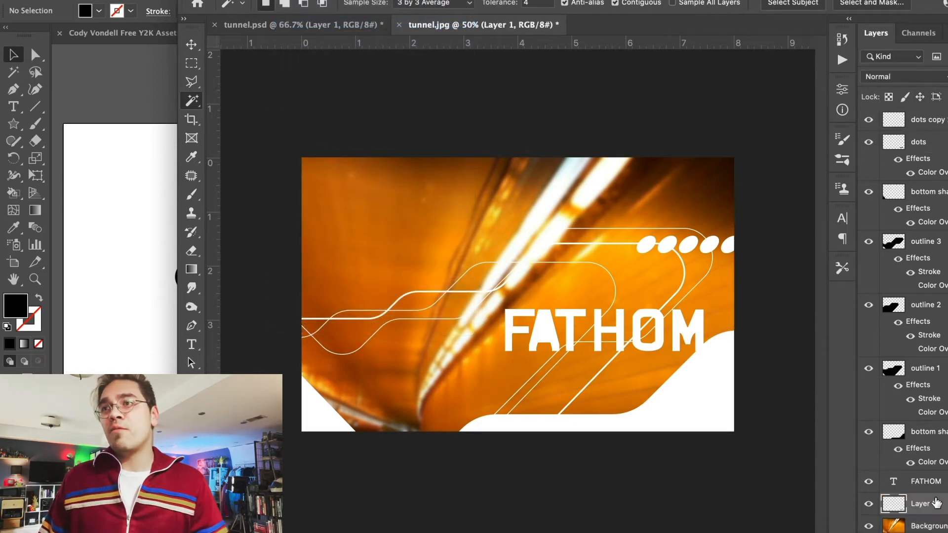
{"action": "left_click_drag", "start_coordinate": [940, 502], "coordinate": [903, 124]}
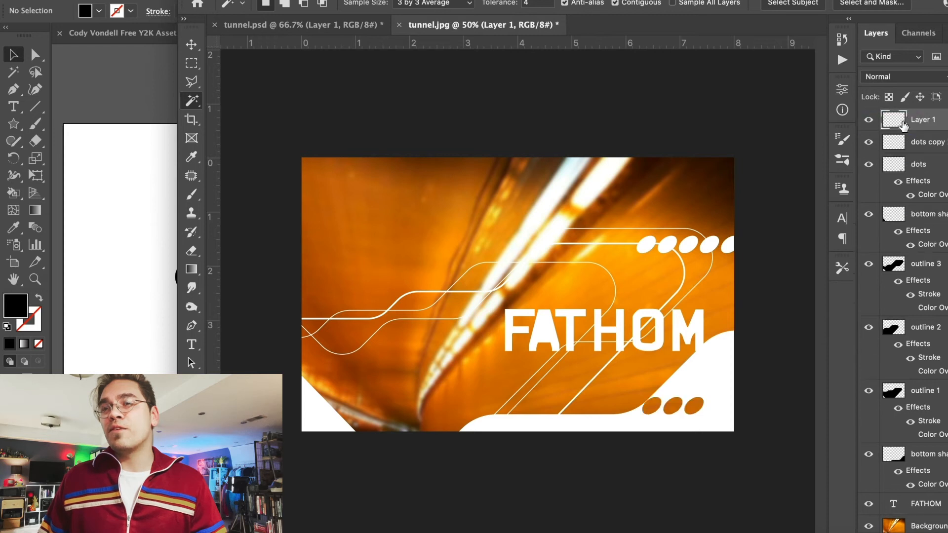
Hide the dots copy layer and move the orange ovals closer to the image's right edge on the white panel.
{"action": "left_click", "coordinate": [868, 142]}
{"action": "left_click", "coordinate": [190, 45]}
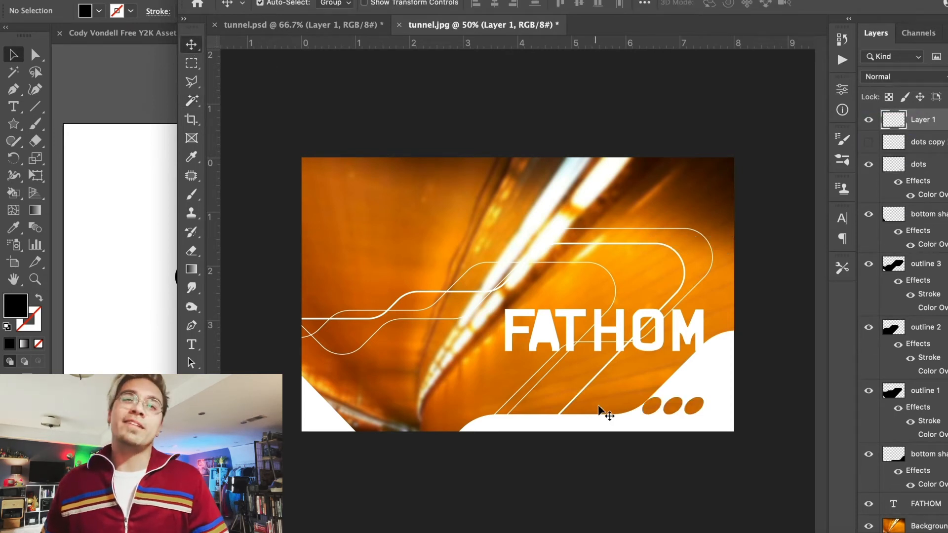
{"action": "left_click_drag", "start_coordinate": [651, 412], "coordinate": [671, 412]}
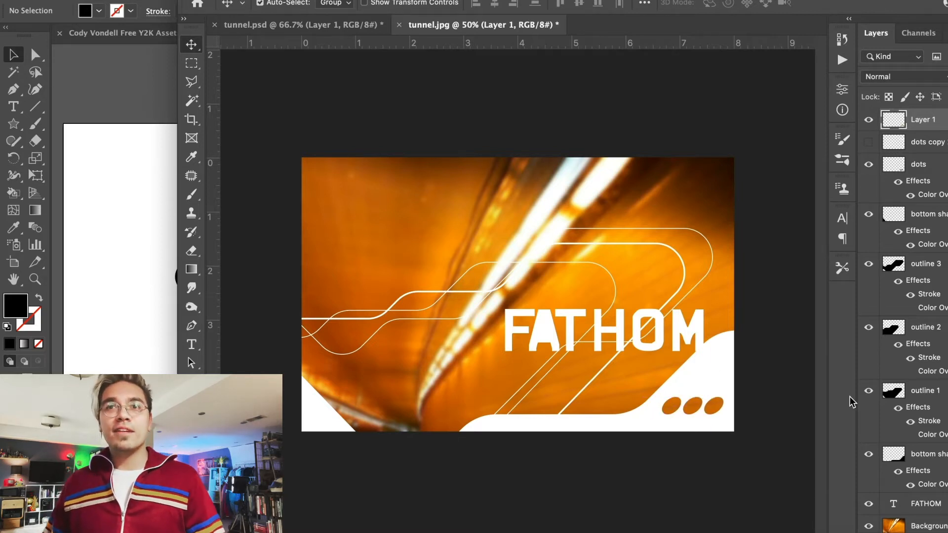
Duplicate the FATHOM text layer and hide the original.
{"action": "double_click", "coordinate": [674, 322]}
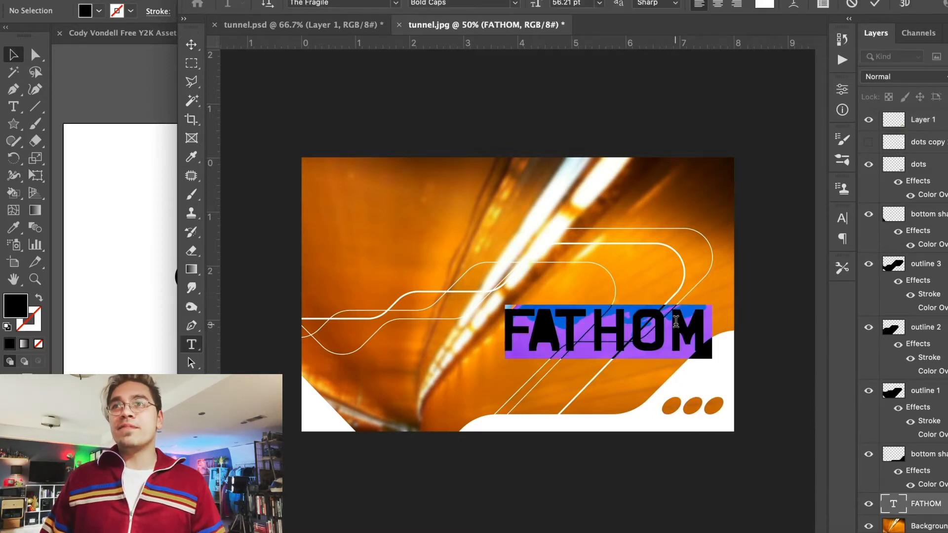
{"action": "left_click", "coordinate": [191, 45]}
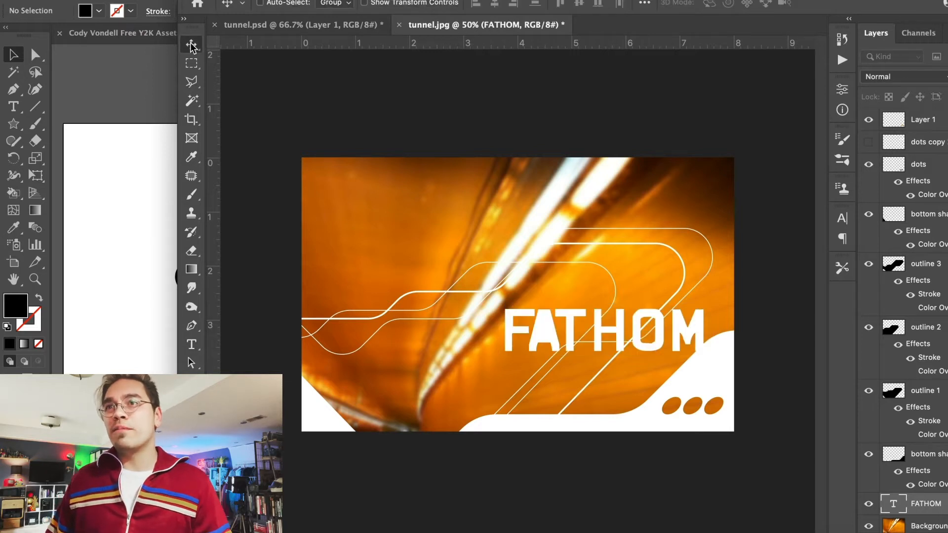
{"action": "key", "text": "ctrl+j"}
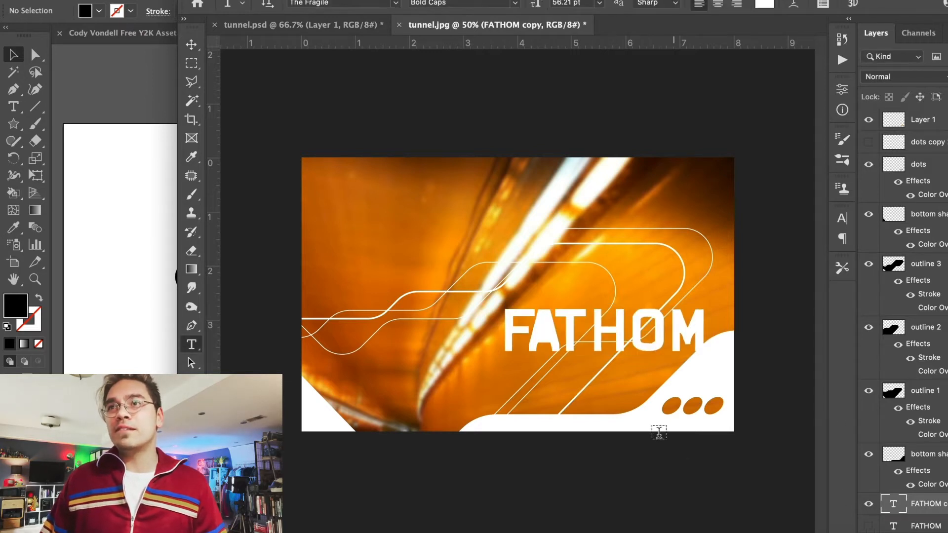
{"action": "key", "text": "t"}
{"action": "double_click", "coordinate": [603, 336]}
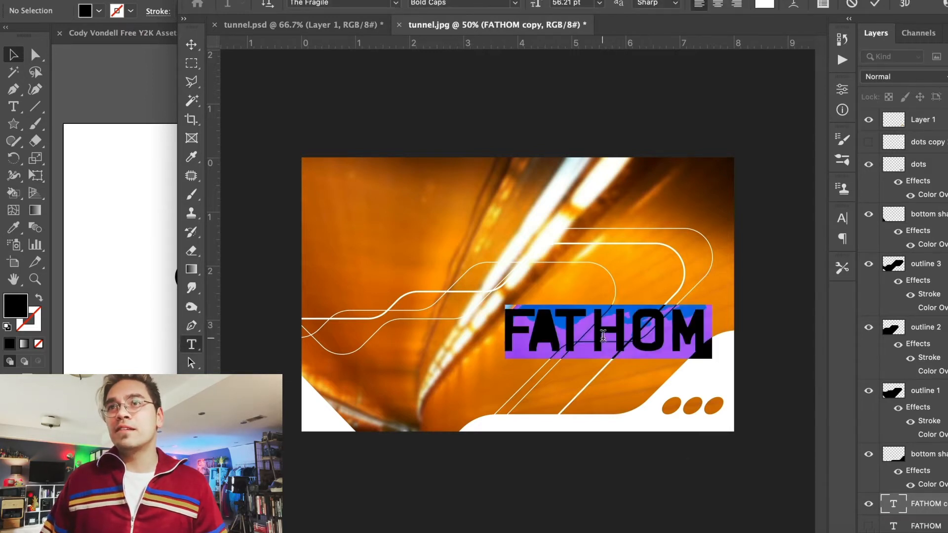
{"action": "left_click", "coordinate": [192, 46]}
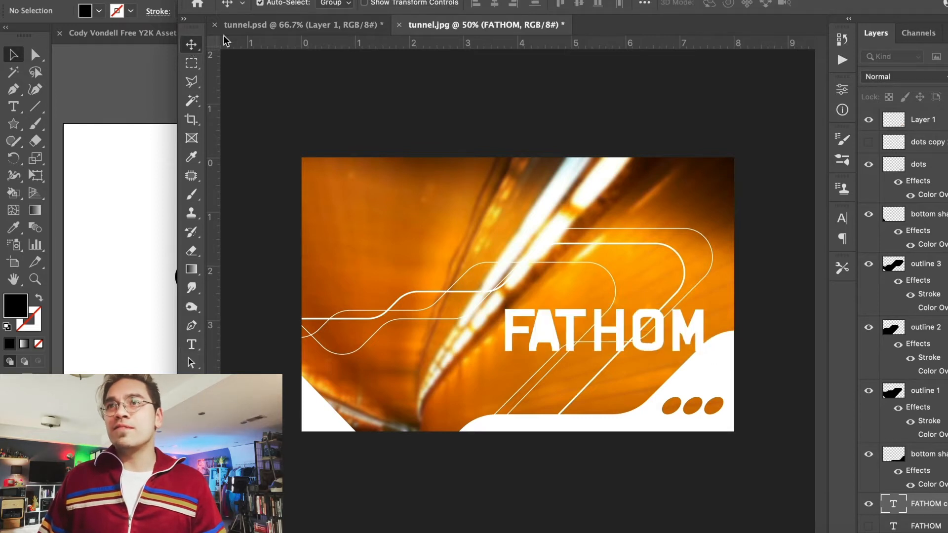
{"action": "left_click", "coordinate": [332, 1]}
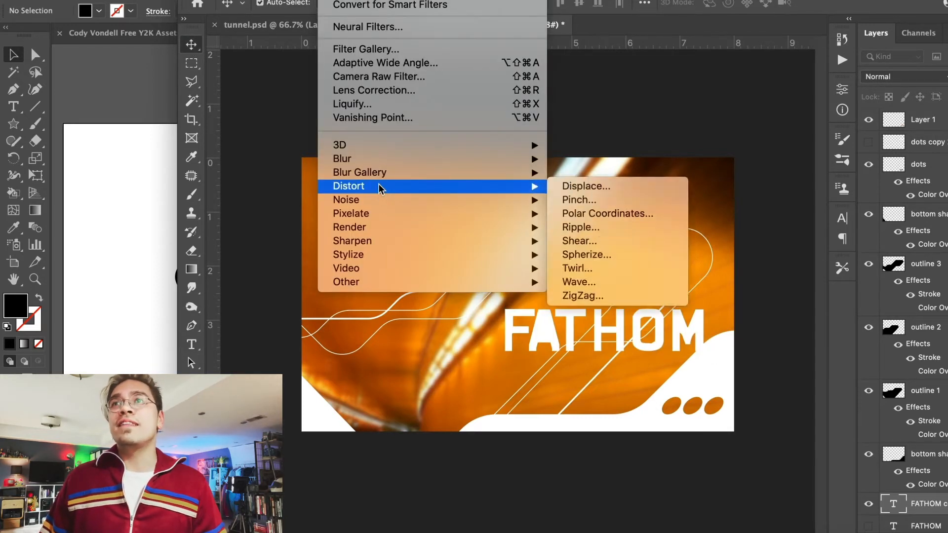
{"action": "mouse_move", "coordinate": [378, 175]}
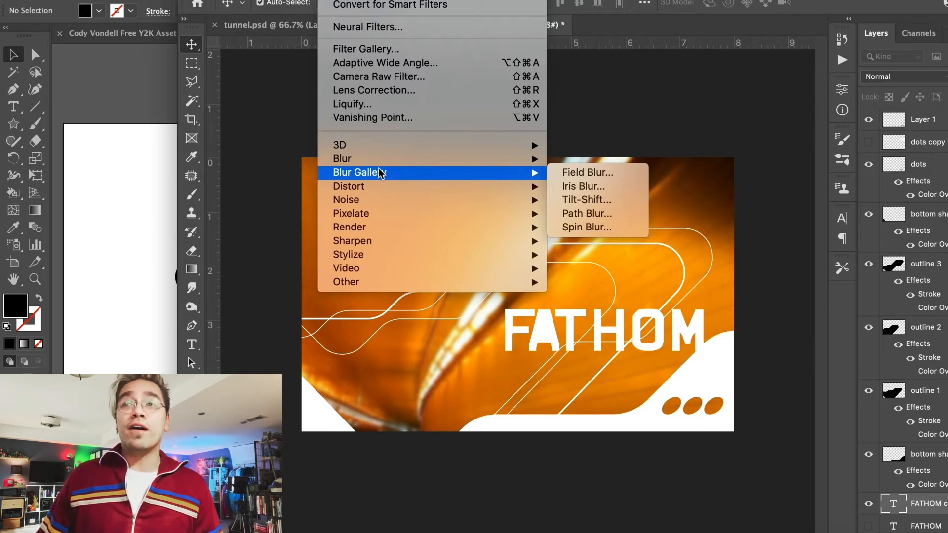
{"action": "mouse_move", "coordinate": [353, 158]}
{"action": "left_click", "coordinate": [614, 214]}
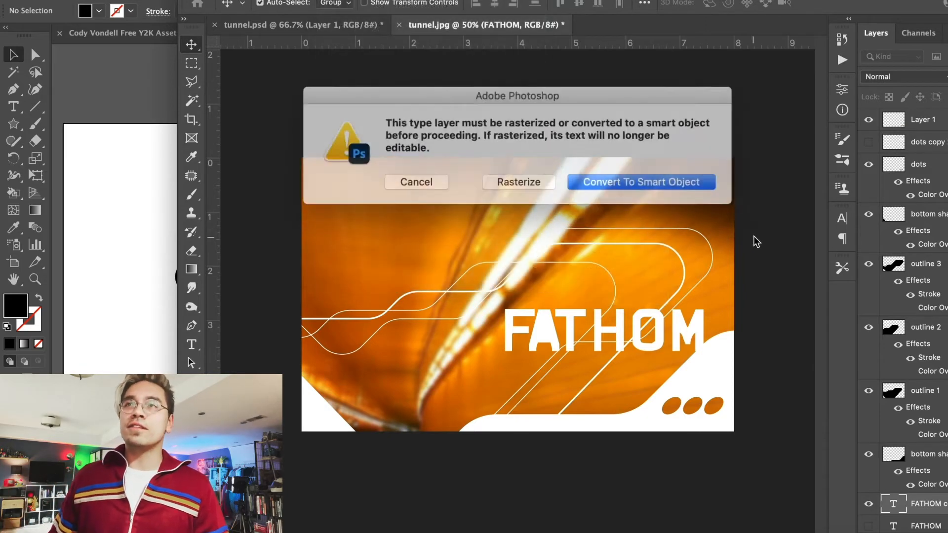
{"action": "left_click", "coordinate": [584, 180]}
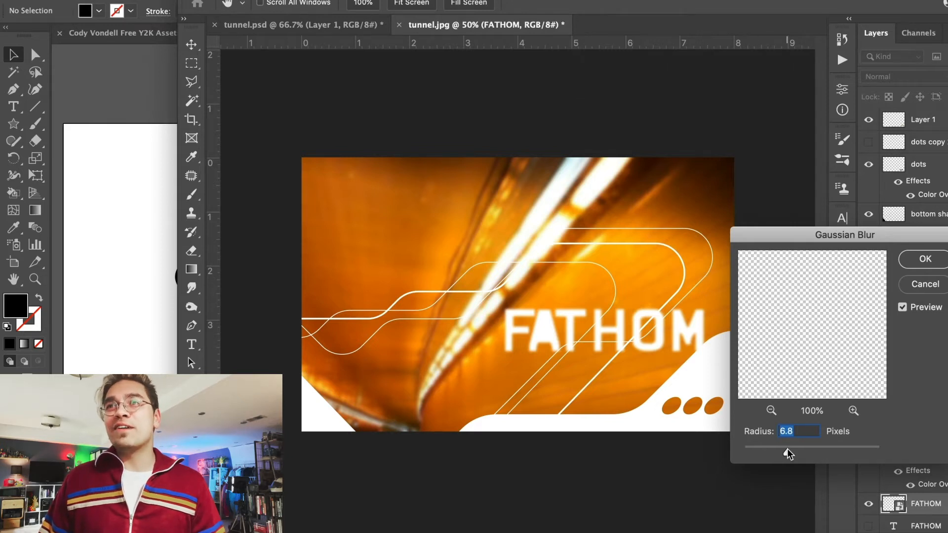
{"action": "key", "text": "Escape"}
Tighten the kerning between the letters of the visible FATHOM text so they sit closer together.
{"action": "key", "text": "t"}
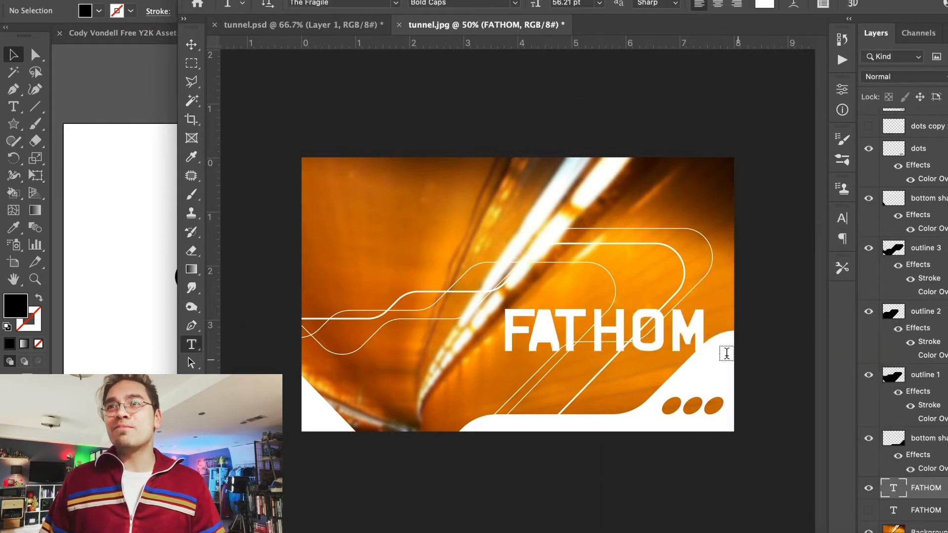
{"action": "left_click", "coordinate": [673, 336]}
{"action": "key", "text": "alt+Left"}
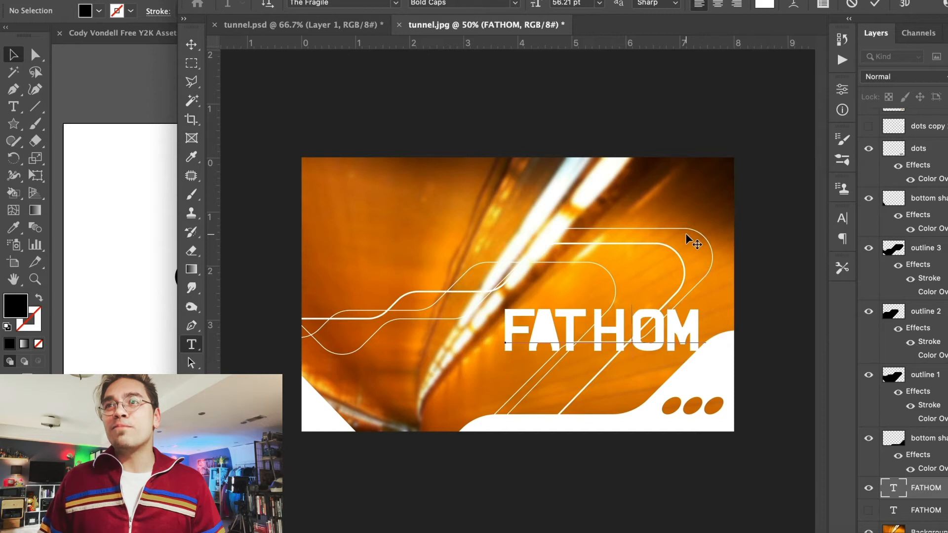
{"action": "key", "text": "alt+Left"}
{"action": "key", "text": "alt+Left"}
{"action": "key", "text": "alt+Left"}
{"action": "key", "text": "alt+Left"}
{"action": "key", "text": "alt+Left"}
{"action": "key", "text": "Left"}
{"action": "key", "text": "alt+Left"}
{"action": "key", "text": "alt+Left"}
{"action": "key", "text": "alt+Left"}
{"action": "key", "text": "alt+Left"}
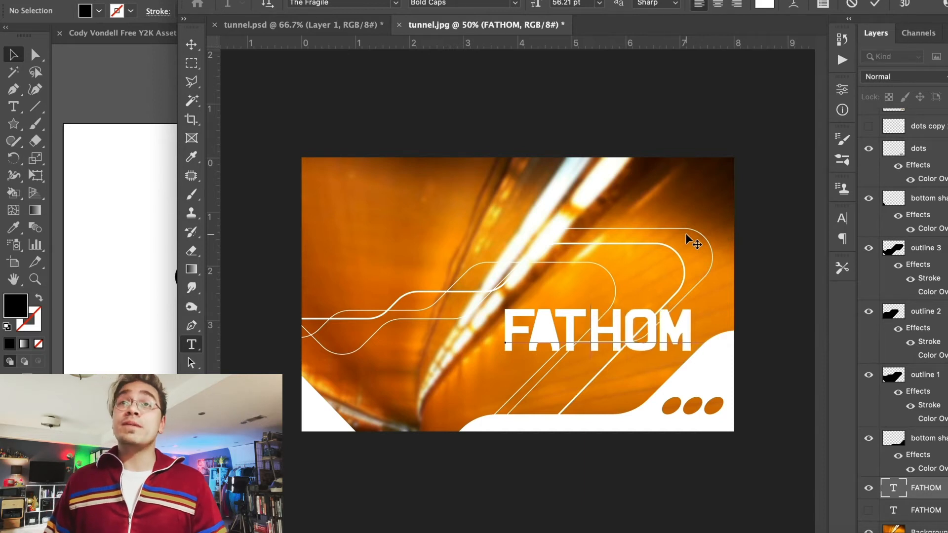
{"action": "key", "text": "alt+Left"}
{"action": "key", "text": "alt+Left"}
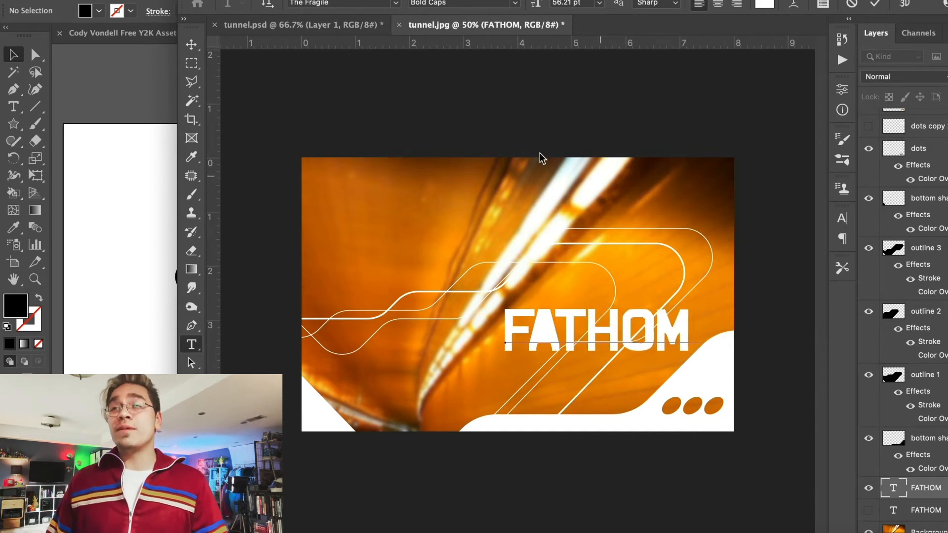
{"action": "left_click", "coordinate": [192, 45]}
{"action": "left_click", "coordinate": [659, 330]}
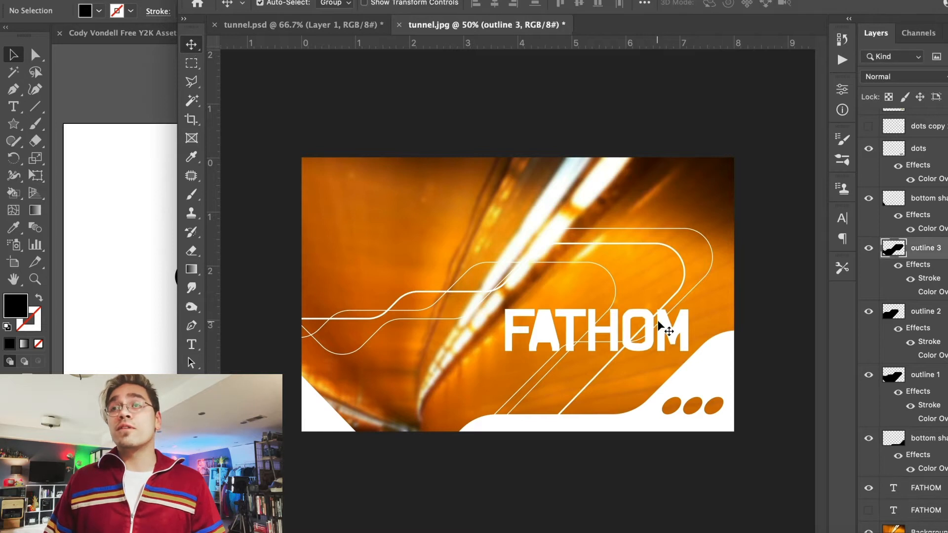
{"action": "double_click", "coordinate": [661, 329]}
{"action": "left_click", "coordinate": [192, 44]}
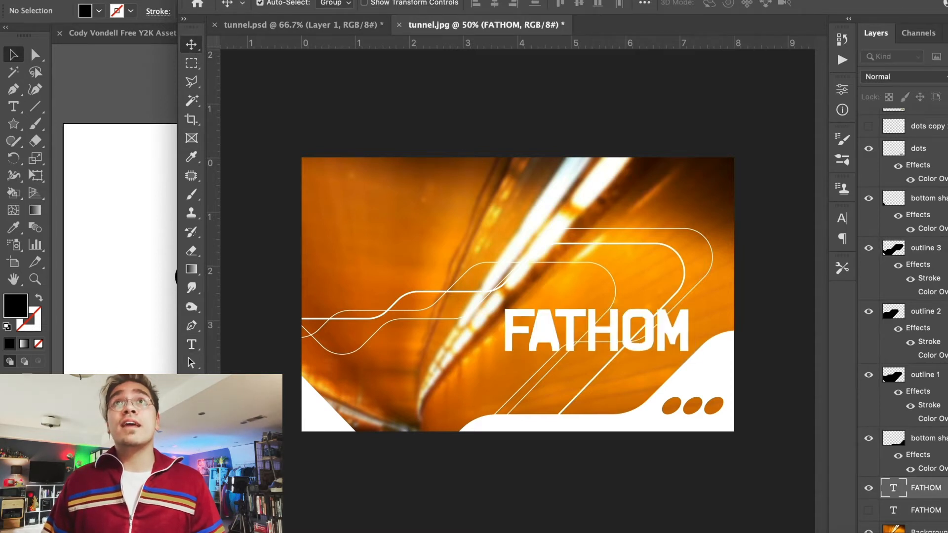
Delete the old hidden FATHOM layer, then duplicate the tightened FATHOM text and hide its original.
{"action": "left_click", "coordinate": [915, 512]}
{"action": "key", "text": "Delete"}
{"action": "left_click", "coordinate": [922, 495]}
{"action": "key", "text": "super+j"}
{"action": "left_click", "coordinate": [869, 521]}
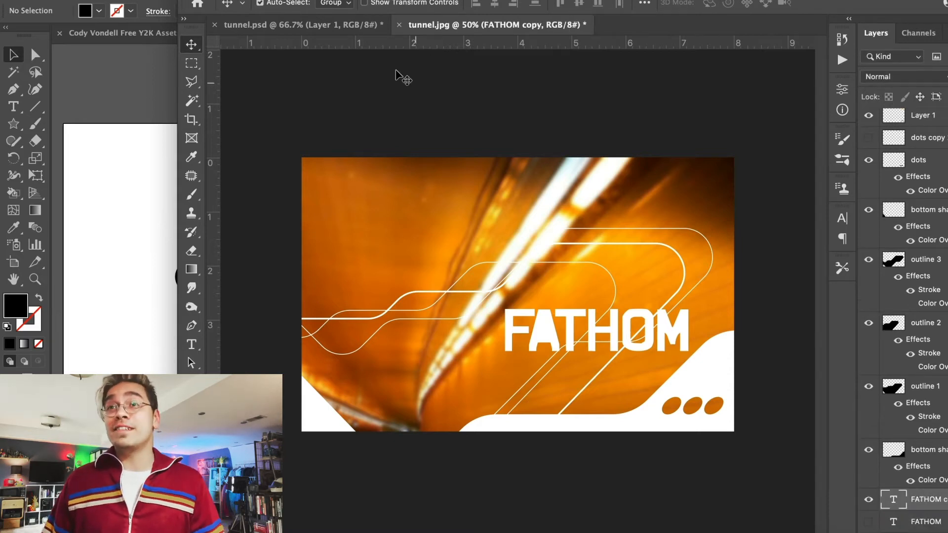
Scale the FATHOM copy up proportionally to about 109%, extending it up and to the left.
{"action": "left_click", "coordinate": [241, 1]}
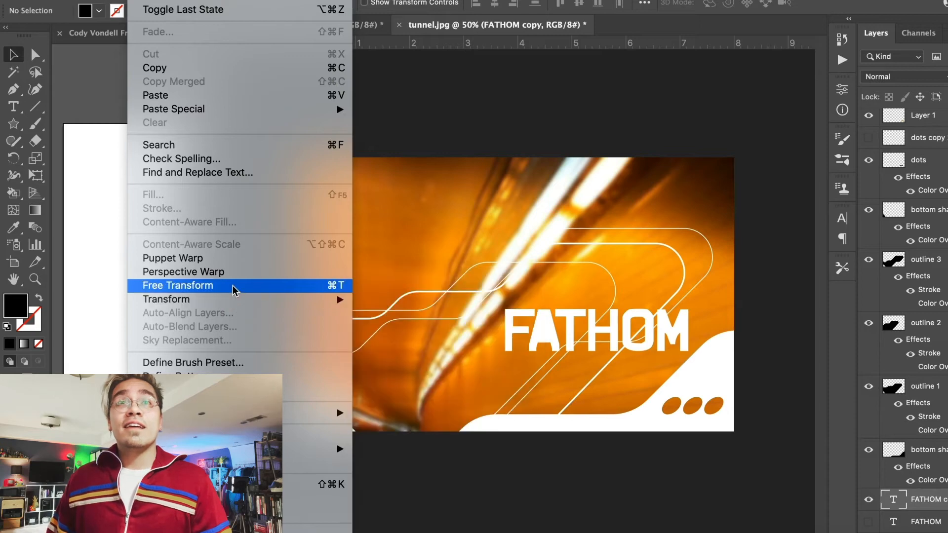
{"action": "left_click", "coordinate": [232, 265]}
{"action": "left_click_drag", "start_coordinate": [506, 305], "coordinate": [488, 299]}
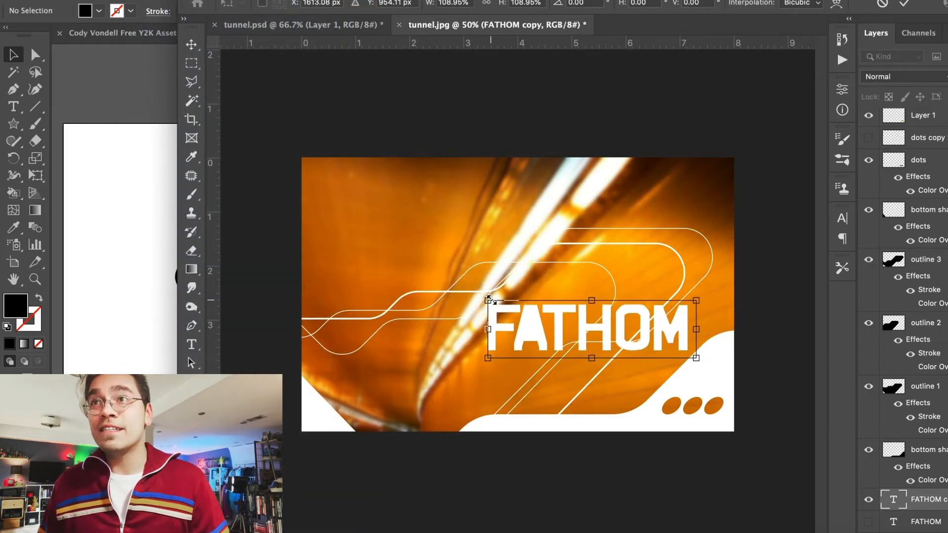
{"action": "key", "text": "Return"}
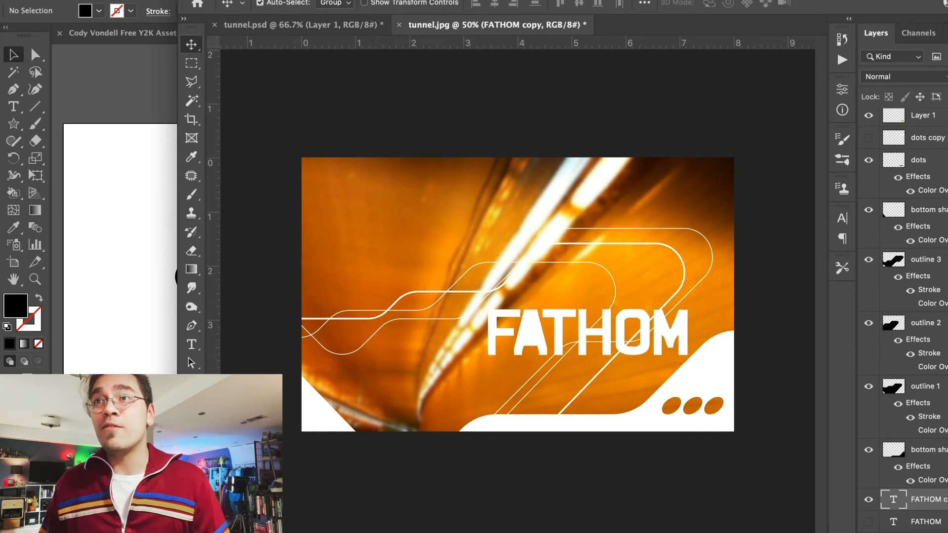
Rasterize the FATHOM copy and apply a Gaussian Blur with a radius of 7.8 pixels.
{"action": "left_click", "coordinate": [333, 1]}
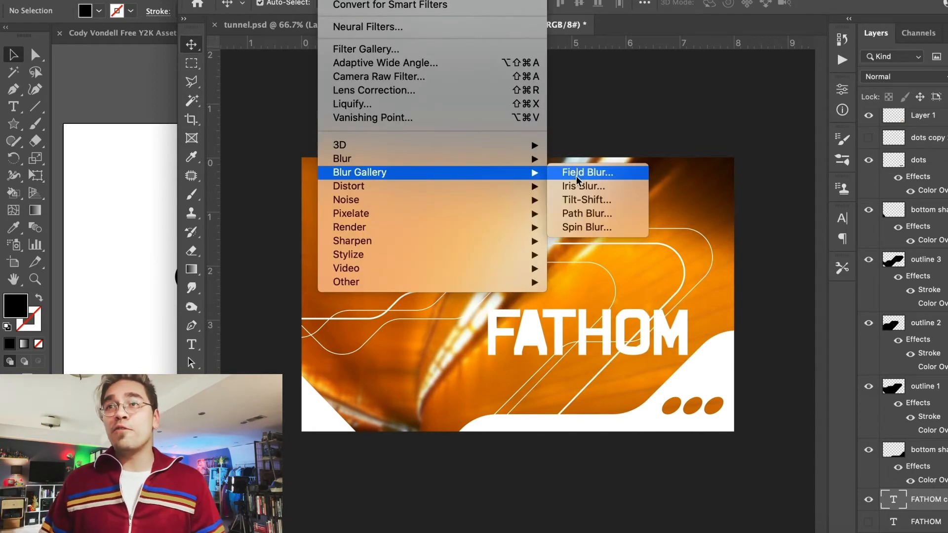
{"action": "mouse_move", "coordinate": [414, 159]}
{"action": "left_click", "coordinate": [578, 213]}
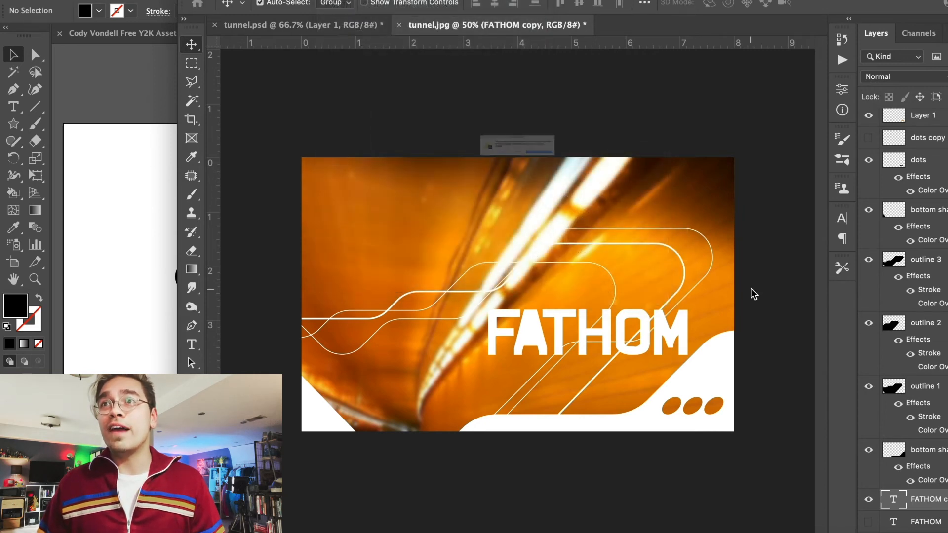
{"action": "left_click", "coordinate": [518, 180]}
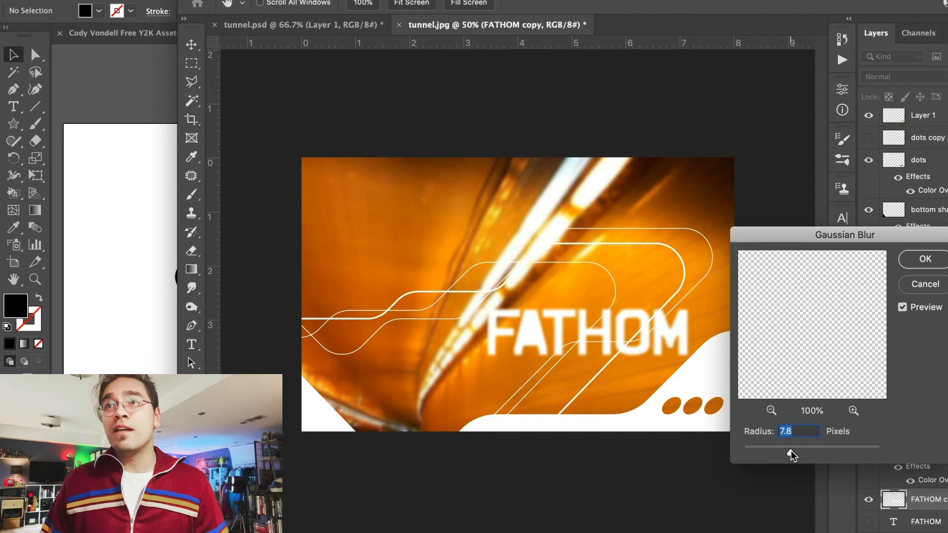
{"action": "key", "text": "Return"}
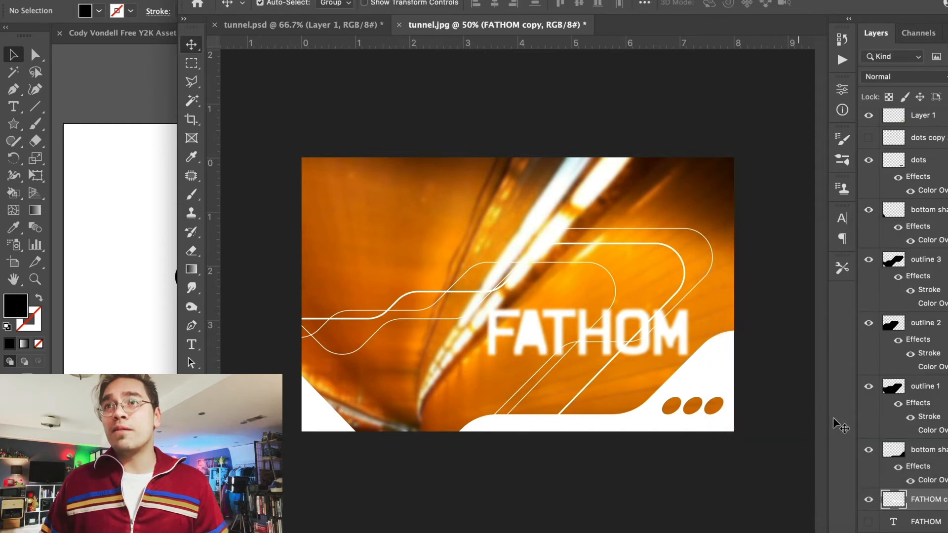
Show the top finished-artwork and texture layers in tunnel.psd, compare its blurred FATHOM lettering with tunnel.jpg, and return to tunnel.jpg.
{"action": "left_click", "coordinate": [364, 25]}
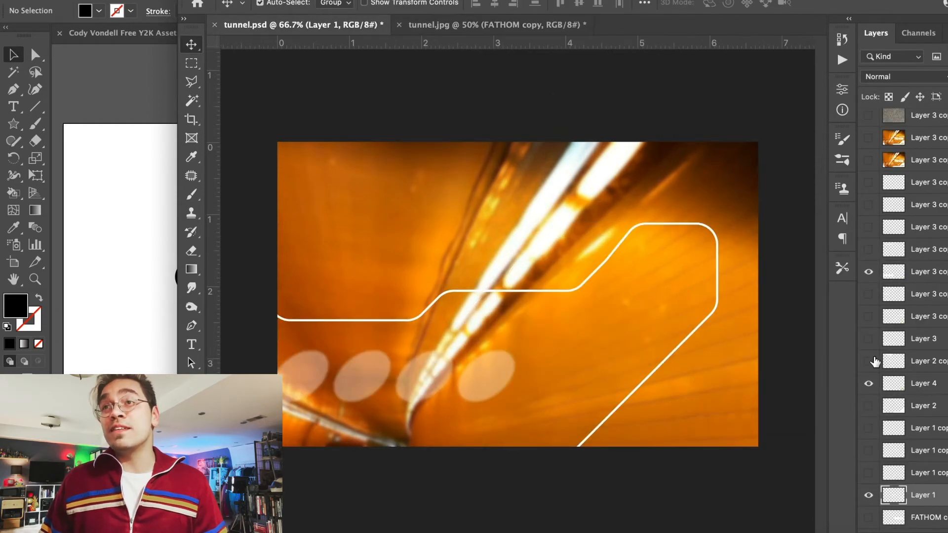
{"action": "left_click_drag", "start_coordinate": [868, 161], "coordinate": [867, 126]}
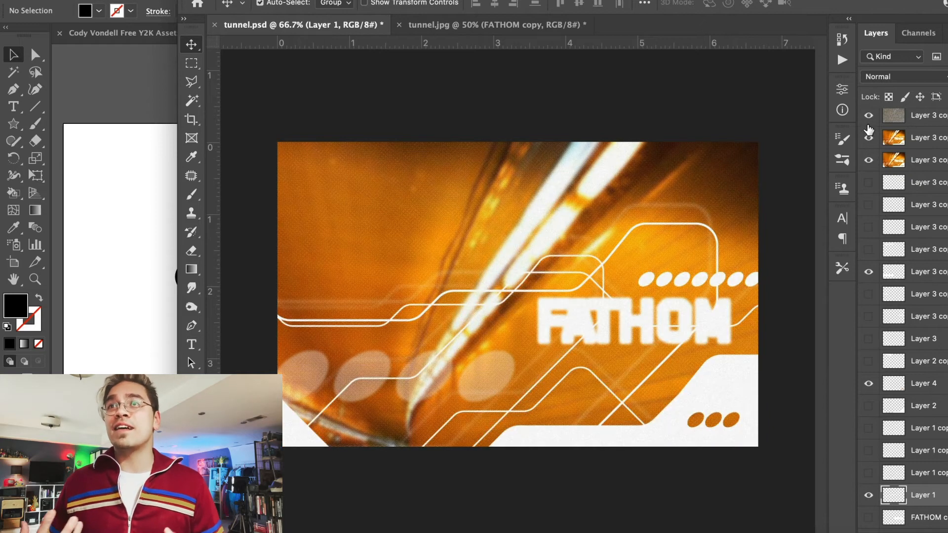
{"action": "left_click", "coordinate": [505, 24]}
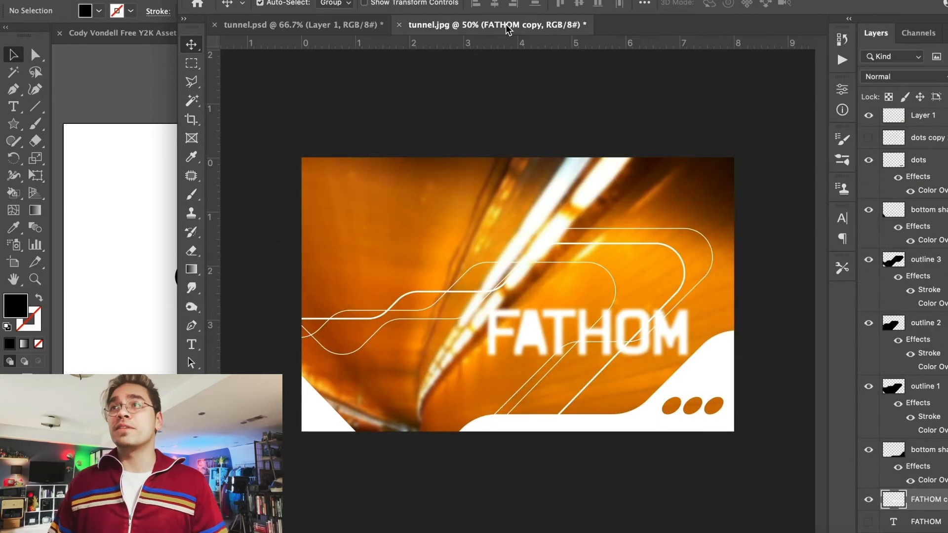
{"action": "left_click", "coordinate": [351, 27]}
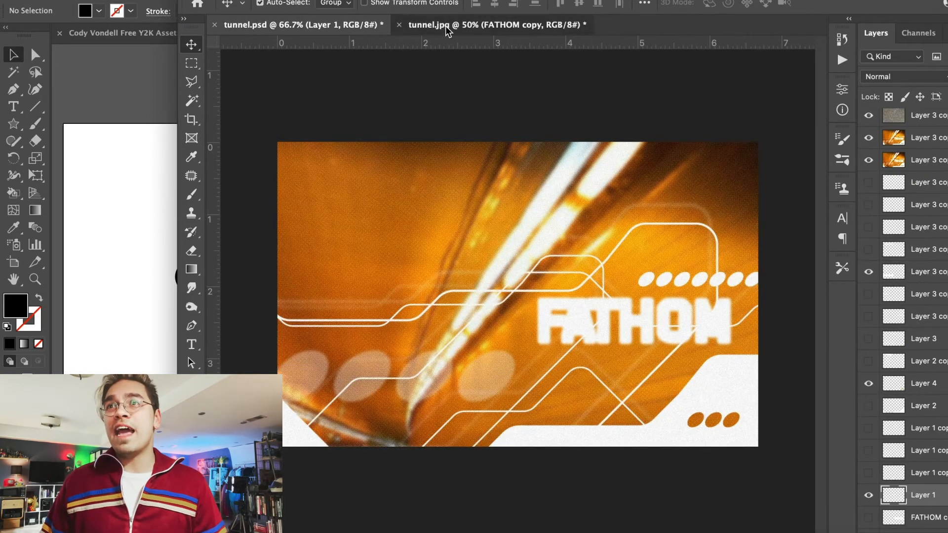
{"action": "left_click", "coordinate": [445, 26]}
{"action": "key", "text": "t"}
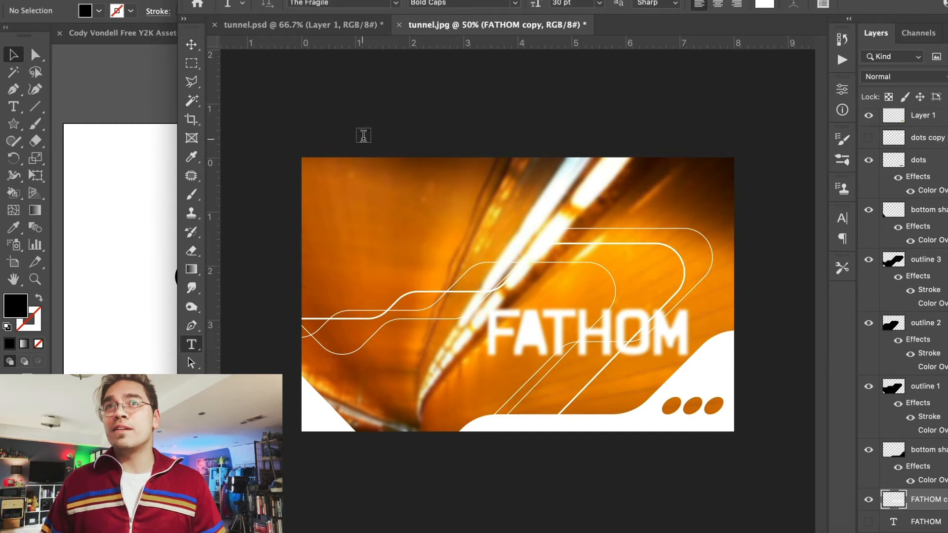
{"action": "left_click", "coordinate": [191, 44]}
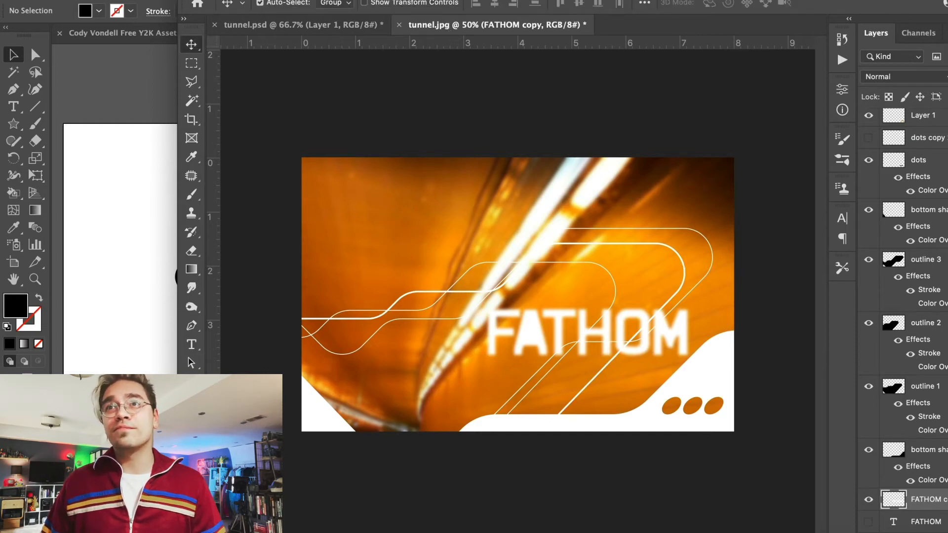
Add a white Outer Glow effect to the blurred FATHOM copy layer, leaving Stroke off.
{"action": "double_click", "coordinate": [940, 499]}
{"action": "left_click_drag", "start_coordinate": [566, 115], "coordinate": [804, 118]}
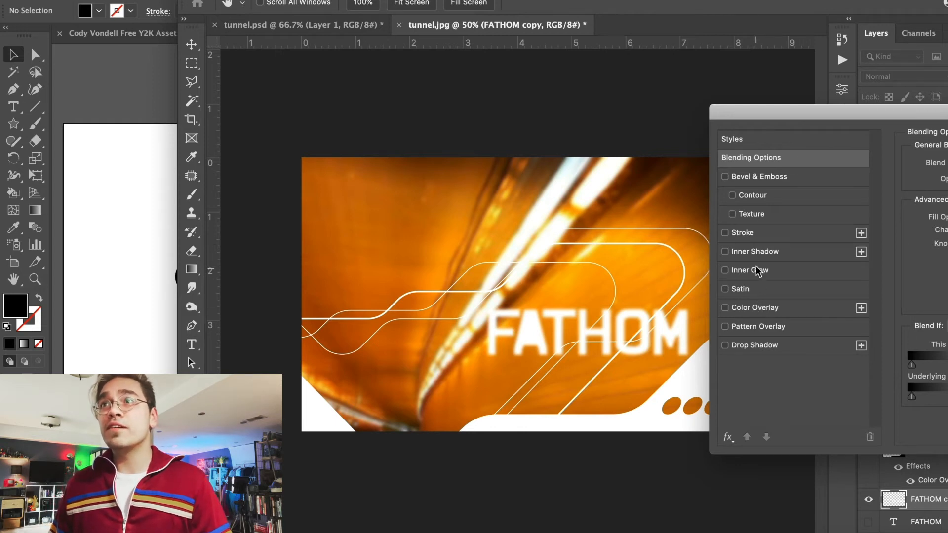
{"action": "left_click", "coordinate": [750, 235]}
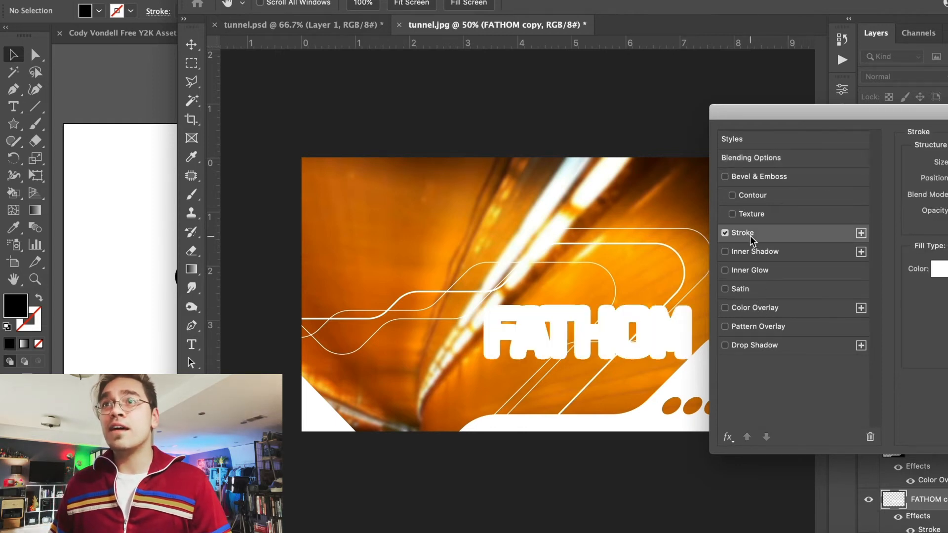
{"action": "left_click", "coordinate": [725, 233]}
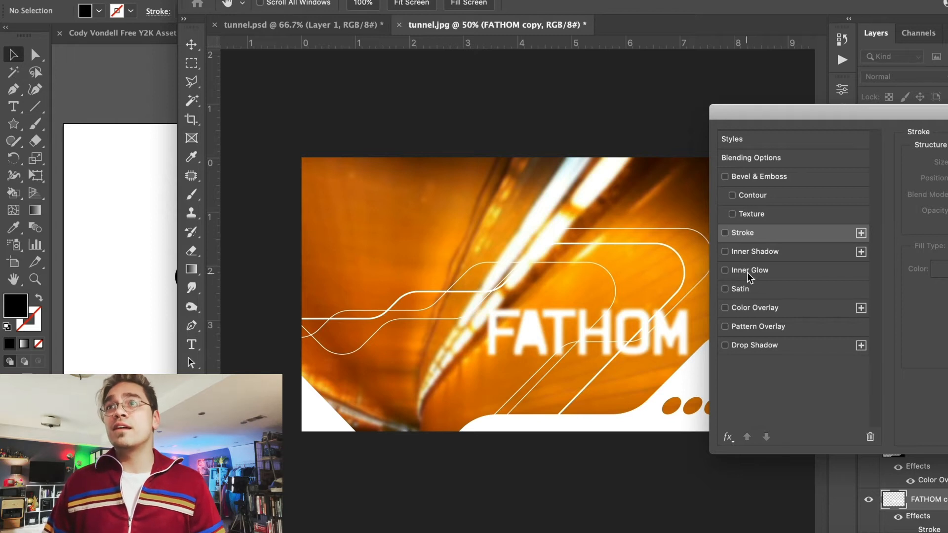
{"action": "left_click", "coordinate": [727, 438]}
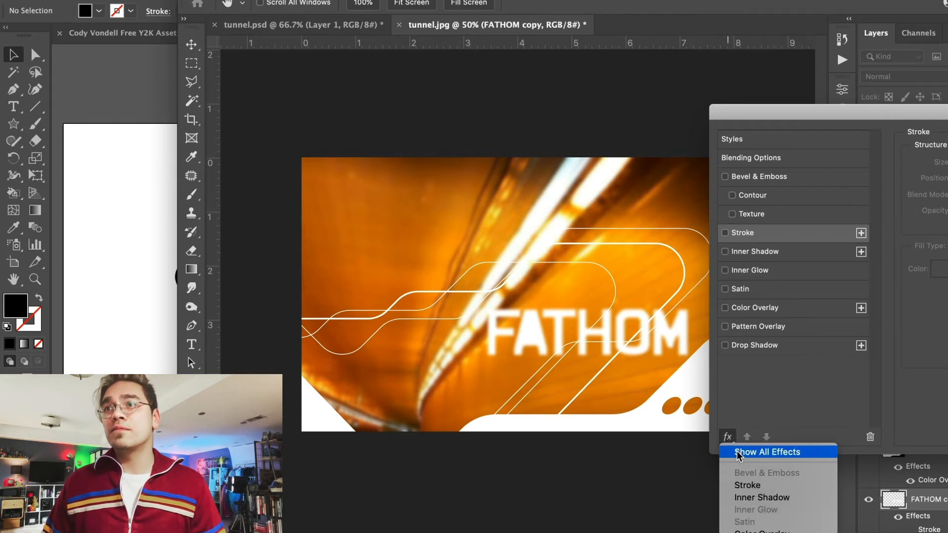
{"action": "left_click", "coordinate": [740, 450]}
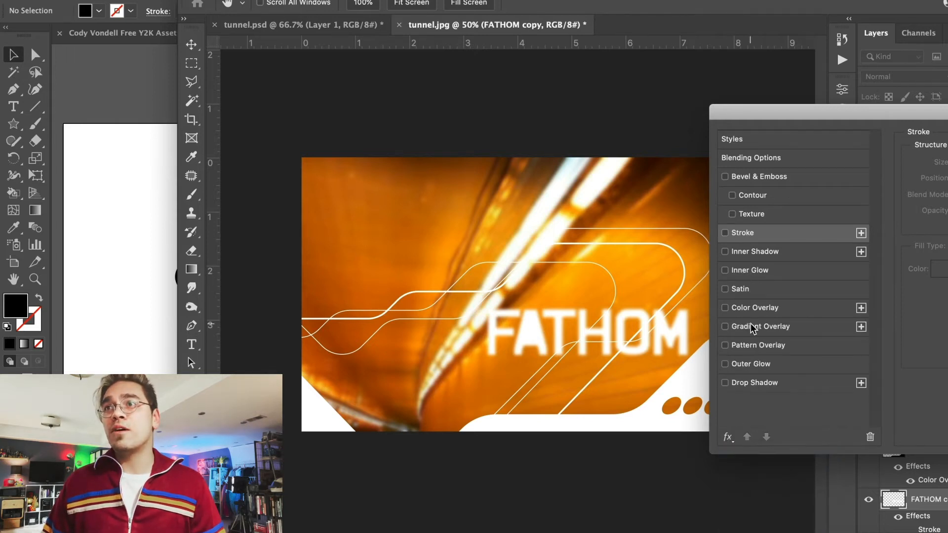
{"action": "left_click", "coordinate": [757, 364]}
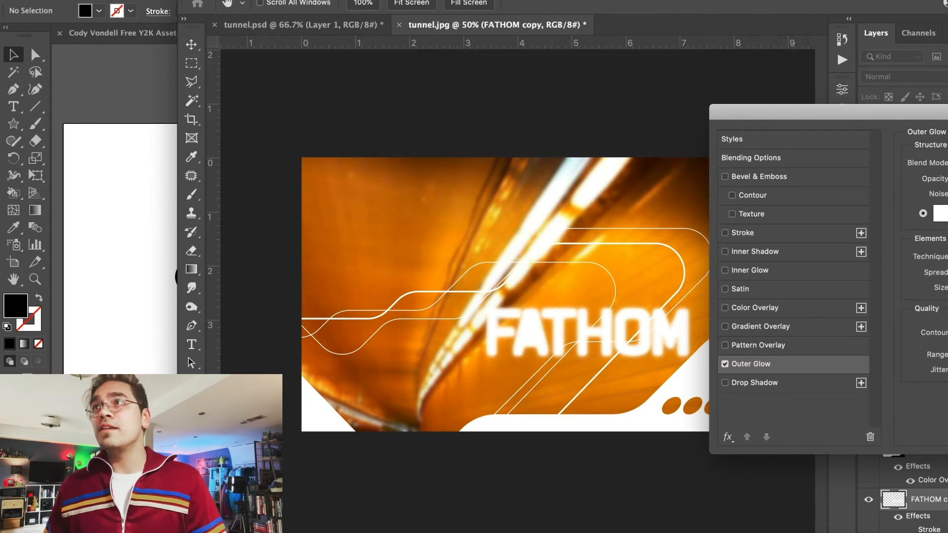
{"action": "key", "text": "Return"}
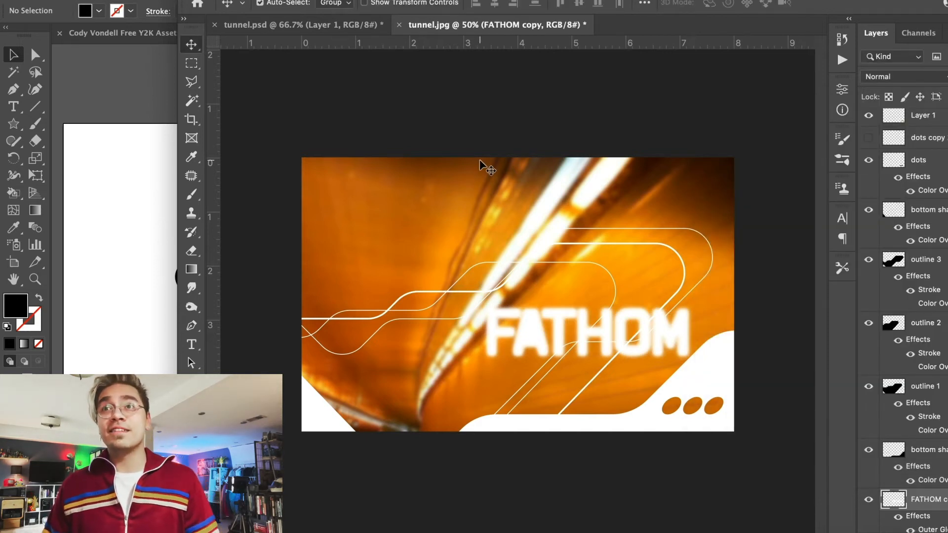
Bring the three-oval dots group from the Y2K assets pack in Illustrator into tunnel.jpg in Photoshop and enlarge it proportionally.
{"action": "left_click", "coordinate": [343, 18]}
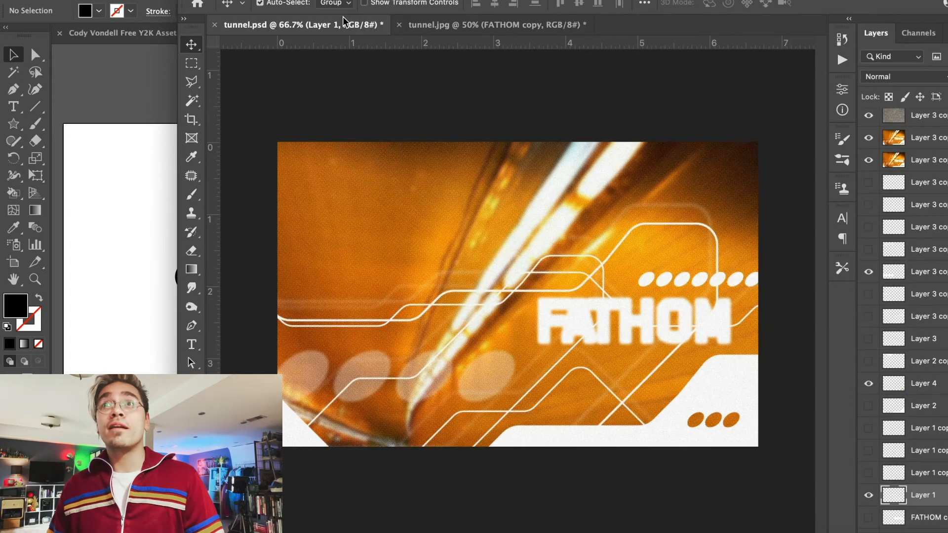
{"action": "left_click", "coordinate": [514, 25]}
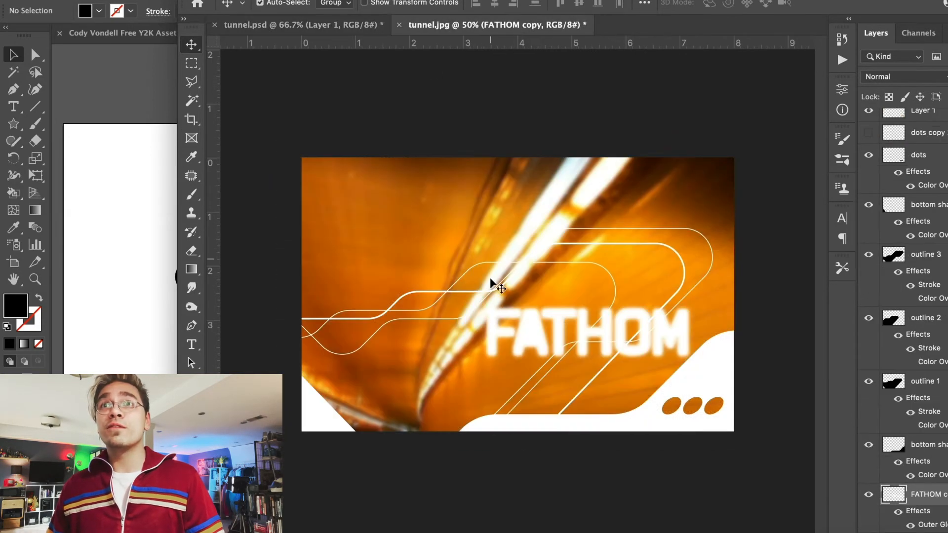
{"action": "left_click", "coordinate": [109, 216]}
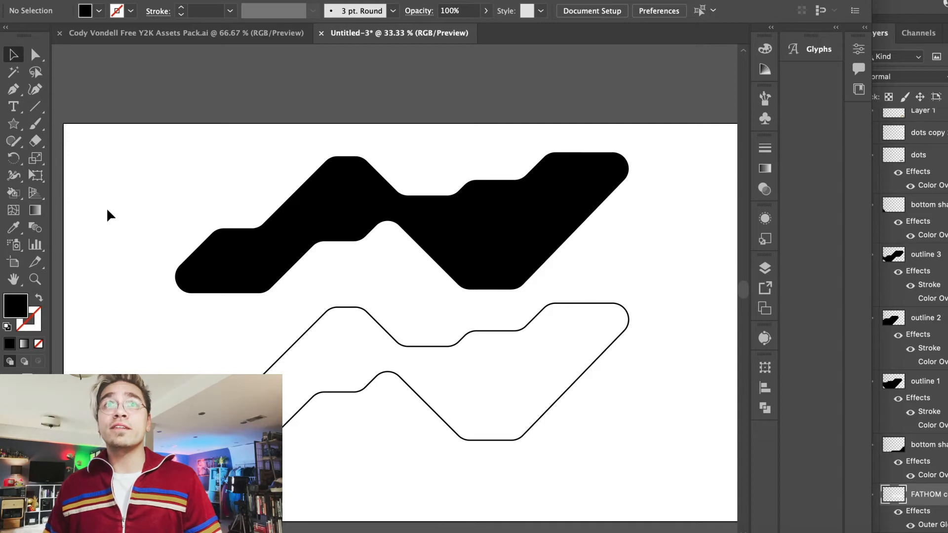
{"action": "left_click", "coordinate": [155, 34]}
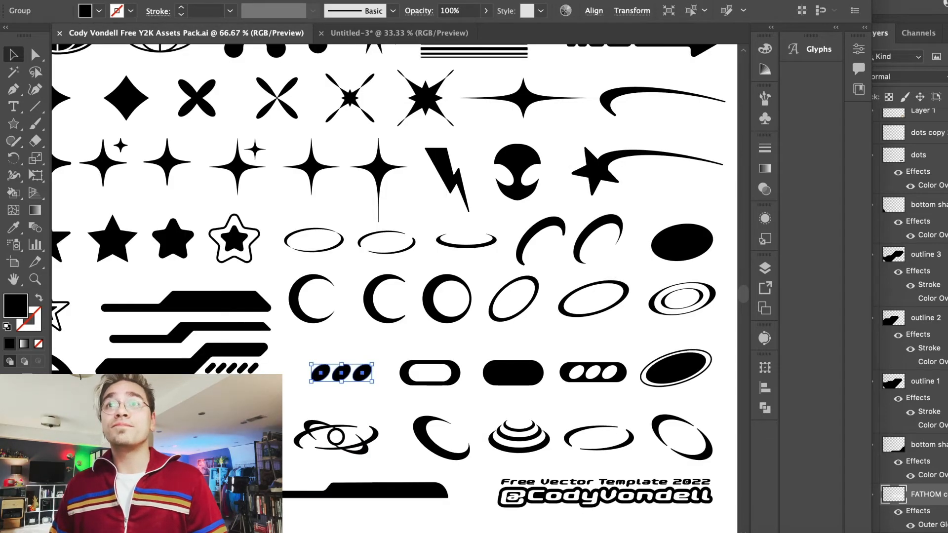
{"action": "left_click", "coordinate": [944, 4]}
{"action": "key", "text": "super+v"}
{"action": "key", "text": "Return"}
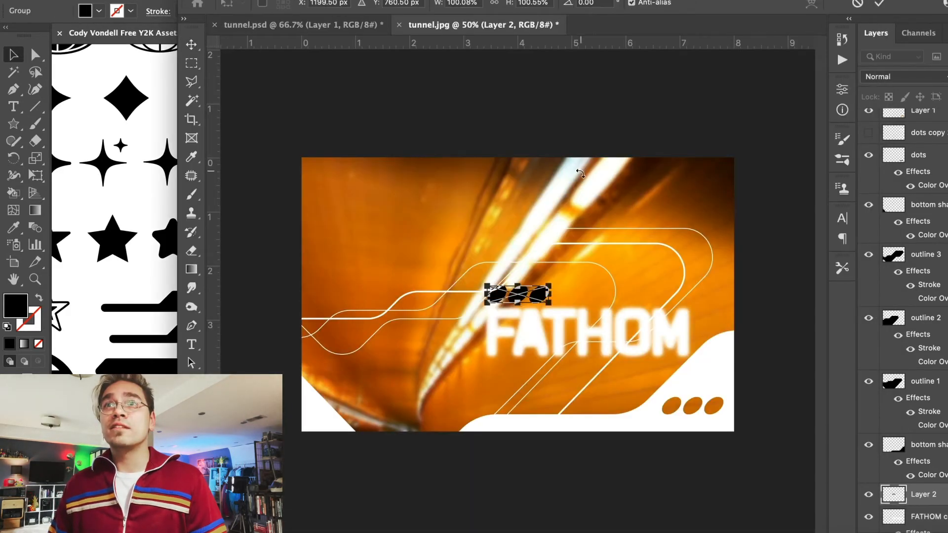
{"action": "left_click_drag", "start_coordinate": [488, 278], "coordinate": [404, 199]}
{"action": "key", "text": "Return"}
Give the large ovals 20% layer opacity and a white Color Overlay, and move them to the canvas's lower-left area.
{"action": "double_click", "coordinate": [935, 494]}
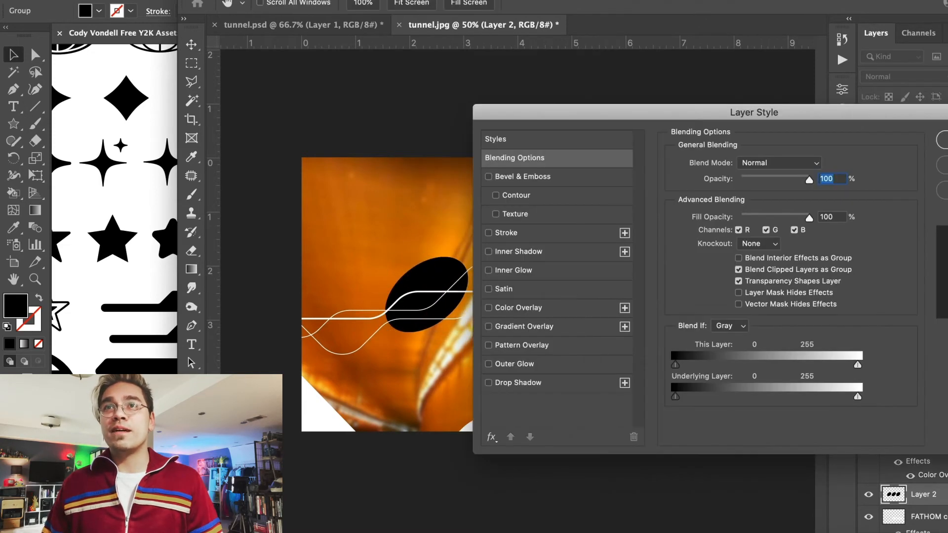
{"action": "type", "text": "20"}
{"action": "left_click", "coordinate": [549, 311]}
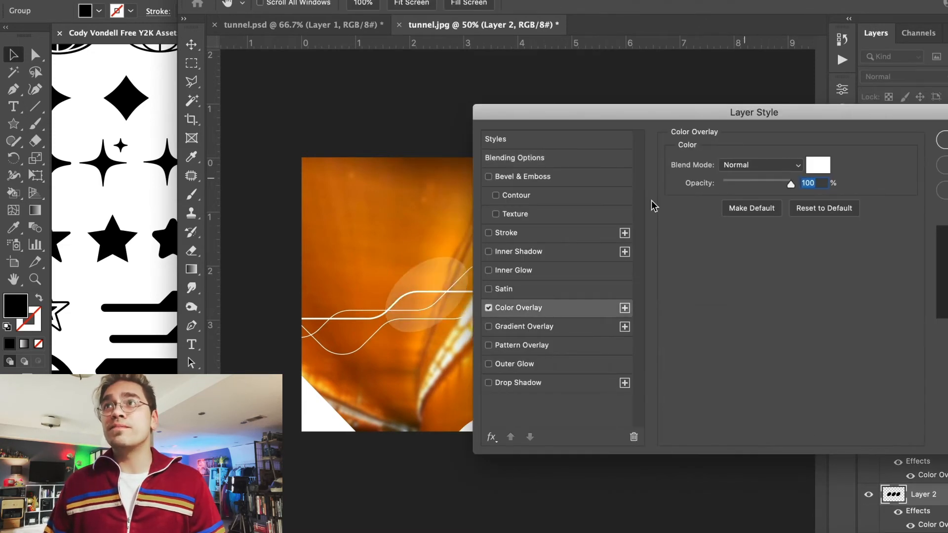
{"action": "key", "text": "Return"}
{"action": "left_click_drag", "start_coordinate": [444, 258], "coordinate": [320, 351]}
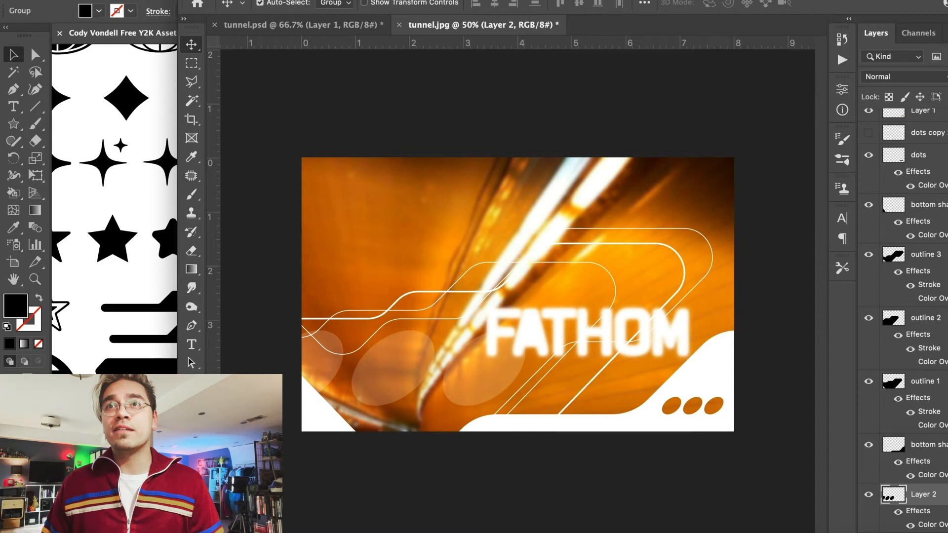
Move the large ovals' layer to the top of the layer stack and rename it "big dots".
{"action": "left_click_drag", "start_coordinate": [389, 368], "coordinate": [385, 219]}
{"action": "key", "text": "super+z"}
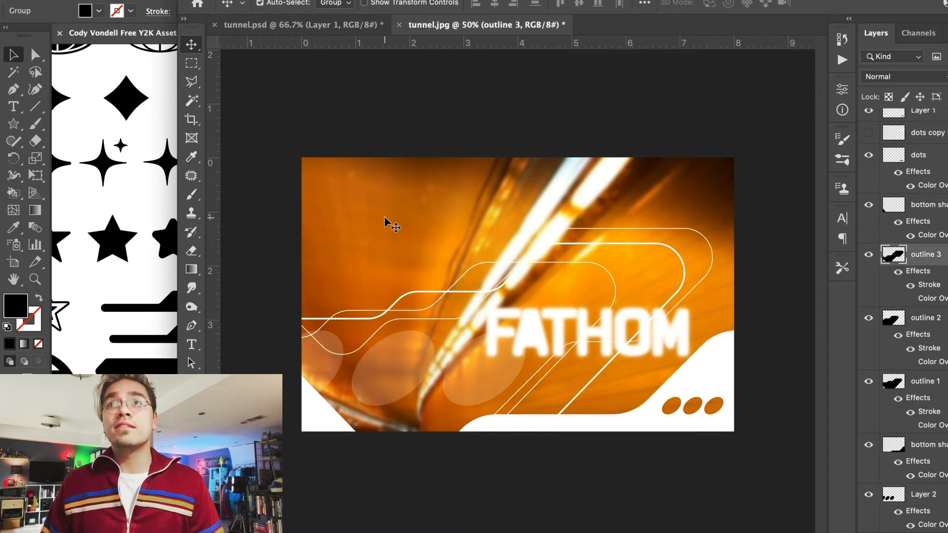
{"action": "left_click_drag", "start_coordinate": [912, 498], "coordinate": [906, 119]}
{"action": "double_click", "coordinate": [908, 119]}
{"action": "type", "text": "big dot"}
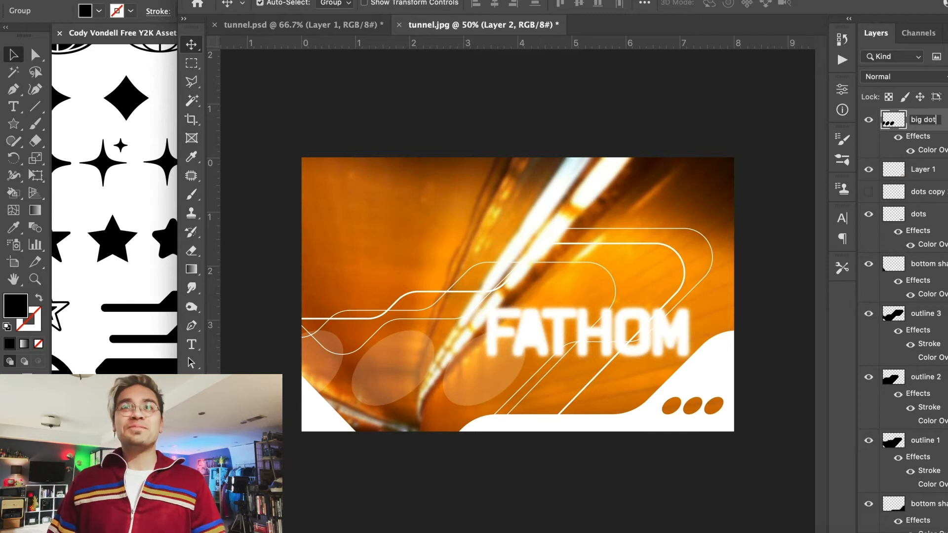
{"action": "type", "text": "s"}
{"action": "key", "text": "Return"}
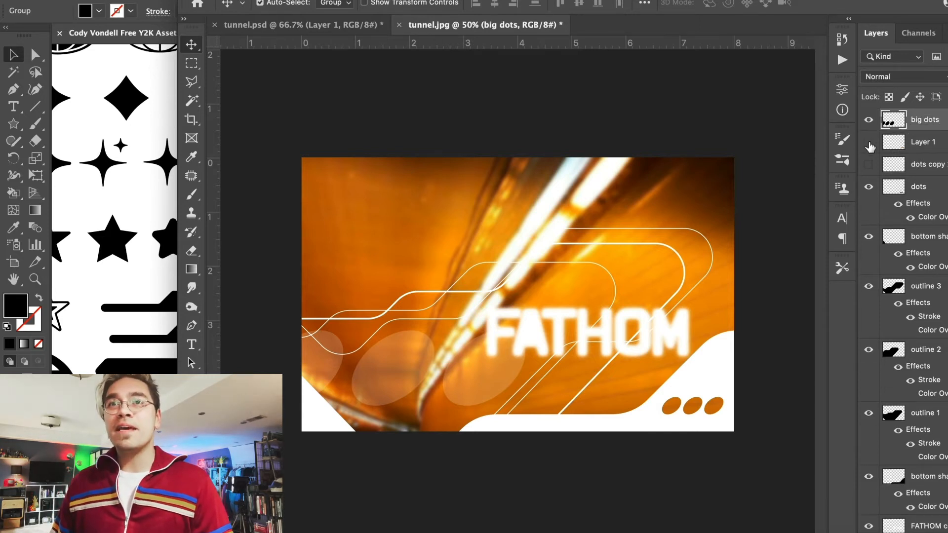
Identify what Layer 1 contains by toggling its visibility, then rename it "dot photo".
{"action": "left_click", "coordinate": [868, 143]}
{"action": "double_click", "coordinate": [919, 143]}
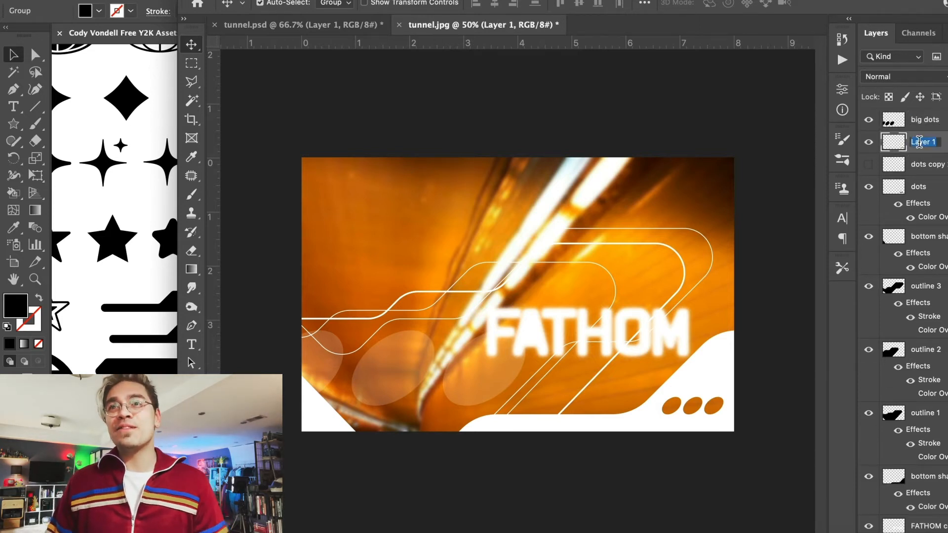
{"action": "type", "text": "dot photo"}
{"action": "key", "text": "Return"}
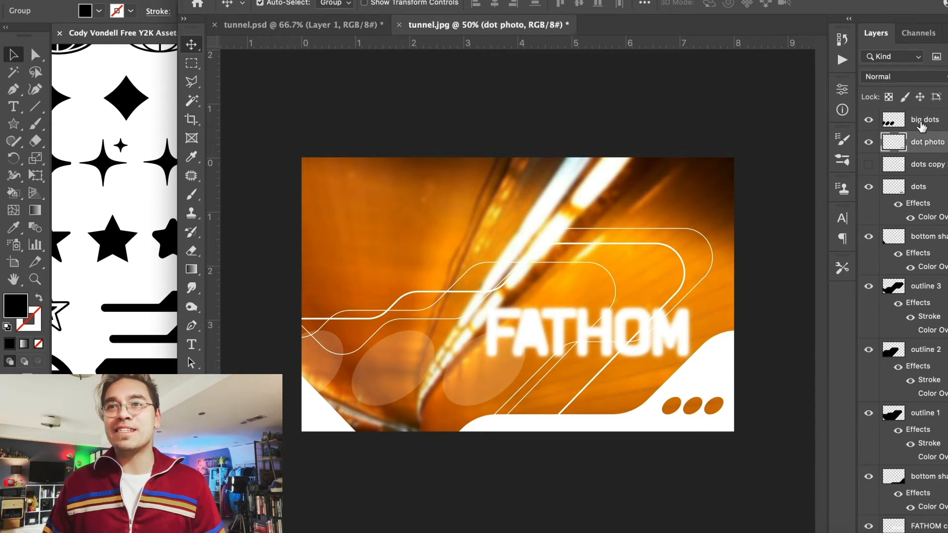
Move the big dots up to the canvas's upper-left area and compare the layout with the finished artwork in tunnel.psd.
{"action": "left_click", "coordinate": [335, 371]}
{"action": "left_click_drag", "start_coordinate": [390, 318], "coordinate": [393, 199]}
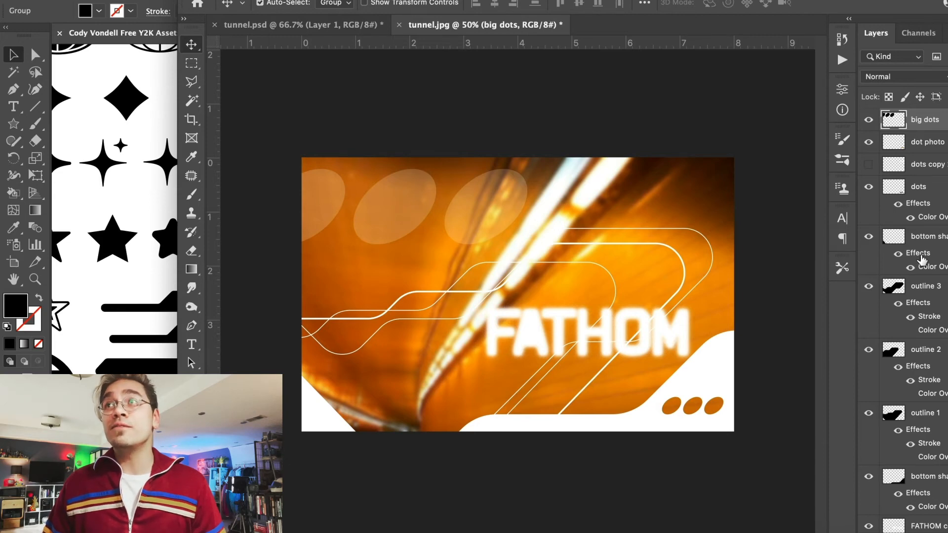
{"action": "left_click", "coordinate": [314, 27]}
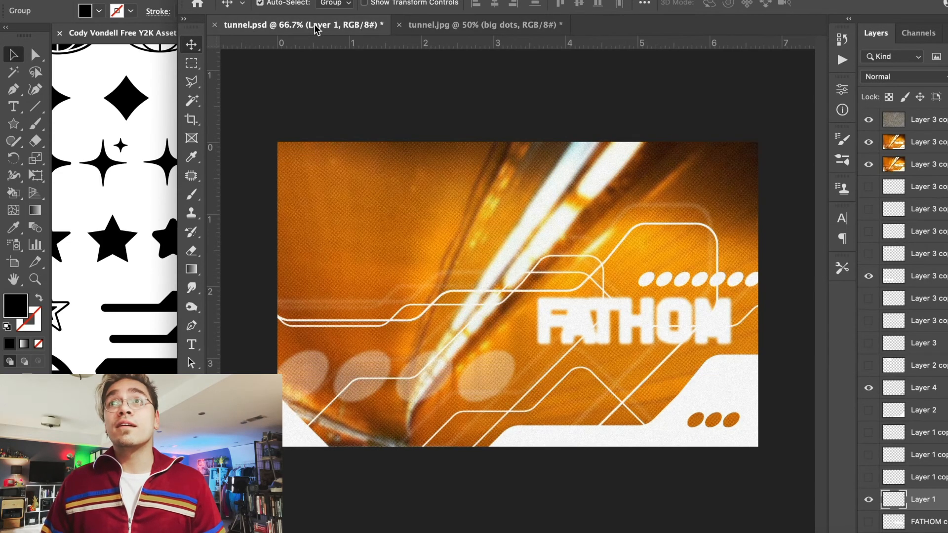
{"action": "left_click", "coordinate": [457, 29]}
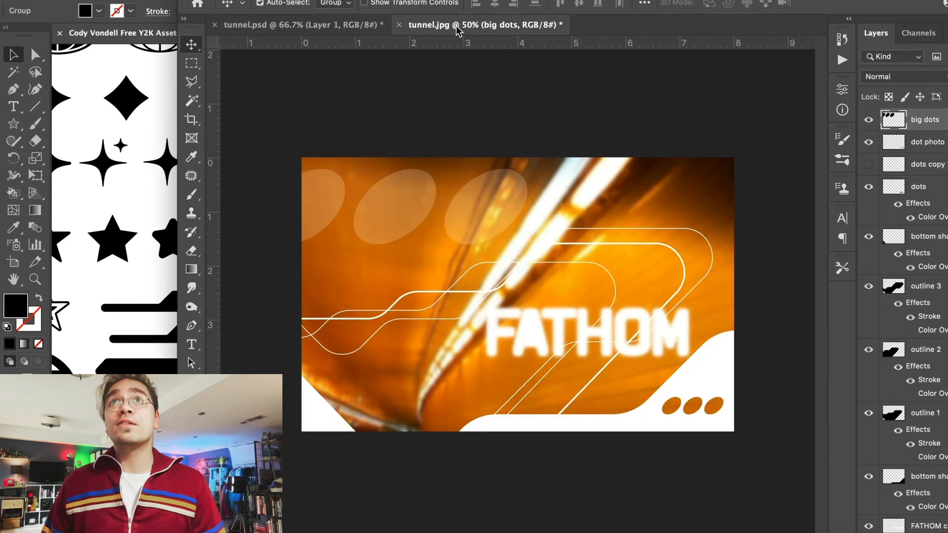
{"action": "left_click", "coordinate": [312, 28]}
{"action": "left_click", "coordinate": [432, 30]}
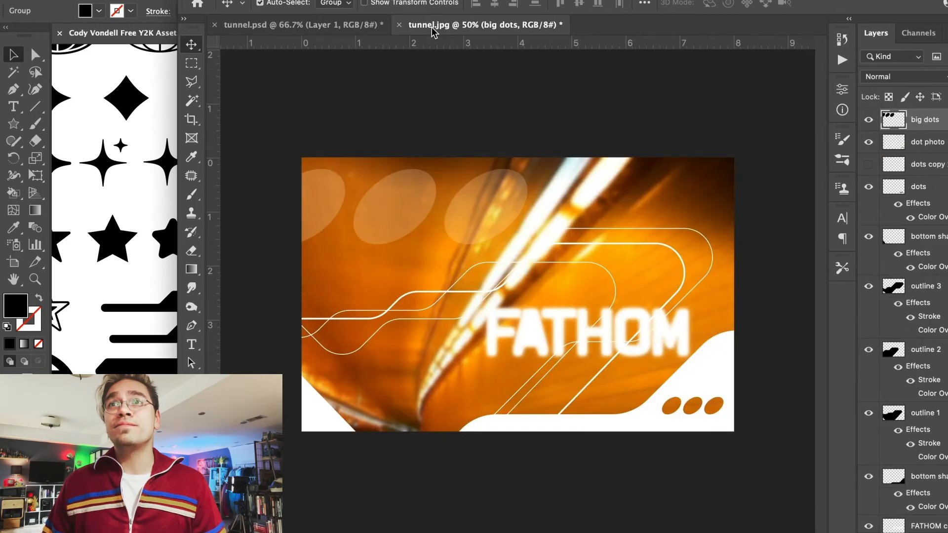
{"action": "left_click", "coordinate": [320, 30]}
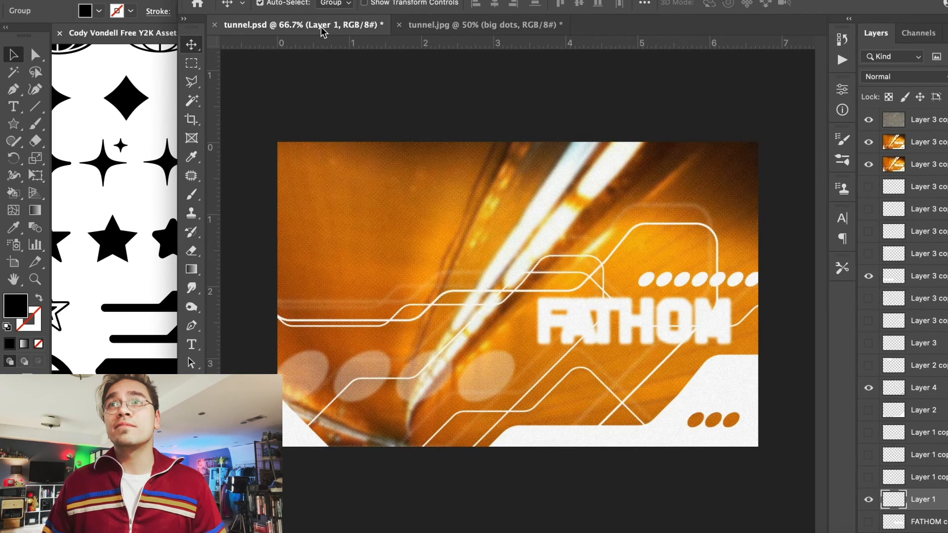
{"action": "left_click", "coordinate": [436, 28]}
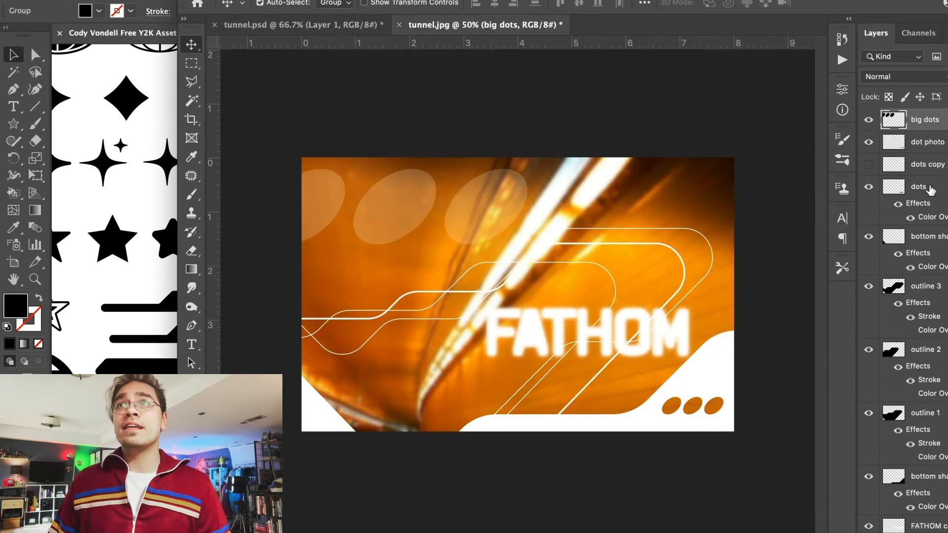
Merge duplicates of all layers, including the background, into one top layer and duplicate the merged layer twice.
{"action": "scroll", "coordinate": [923, 202], "scroll_direction": "down", "scroll_amount": 3}
{"action": "left_click", "coordinate": [931, 526], "text": "shift"}
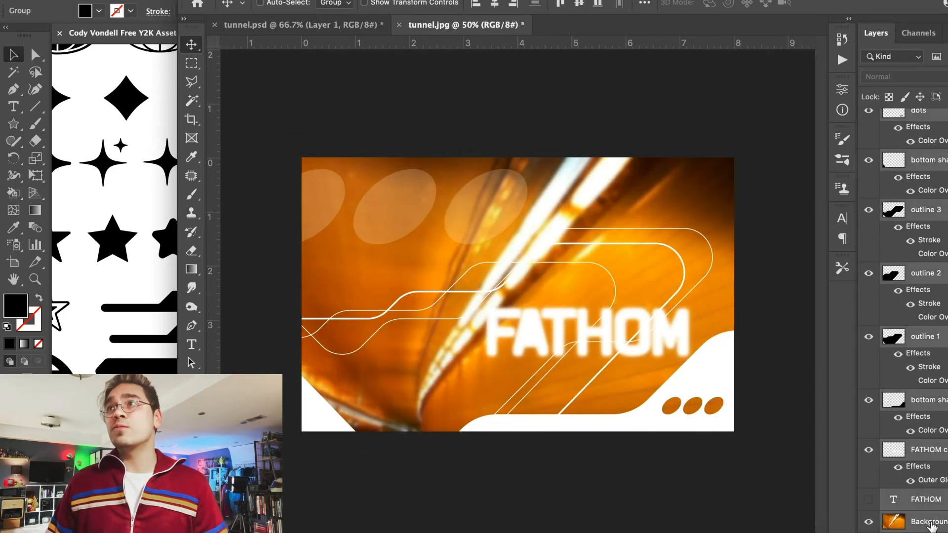
{"action": "key", "text": "super+j"}
{"action": "left_click", "coordinate": [212, 1]}
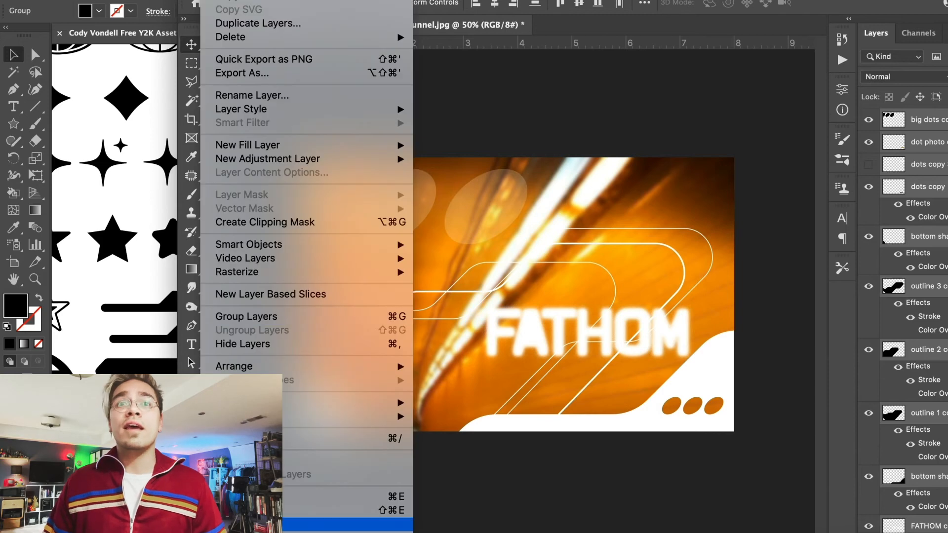
{"action": "left_click", "coordinate": [345, 498]}
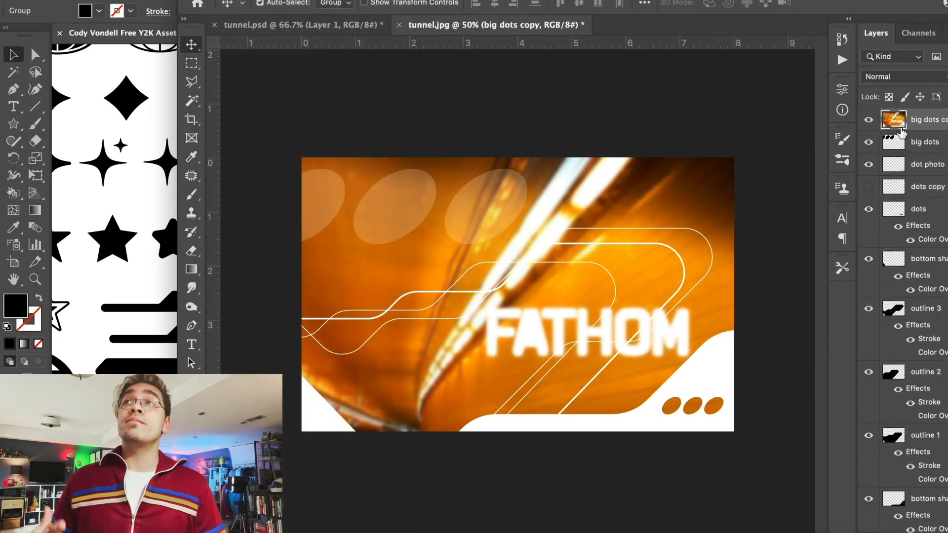
{"action": "key", "text": "super+j"}
{"action": "key", "text": "super+j"}
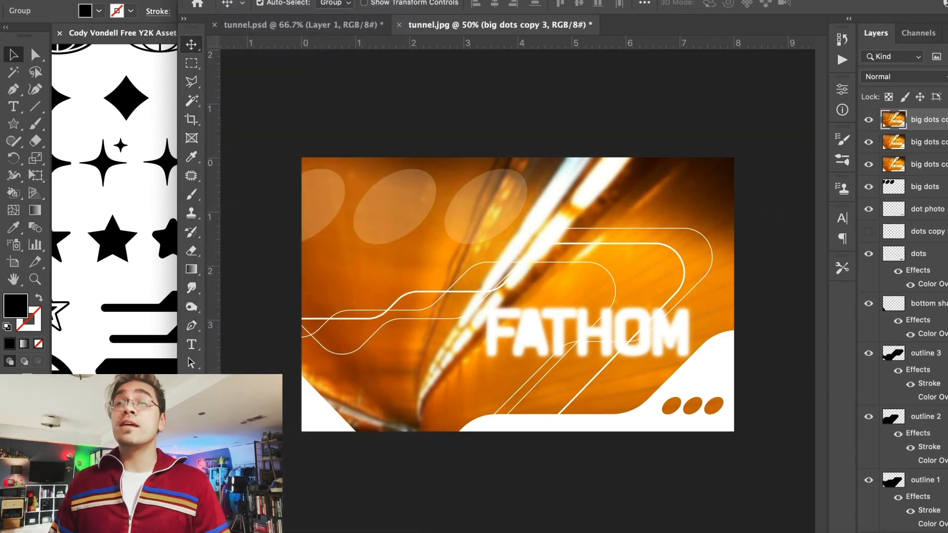
Apply the Add Noise filter to the topmost merged copy and reduce that layer's opacity to 4%.
{"action": "left_click", "coordinate": [336, 2]}
{"action": "mouse_move", "coordinate": [387, 199]}
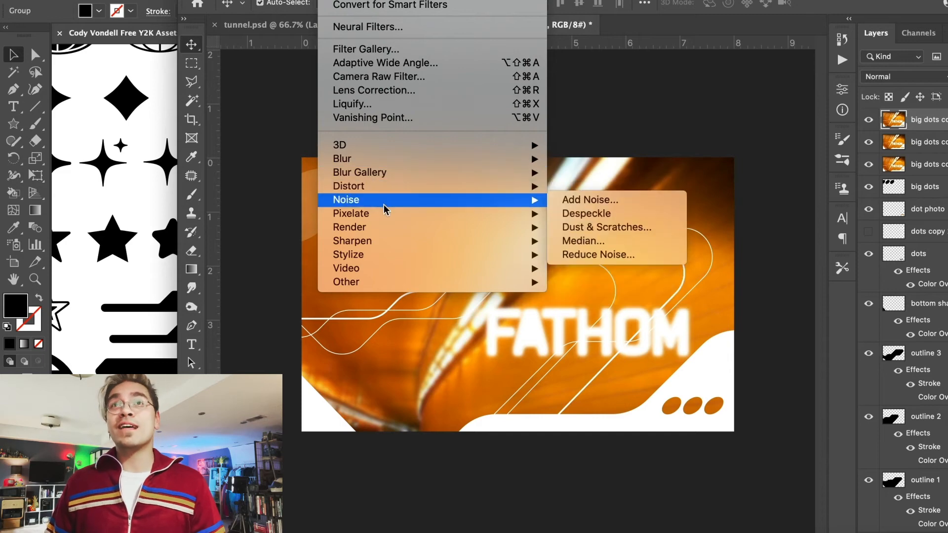
{"action": "left_click", "coordinate": [567, 200]}
{"action": "key", "text": "Return"}
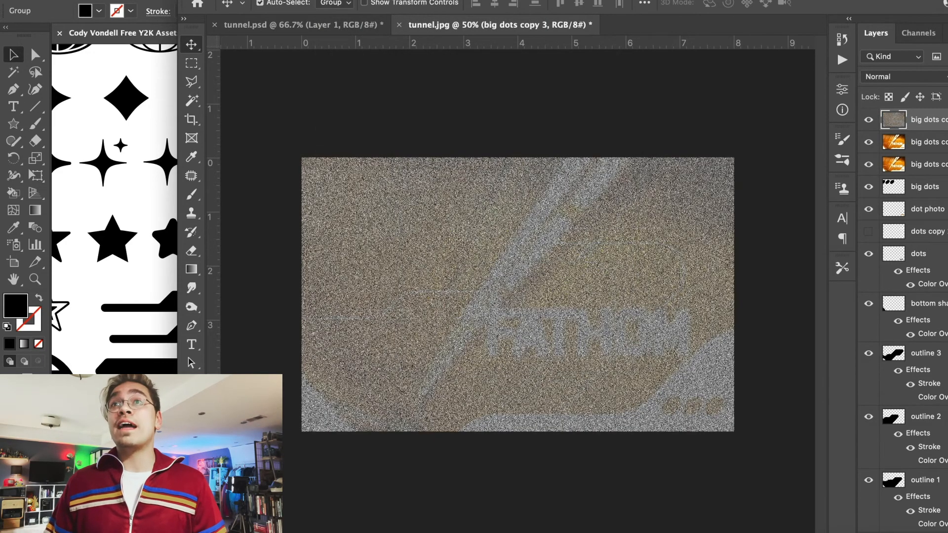
{"action": "double_click", "coordinate": [876, 122]}
{"action": "type", "text": "4"}
{"action": "key", "text": "Return"}
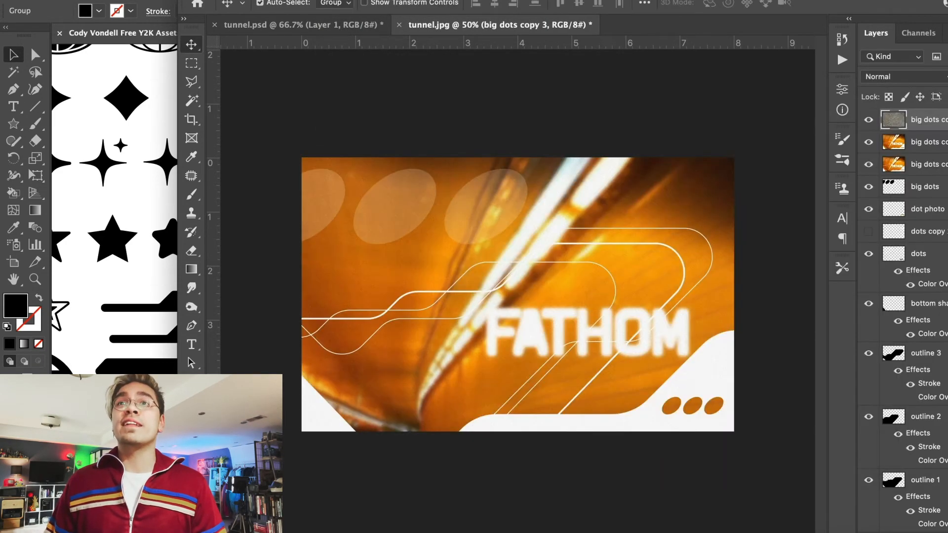
Apply the Color Halftone filter with a maximum radius of 4 pixels to the merged copy directly below the noise layer.
{"action": "left_click", "coordinate": [928, 141]}
{"action": "left_click", "coordinate": [331, 1]}
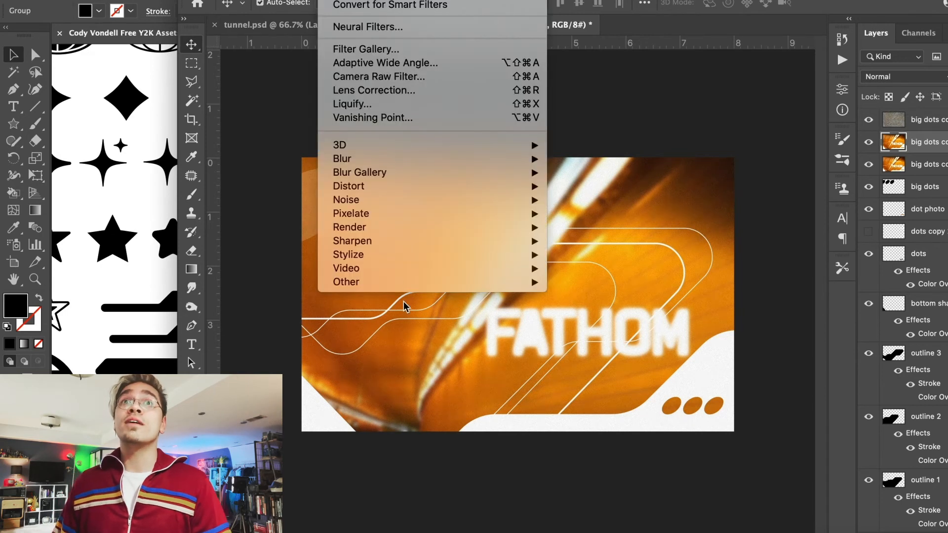
{"action": "mouse_move", "coordinate": [416, 215]}
{"action": "left_click", "coordinate": [551, 215]}
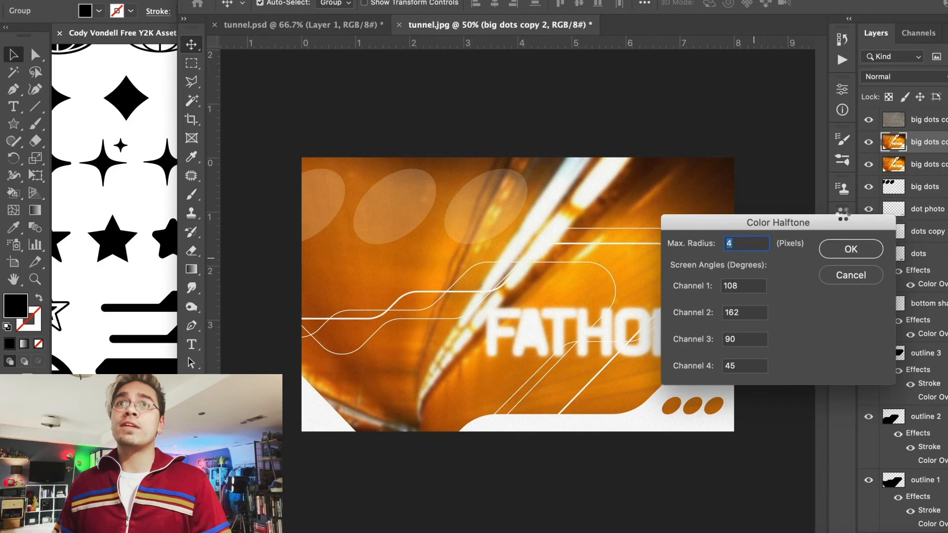
{"action": "key", "text": "Return"}
Examine the halftone pattern up close on the title and the small corner dots, and judge it over the whole artwork.
{"action": "key", "text": "super+equal"}
{"action": "key", "text": "super+equal"}
{"action": "key", "text": "super+equal"}
{"action": "key", "text": "super+equal"}
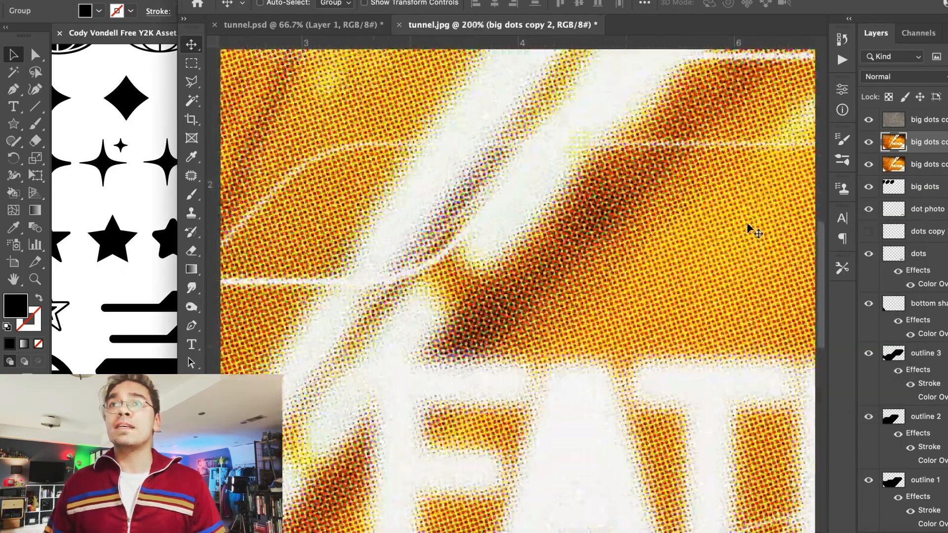
{"action": "key", "text": "super+minus"}
{"action": "key", "text": "super+minus"}
{"action": "key", "text": "super+minus"}
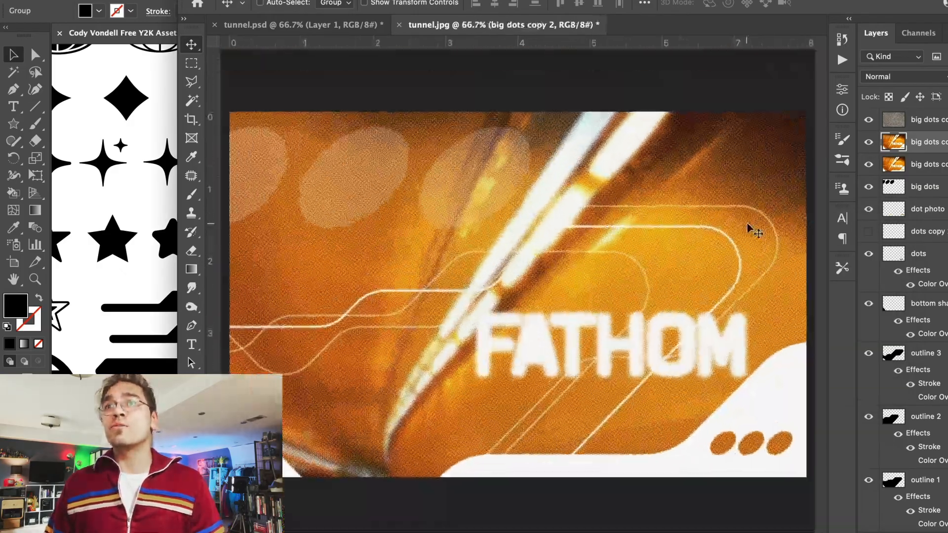
{"action": "key", "text": "super+equal"}
{"action": "key", "text": "super+equal"}
{"action": "key", "text": "super+equal"}
{"action": "key", "text": "super+equal"}
{"action": "scroll", "coordinate": [489, 221], "scroll_direction": "down", "scroll_amount": 10}
{"action": "scroll", "coordinate": [489, 221], "scroll_direction": "right", "scroll_amount": 15}
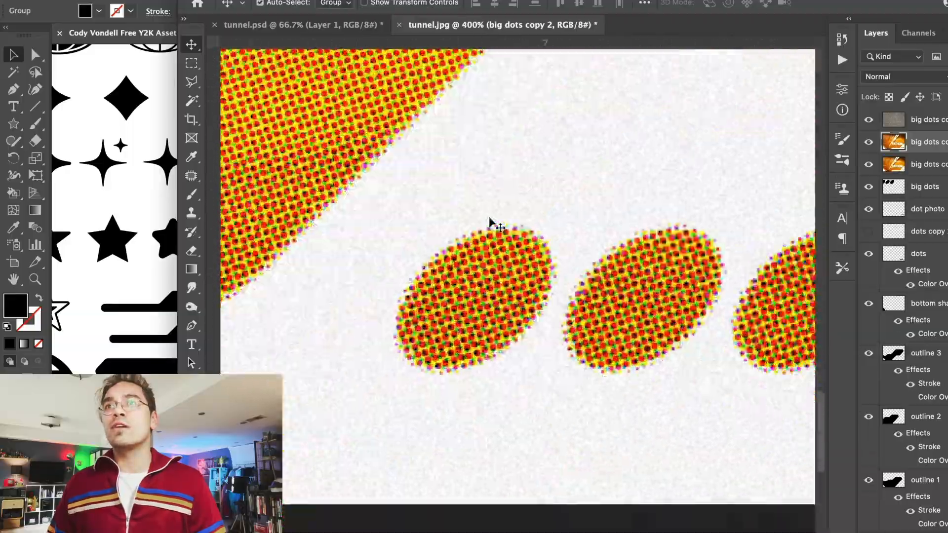
{"action": "scroll", "coordinate": [489, 221], "scroll_direction": "up", "scroll_amount": 5}
{"action": "scroll", "coordinate": [489, 221], "scroll_direction": "left", "scroll_amount": 8}
{"action": "key", "text": "super+minus"}
{"action": "key", "text": "super+minus"}
{"action": "key", "text": "super+minus"}
{"action": "key", "text": "super+minus"}
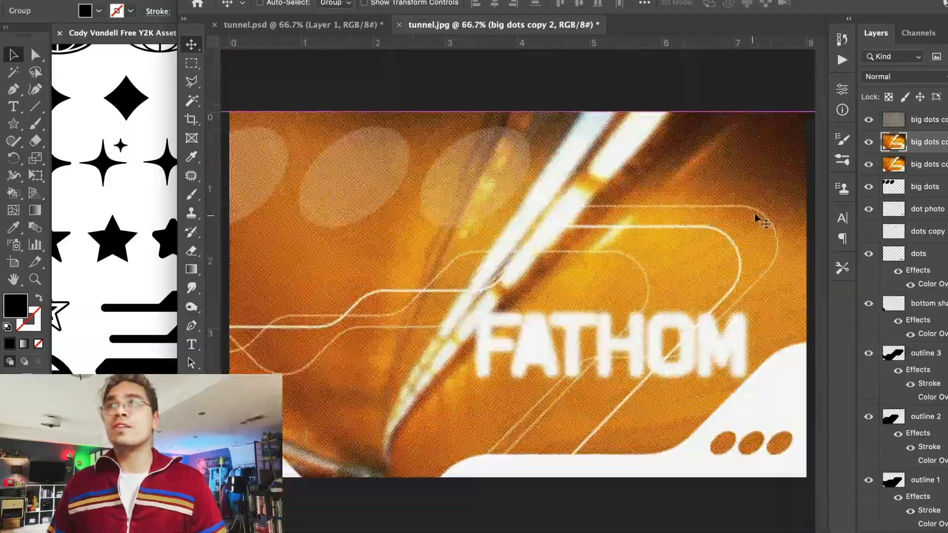
Reduce the halftone layer's opacity to 30%.
{"action": "double_click", "coordinate": [907, 145]}
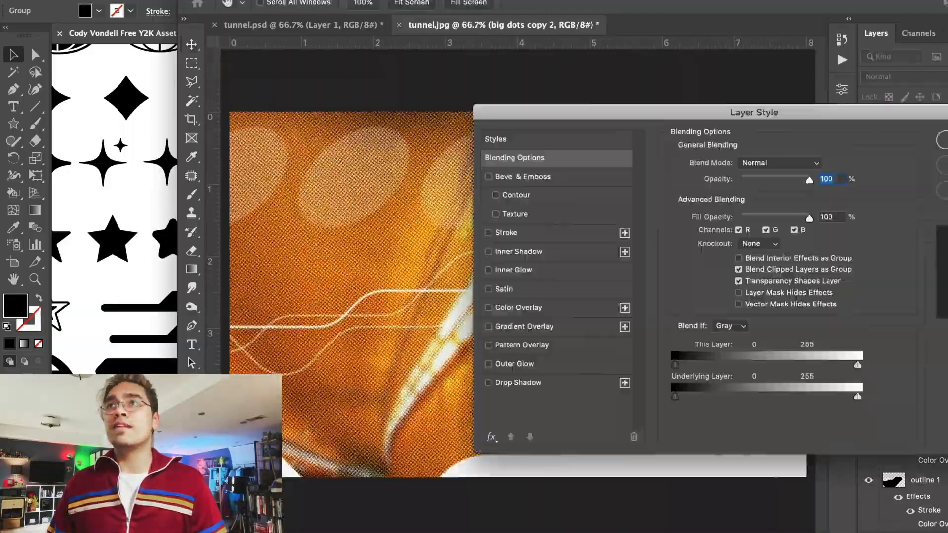
{"action": "type", "text": "30"}
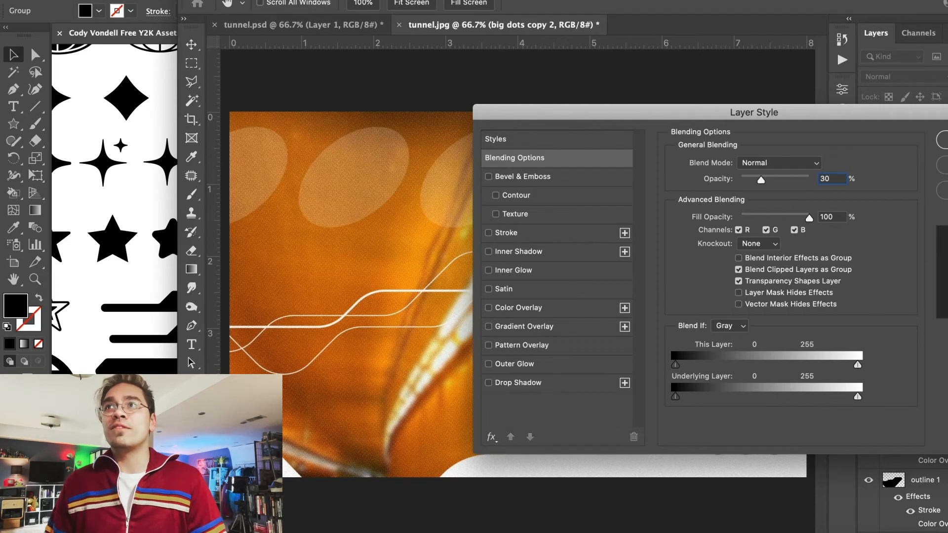
{"action": "key", "text": "Return"}
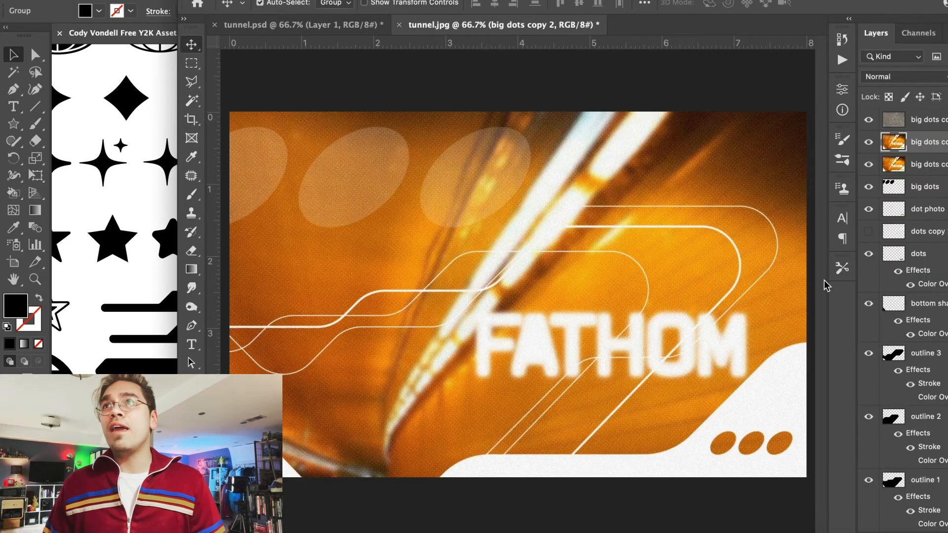
Compare the textured FATHOM composition with the finished artwork in tunnel.psd.
{"action": "key", "text": "super+minus"}
{"action": "left_click", "coordinate": [367, 25]}
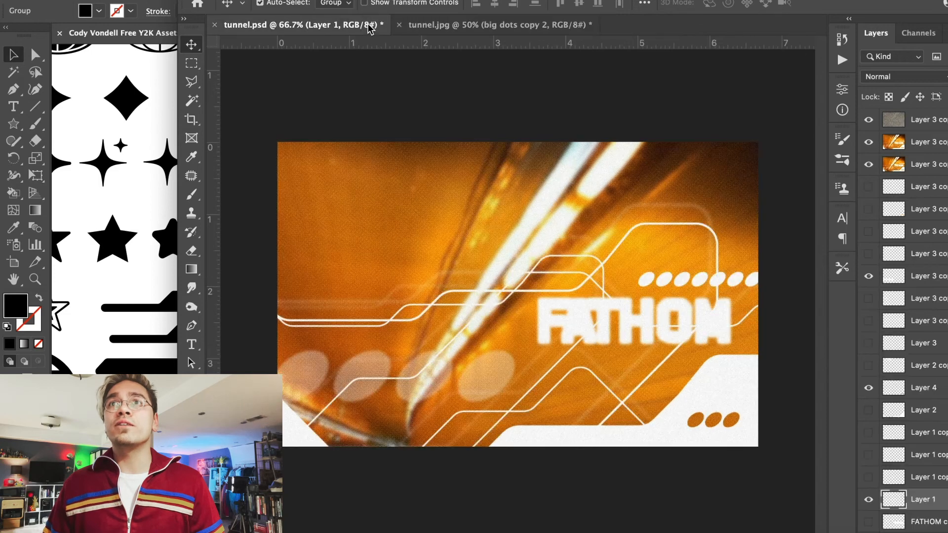
{"action": "left_click", "coordinate": [481, 27]}
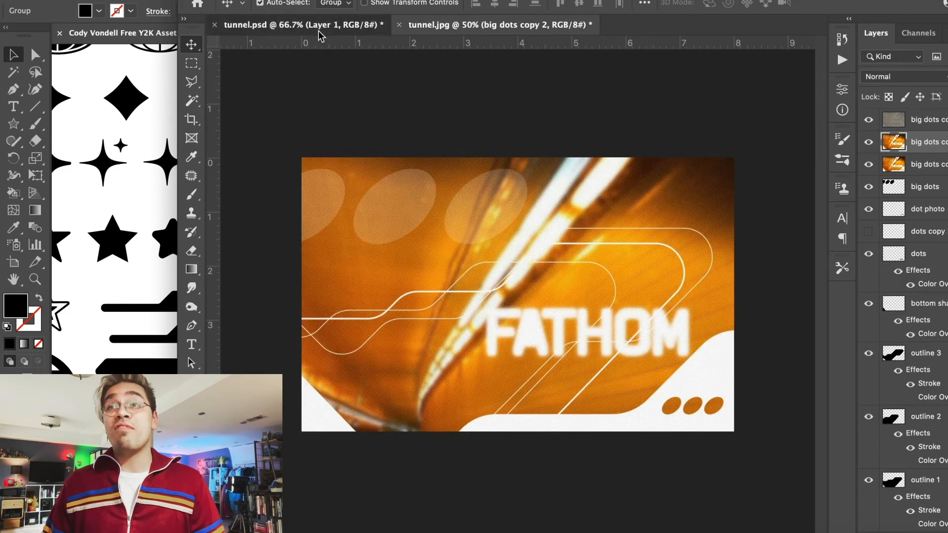
{"action": "left_click", "coordinate": [322, 27]}
{"action": "left_click", "coordinate": [451, 27]}
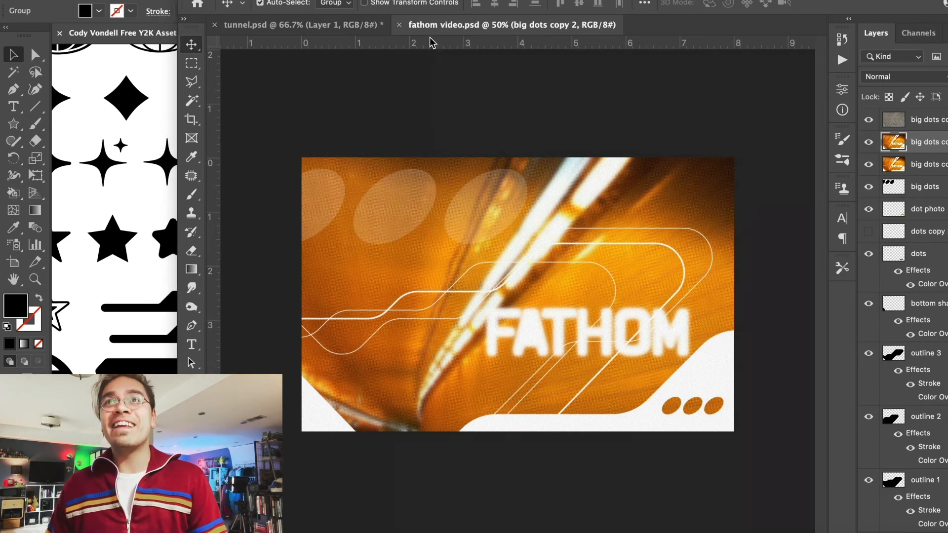
Save a JPEG copy of the artwork as fathom video.jpg in the Graphics folder.
{"action": "left_click", "coordinate": [64, 0]}
{"action": "mouse_move", "coordinate": [116, 0]}
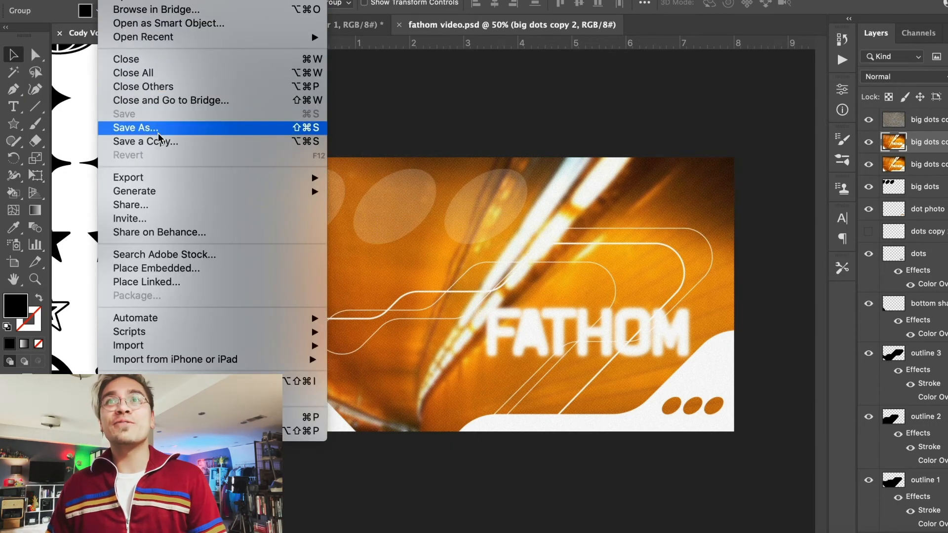
{"action": "left_click", "coordinate": [159, 142]}
{"action": "left_click", "coordinate": [516, 393]}
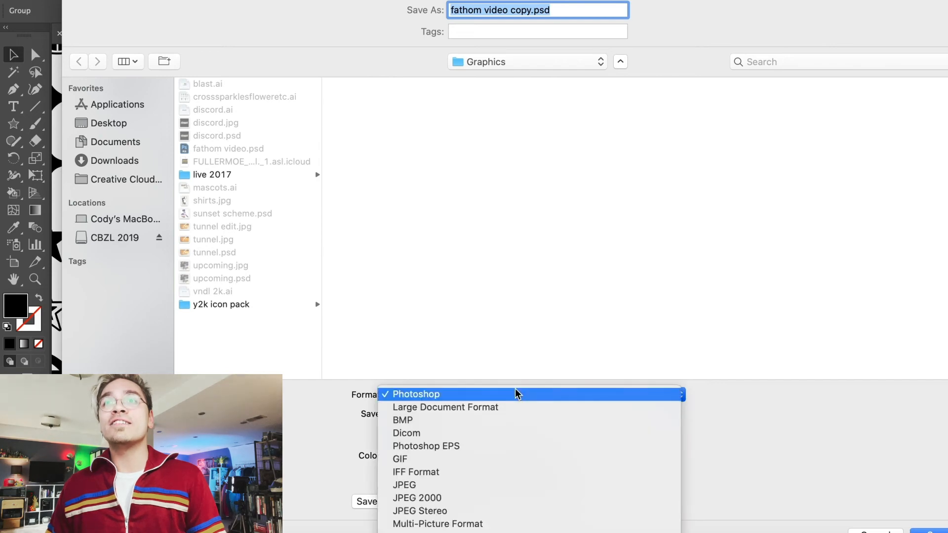
{"action": "left_click", "coordinate": [495, 485]}
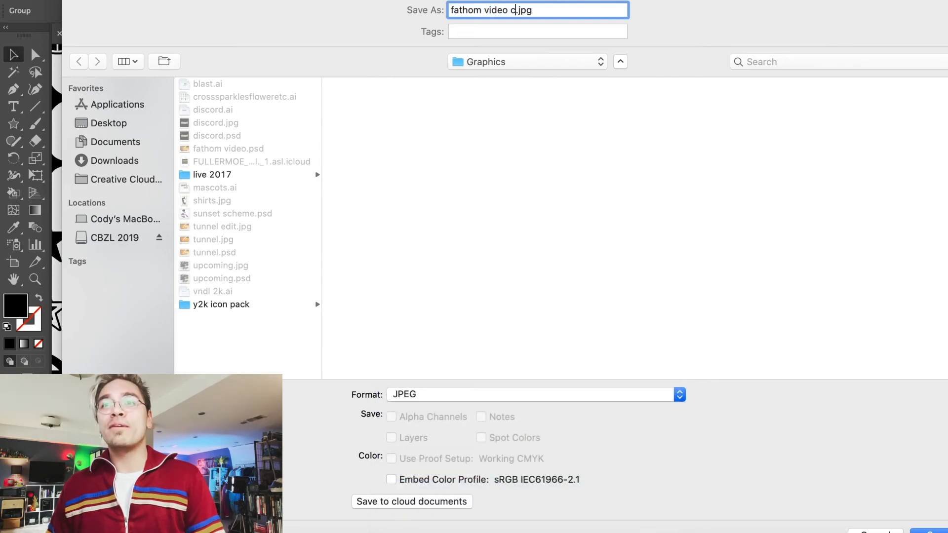
{"action": "key", "text": "Return"}
{"action": "key", "text": "Return"}
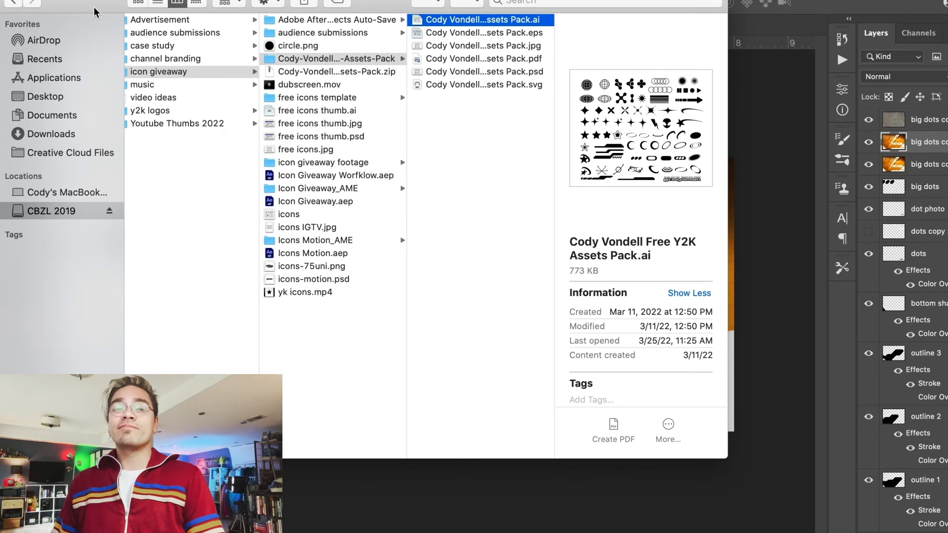
Switch to Finder, find fathom video.jpg in the Graphics folder and open it in Photoshop.
{"action": "left_click_drag", "start_coordinate": [95, 11], "coordinate": [574, 302]}
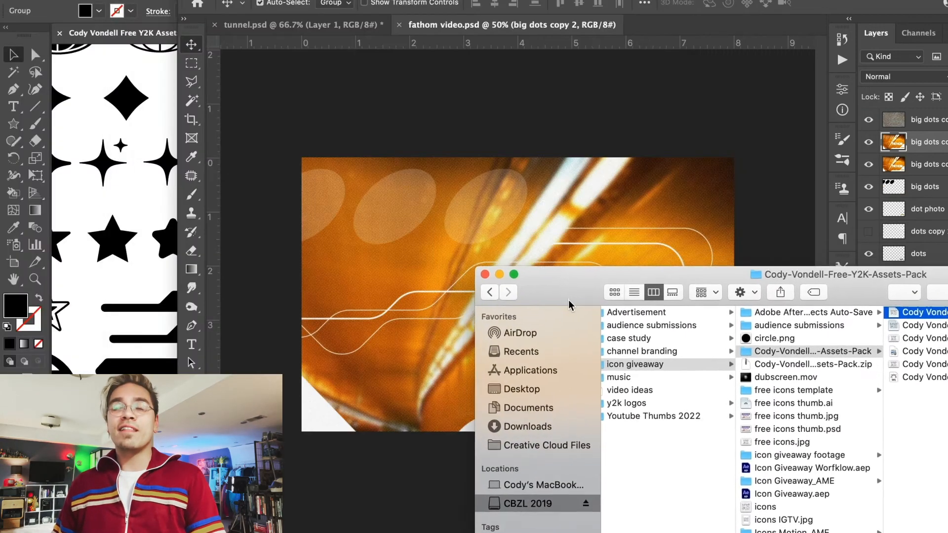
{"action": "key", "text": "Left"}
{"action": "key", "text": "Left"}
{"action": "key", "text": "Left"}
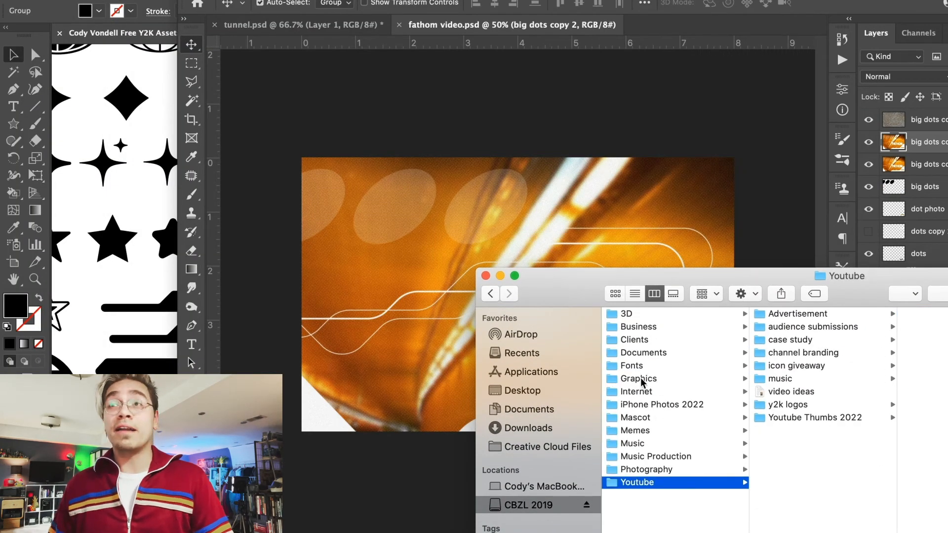
{"action": "left_click", "coordinate": [641, 380]}
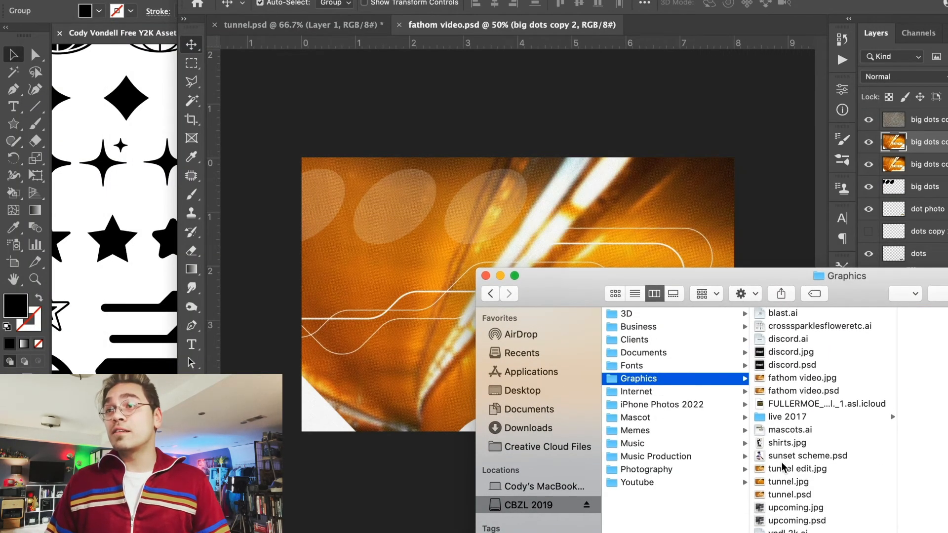
{"action": "left_click", "coordinate": [785, 392]}
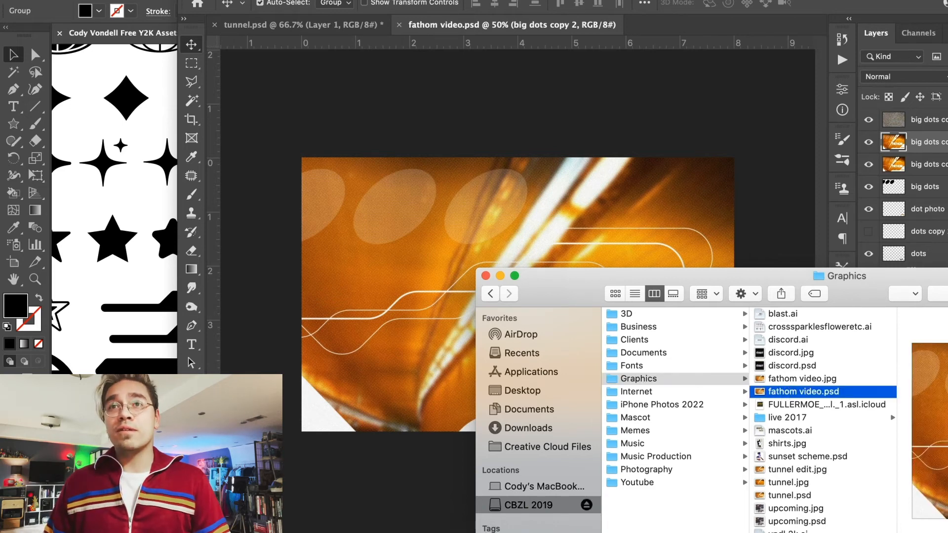
{"action": "double_click", "coordinate": [786, 379]}
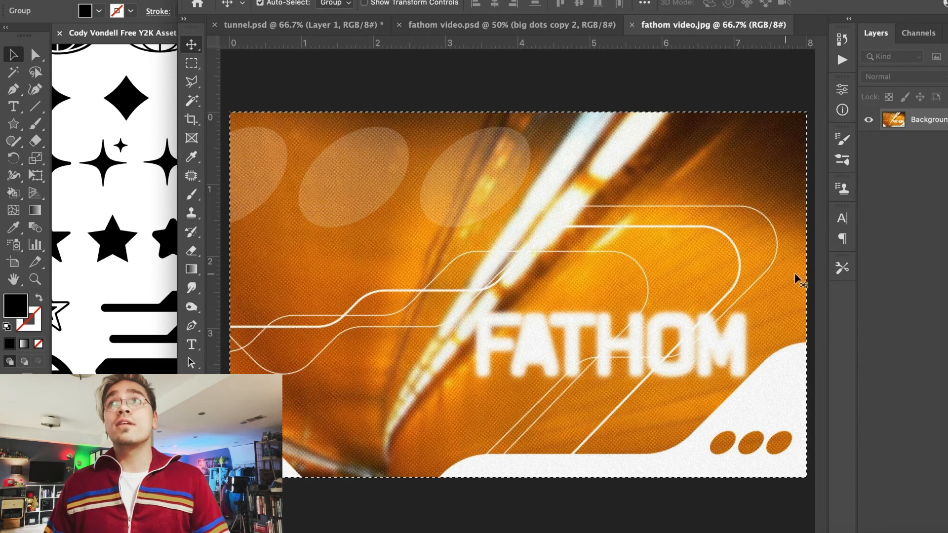
Convert the JPEG's Background into a regular layer and clear the selection around the artwork.
{"action": "double_click", "coordinate": [928, 120]}
{"action": "key", "text": "Return"}
{"action": "key", "text": "super+minus"}
{"action": "key", "text": "super+minus"}
{"action": "key", "text": "super+minus"}
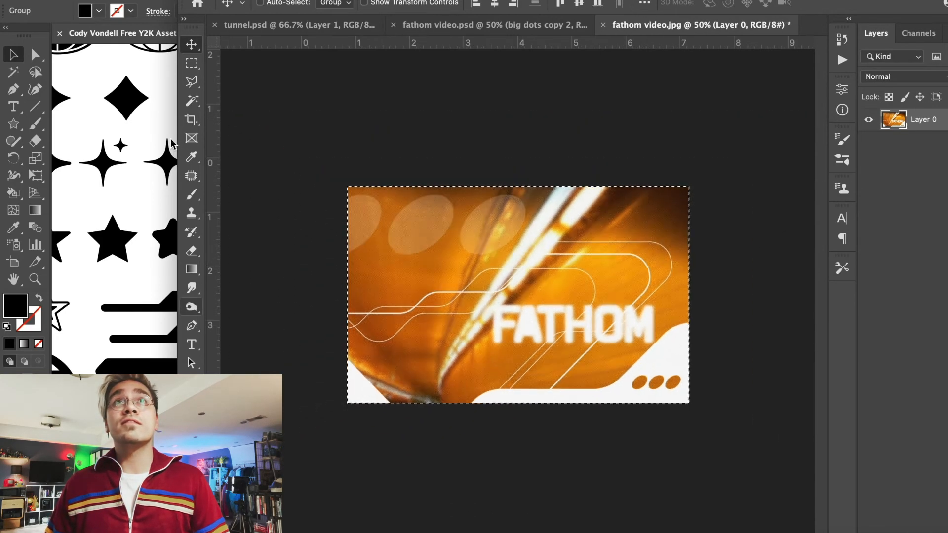
{"action": "left_click", "coordinate": [192, 66]}
{"action": "left_click", "coordinate": [281, 125]}
Enlarge the canvas to 12 by 12 inches with the artwork centred.
{"action": "left_click", "coordinate": [166, 0]}
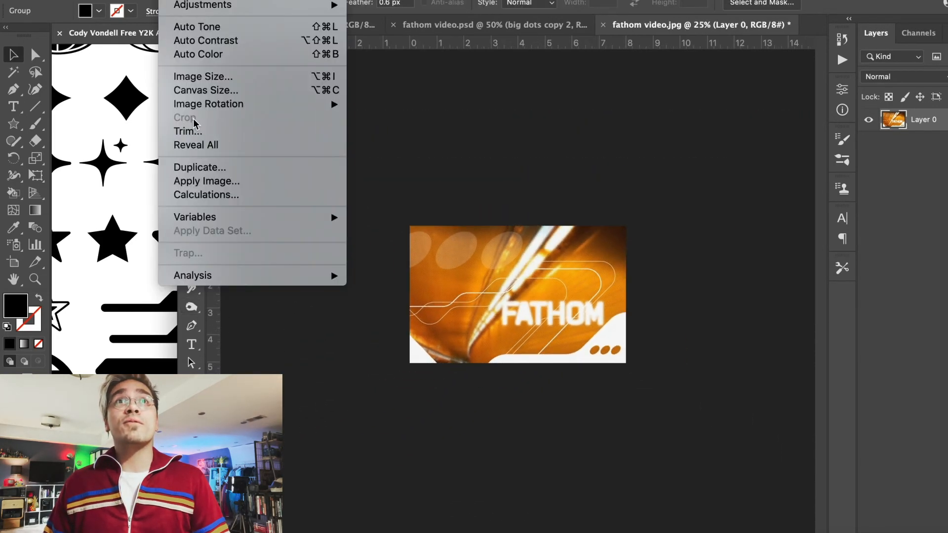
{"action": "left_click", "coordinate": [210, 88]}
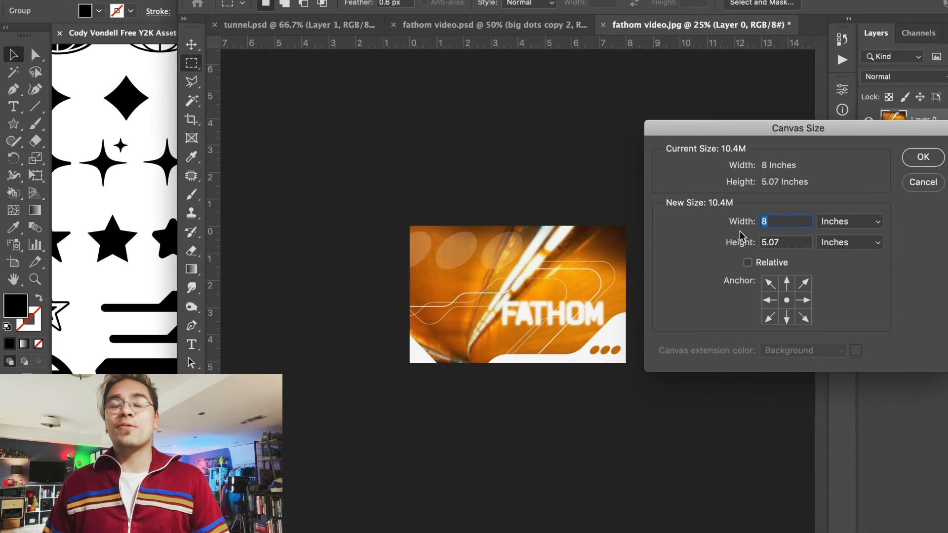
{"action": "key", "text": "Return"}
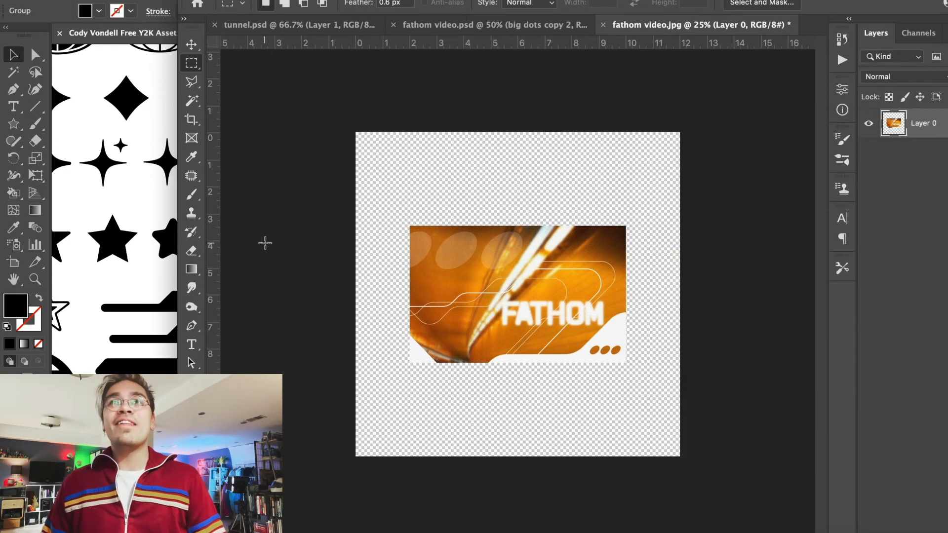
Add a white rectangle about 14.2 by 14.1 inches behind the artwork, covering the whole canvas.
{"action": "key", "text": "u"}
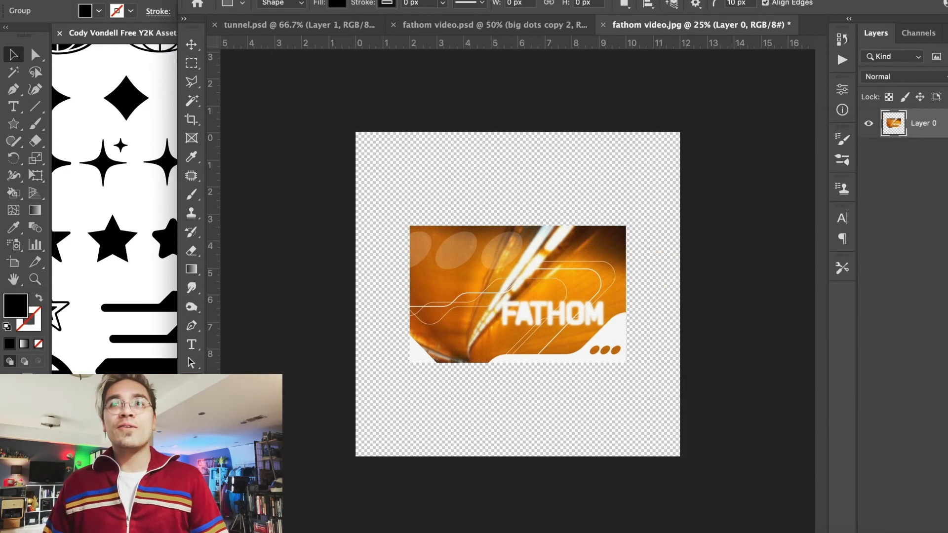
{"action": "left_click_drag", "start_coordinate": [326, 115], "coordinate": [709, 496]}
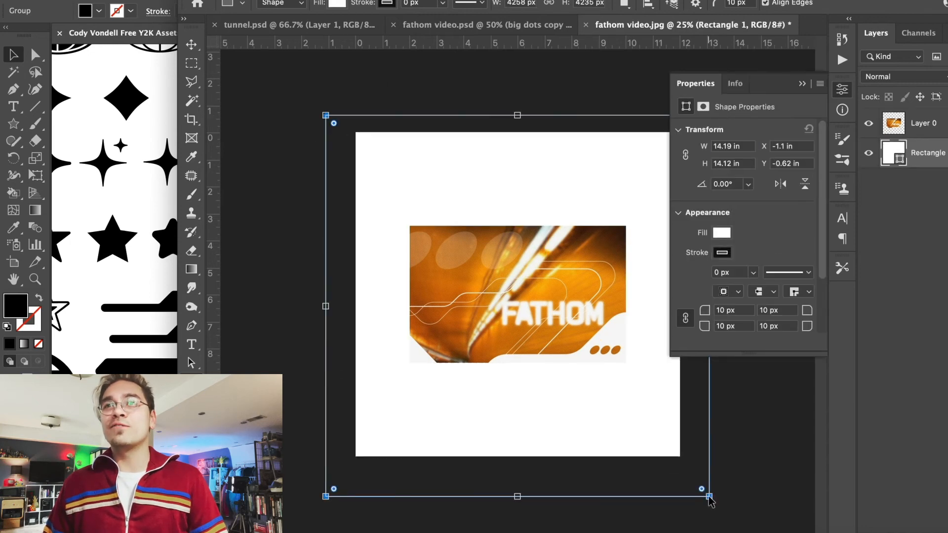
{"action": "key", "text": "v"}
{"action": "left_click", "coordinate": [802, 84]}
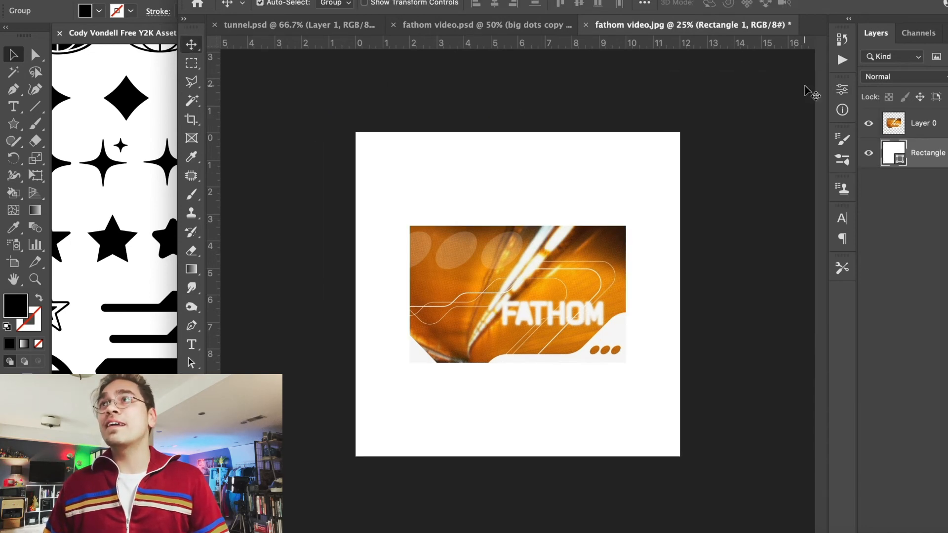
Add a subtle Multiply drop shadow at 120° to the artwork layer, lowering its opacity, distance and size.
{"action": "left_click", "coordinate": [516, 279]}
{"action": "double_click", "coordinate": [946, 120]}
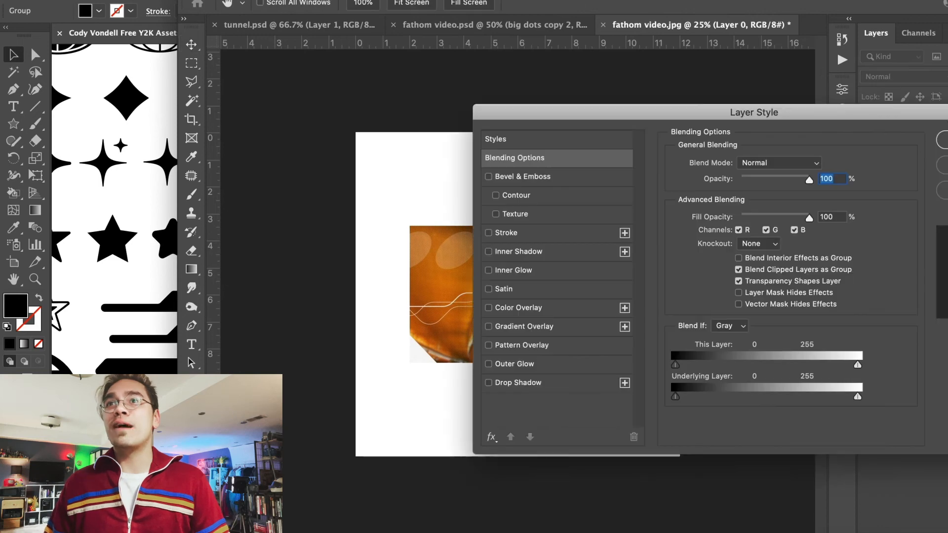
{"action": "left_click", "coordinate": [540, 383]}
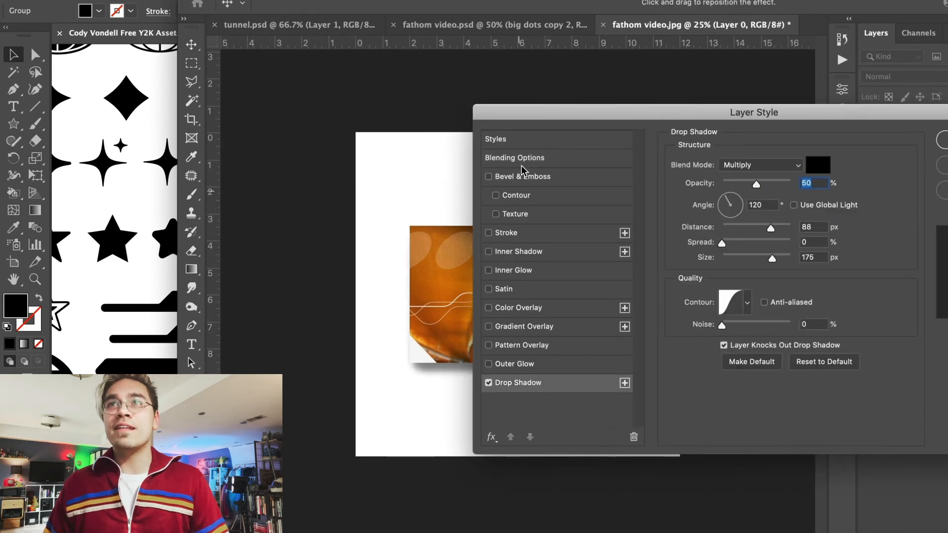
{"action": "left_click_drag", "start_coordinate": [547, 113], "coordinate": [729, 121]}
{"action": "left_click_drag", "start_coordinate": [945, 237], "coordinate": [923, 271]}
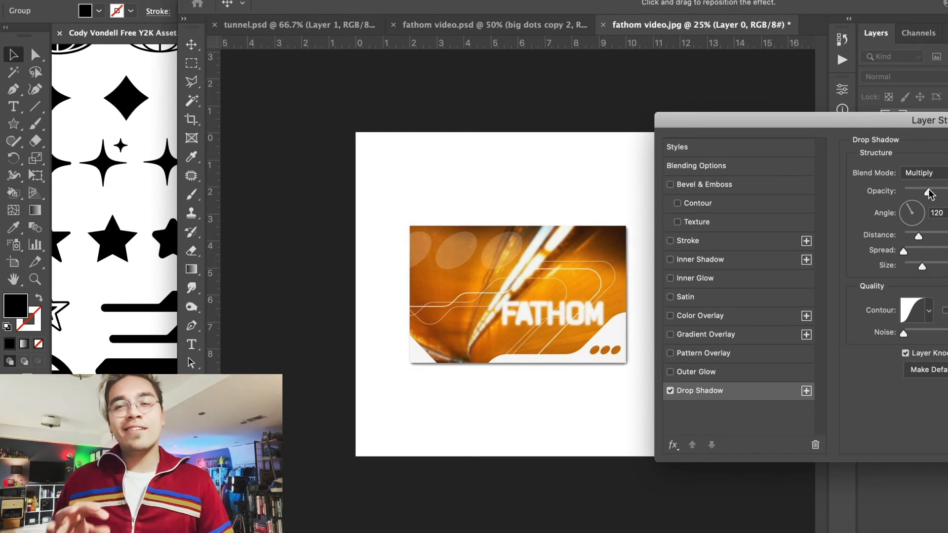
{"action": "left_click_drag", "start_coordinate": [929, 194], "coordinate": [917, 194]}
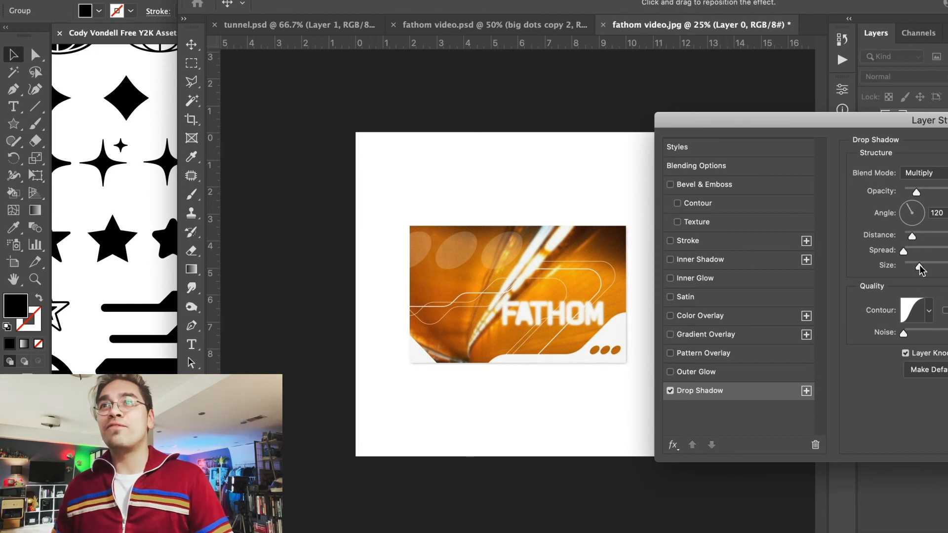
{"action": "key", "text": "Return"}
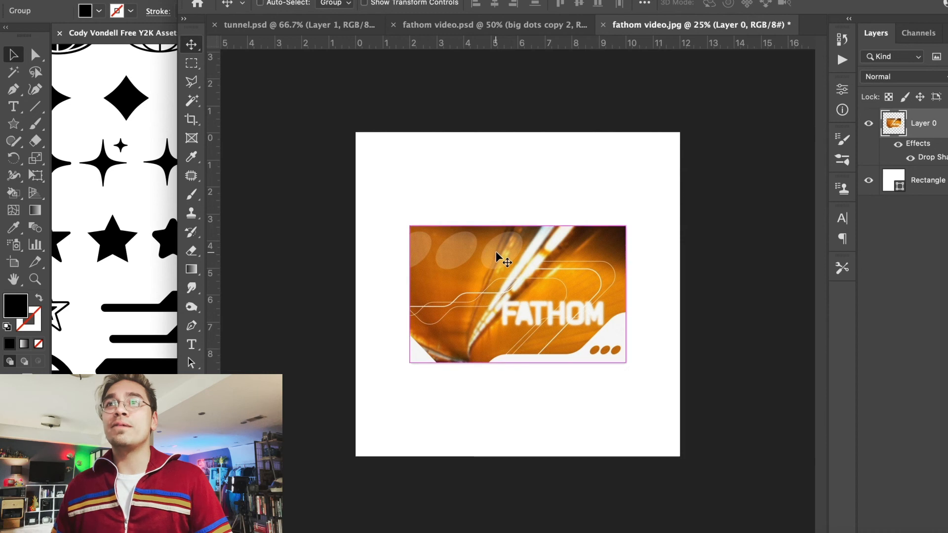
Duplicate the shadowed artwork layer and rotate the copy slightly counterclockwise so the two look like stacked prints.
{"action": "key", "text": "super+j"}
{"action": "left_click", "coordinate": [140, 1]}
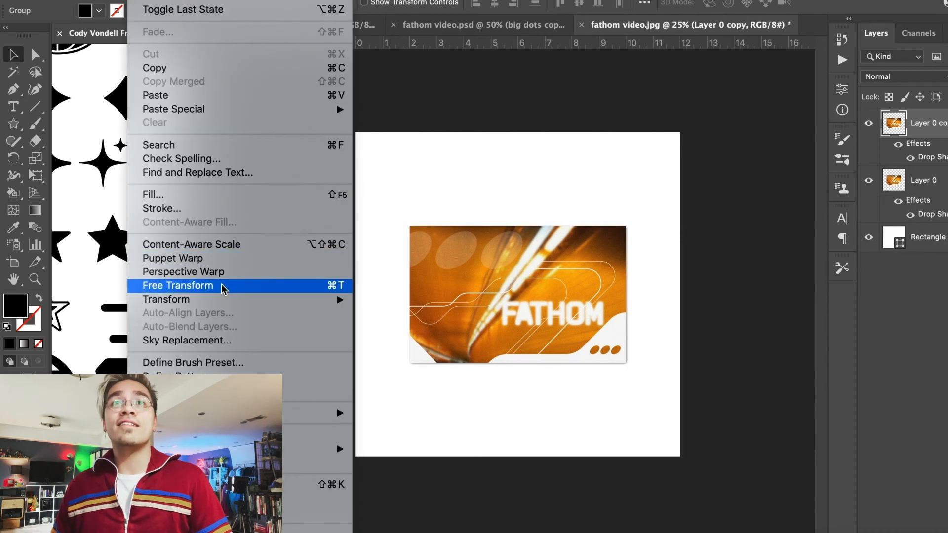
{"action": "left_click", "coordinate": [215, 286]}
{"action": "left_click_drag", "start_coordinate": [396, 225], "coordinate": [402, 234]}
{"action": "key", "text": "Return"}
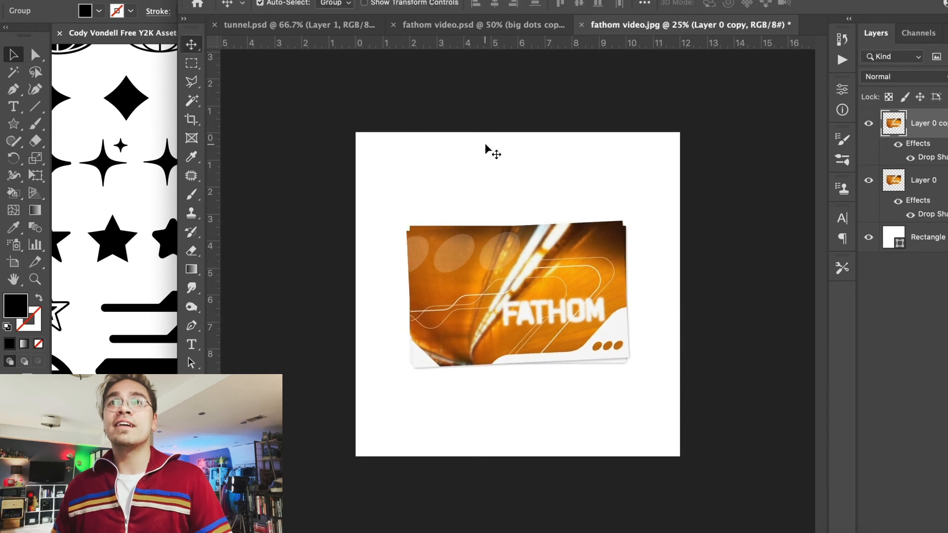
Reduce the canvas to 10 by 10 inches around the stacked artwork.
{"action": "key", "text": "super+plus"}
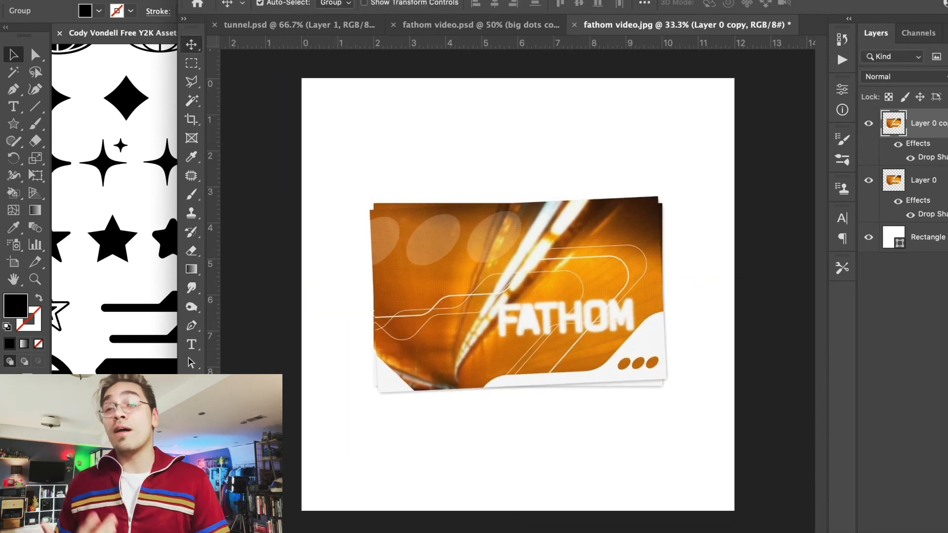
{"action": "left_click", "coordinate": [173, 1]}
{"action": "left_click", "coordinate": [216, 91]}
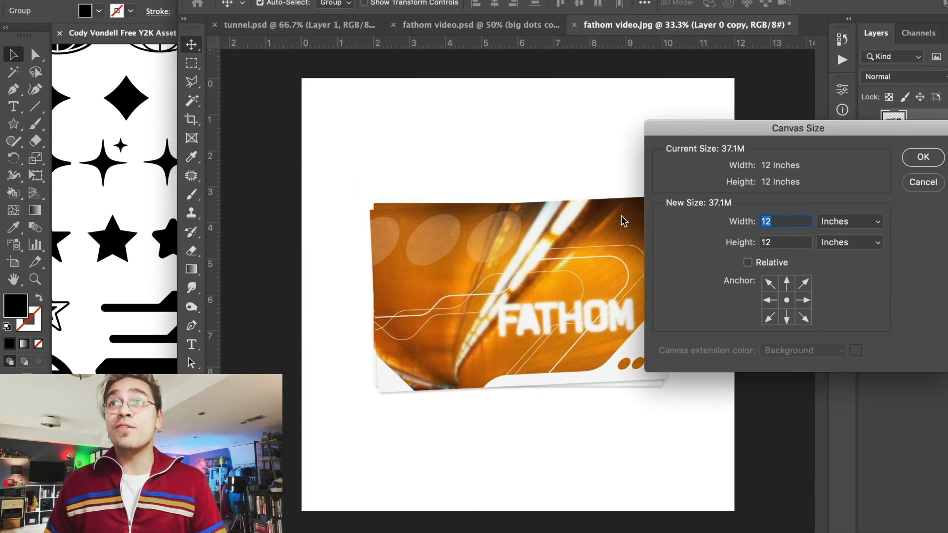
{"action": "type", "text": "10"}
{"action": "key", "text": "Tab"}
{"action": "type", "text": "10"}
{"action": "key", "text": "Return"}
{"action": "left_click", "coordinate": [619, 196]}
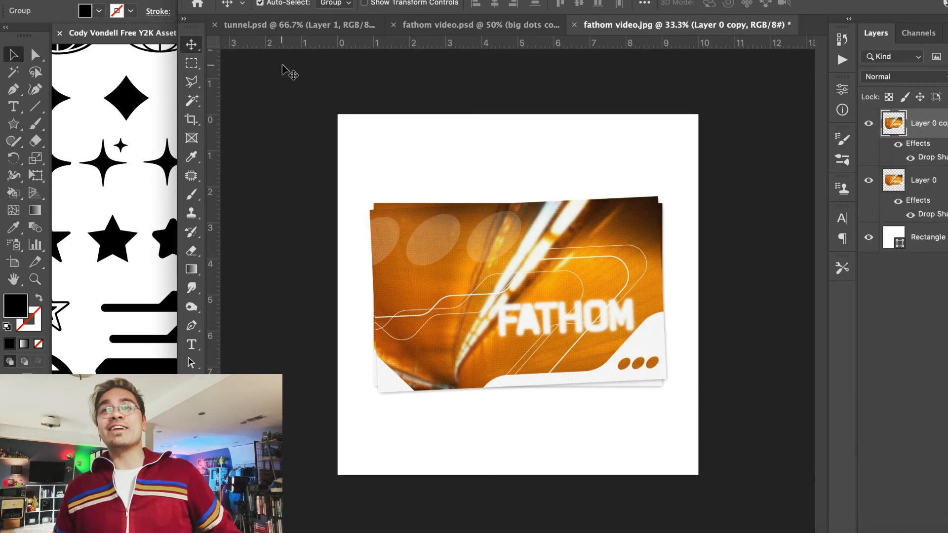
{"action": "key", "text": "super+equal"}
{"action": "key", "text": "super+equal"}
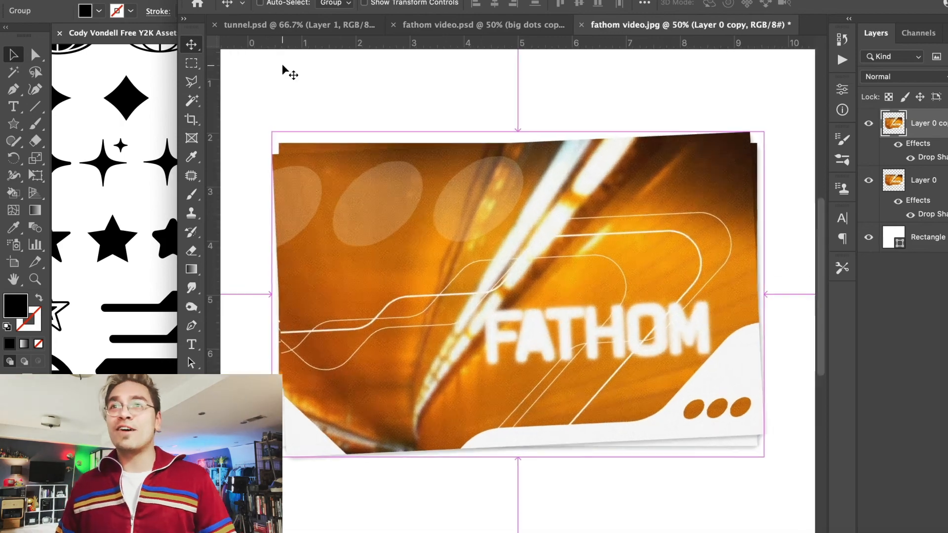